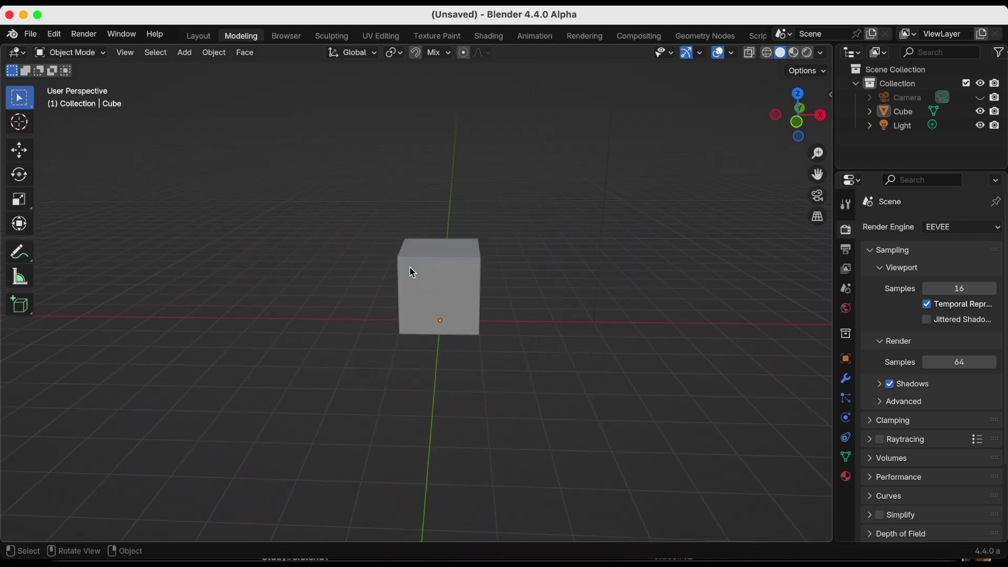
- Delete the default cube from the scene
{"action": "left_click", "coordinate": [436, 294]}
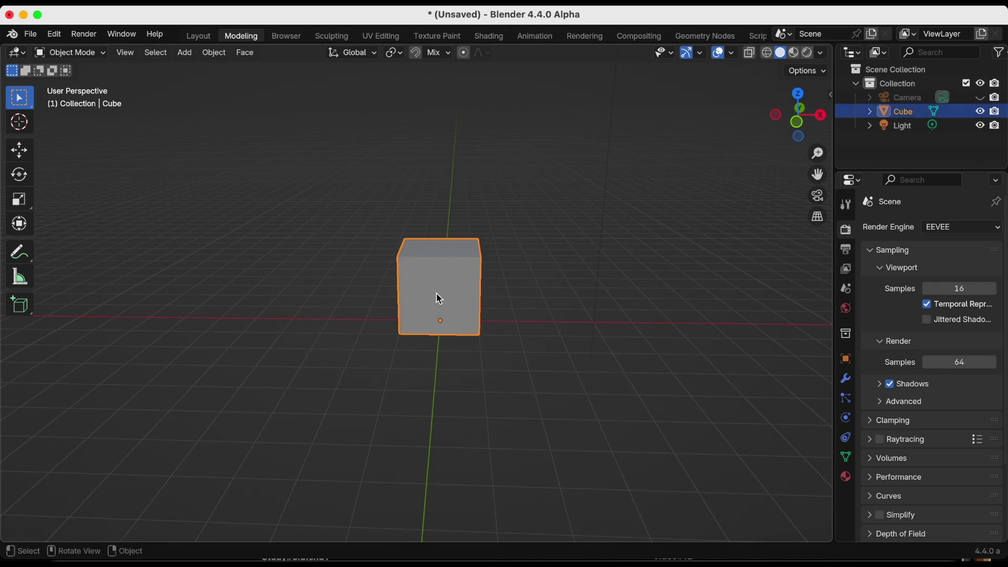
{"action": "key", "text": "x"}
{"action": "left_click", "coordinate": [436, 294]}
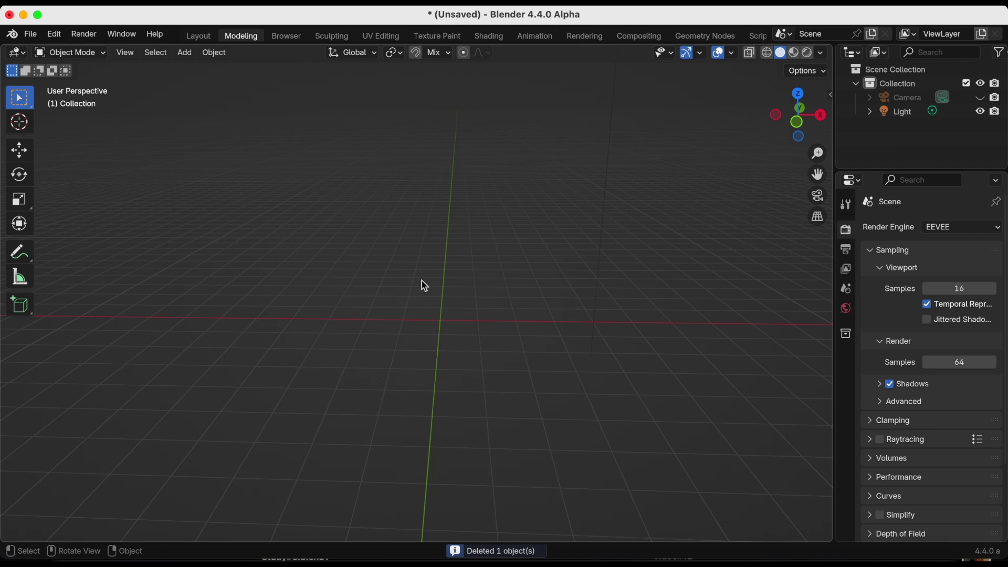
- Add a cylinder mesh and scale it uniformly by about 1.34
{"action": "key", "text": "shift+a"}
{"action": "mouse_move", "coordinate": [426, 286]}
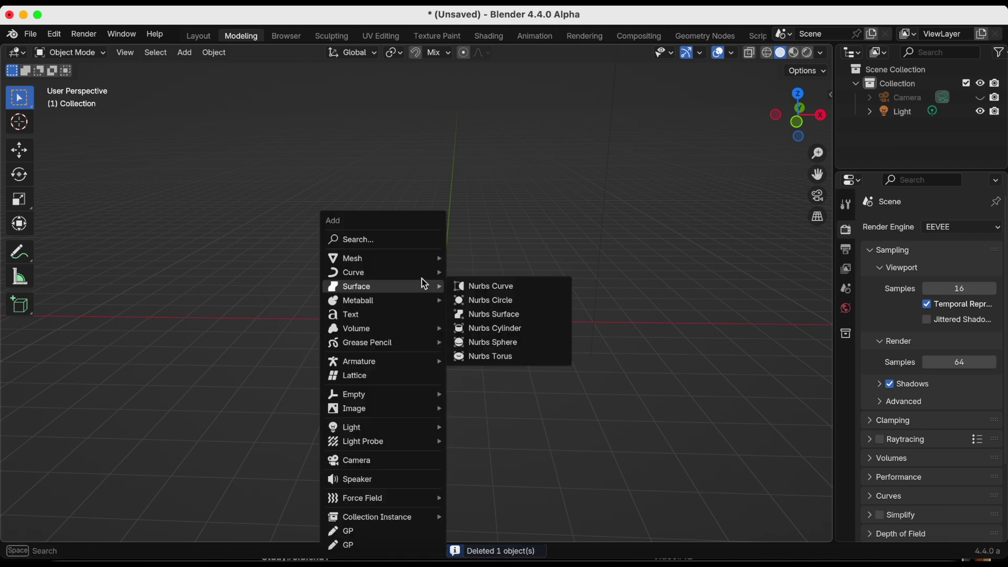
{"action": "mouse_move", "coordinate": [416, 262]}
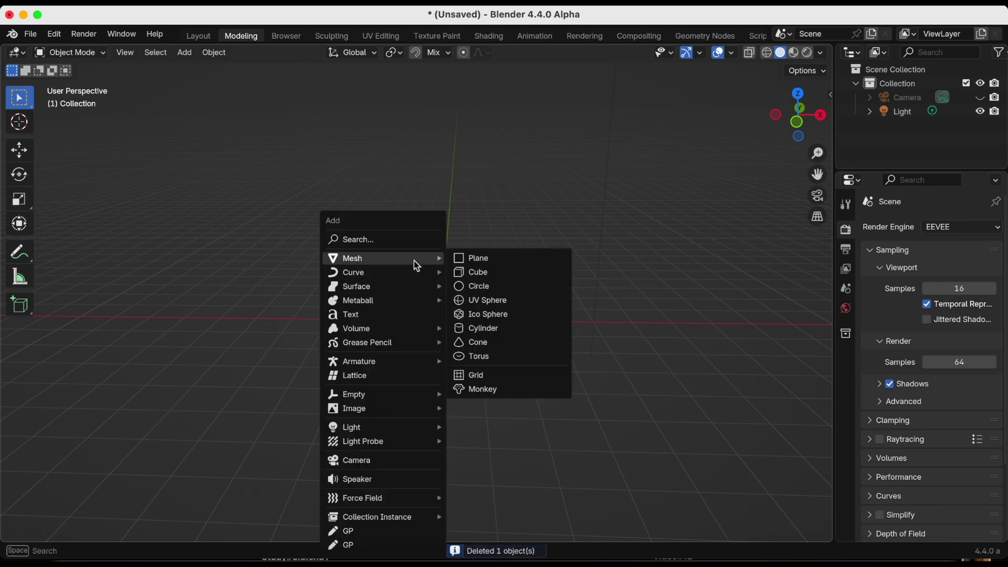
{"action": "left_click", "coordinate": [530, 331]}
{"action": "key", "text": "s"}
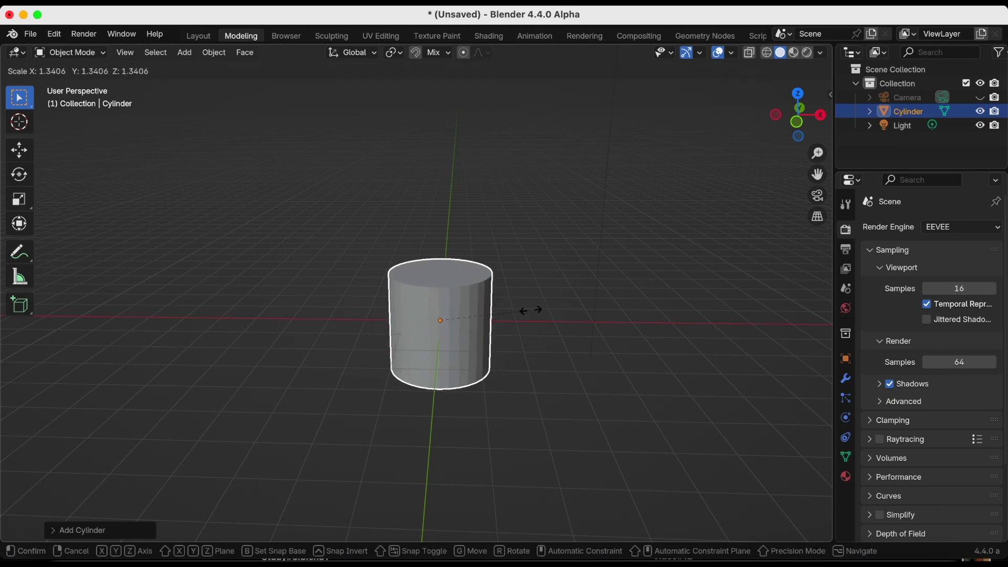
{"action": "left_click", "coordinate": [534, 314]}
- Move the cylinder up along the Z axis to about 1.4 m so its base sits near the ground grid
{"action": "key", "text": "g"}
{"action": "key", "text": "z"}
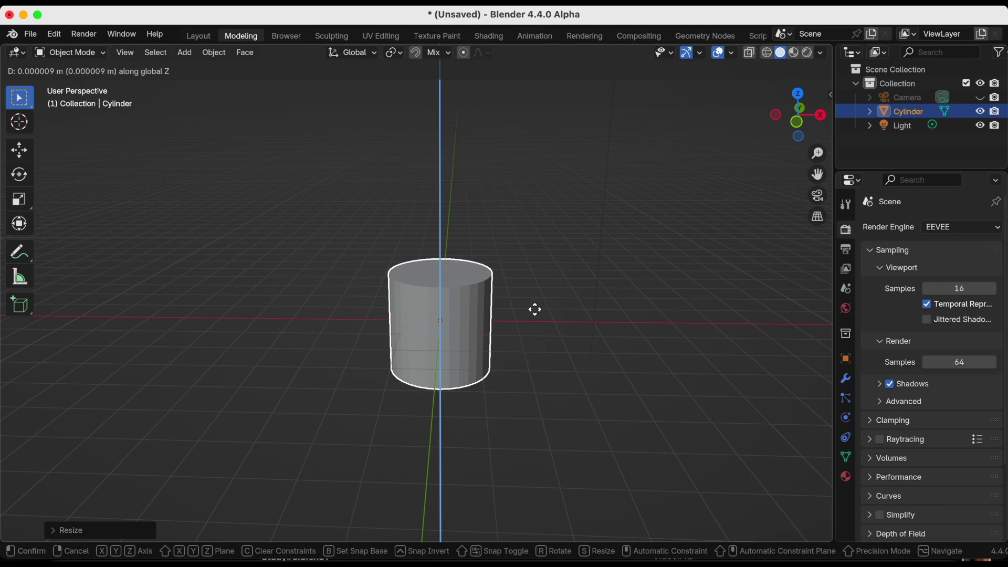
{"action": "left_click", "coordinate": [515, 254]}
{"action": "mouse_move", "coordinate": [515, 255]}
{"action": "middle_mouse_down"}
{"action": "mouse_move", "coordinate": [522, 231]}
{"action": "mouse_move", "coordinate": [500, 260]}
{"action": "middle_mouse_up"}
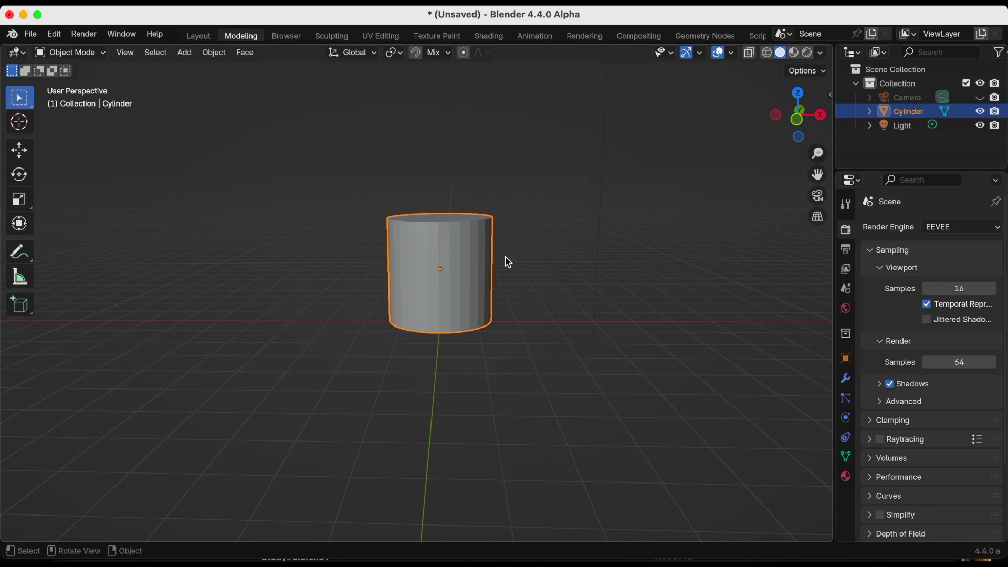
- Turn on the Wireframe display from the Deep Paint Pro add-on
{"action": "key", "text": "n"}
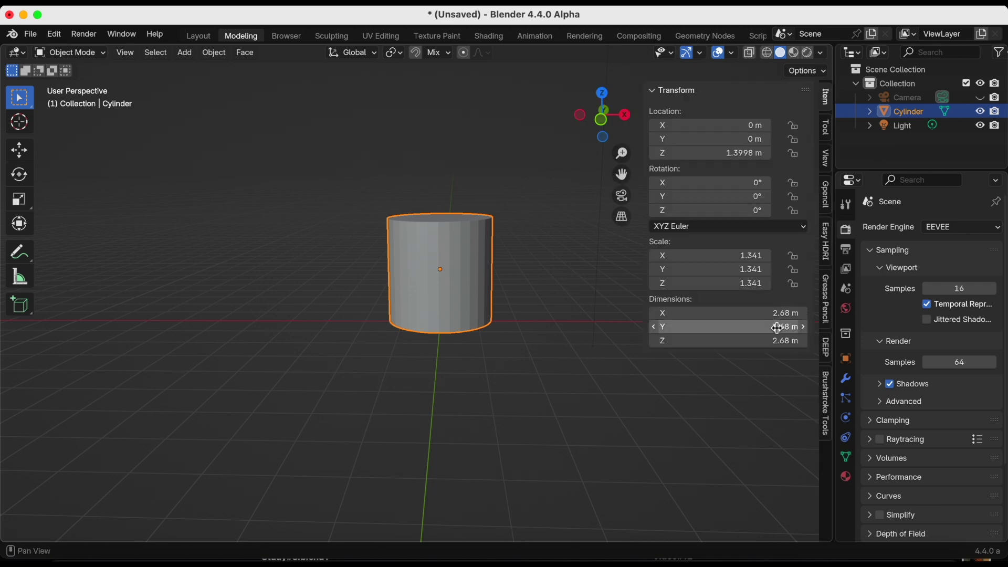
{"action": "left_click", "coordinate": [830, 348]}
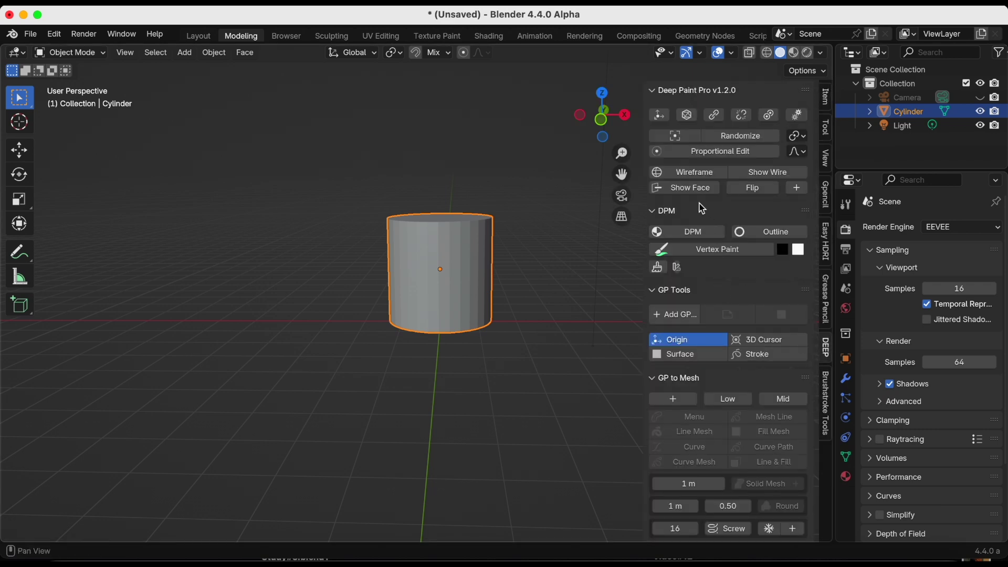
{"action": "left_click", "coordinate": [698, 173]}
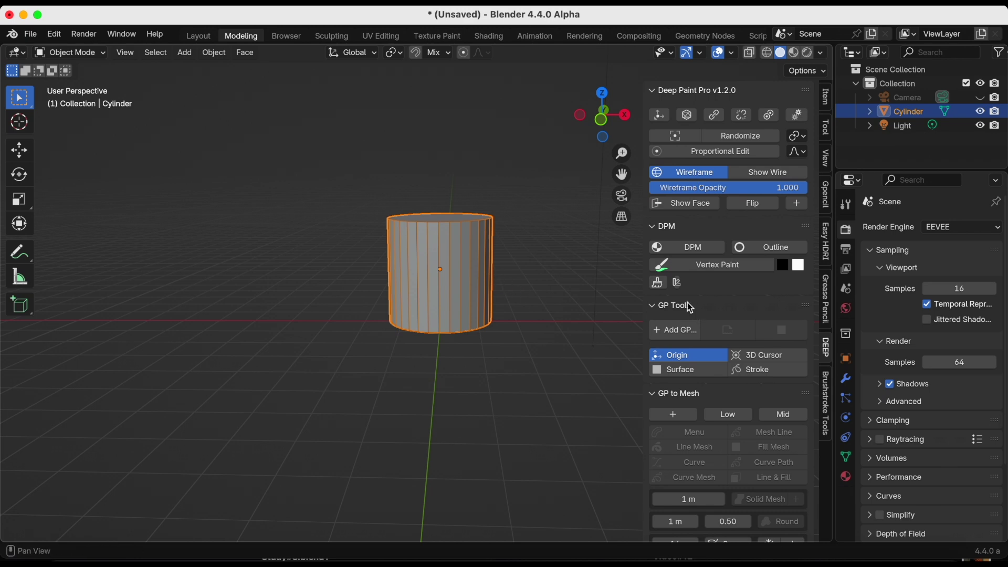
- Remesh the cylinder with the Deep Paint Pro modifier tools, using a value of 0.10
{"action": "scroll", "coordinate": [736, 314], "scroll_direction": "down", "scroll_amount": 5}
{"action": "scroll", "coordinate": [744, 321], "scroll_direction": "down", "scroll_amount": 2}
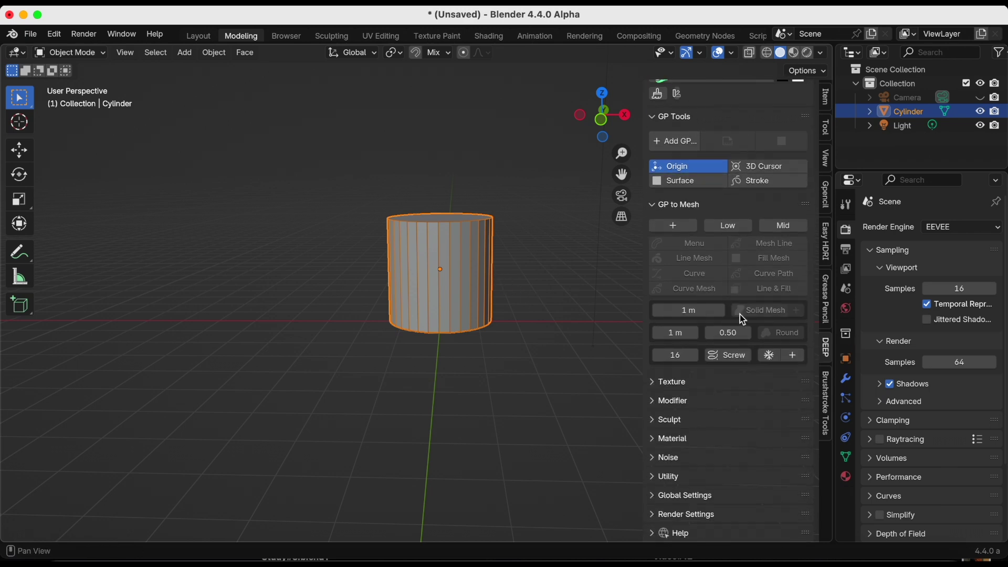
{"action": "left_click", "coordinate": [663, 403]}
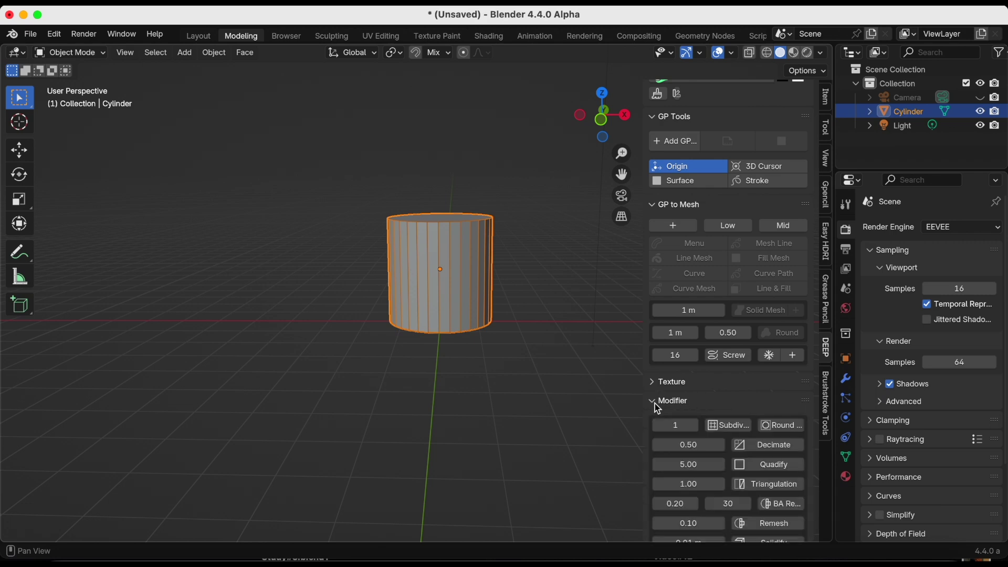
{"action": "scroll", "coordinate": [721, 388], "scroll_direction": "down", "scroll_amount": 4}
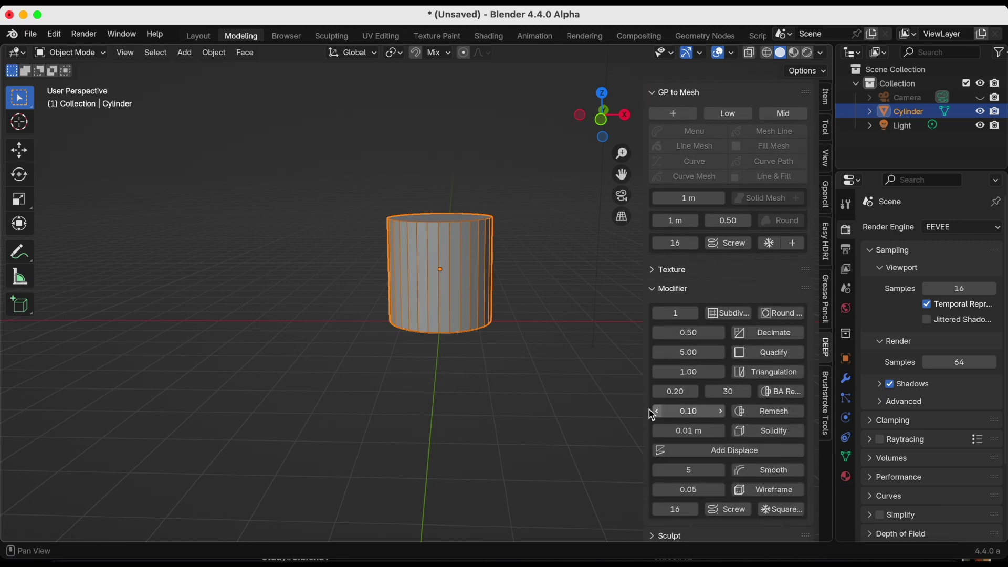
{"action": "scroll", "coordinate": [670, 413], "scroll_direction": "down", "scroll_amount": 2}
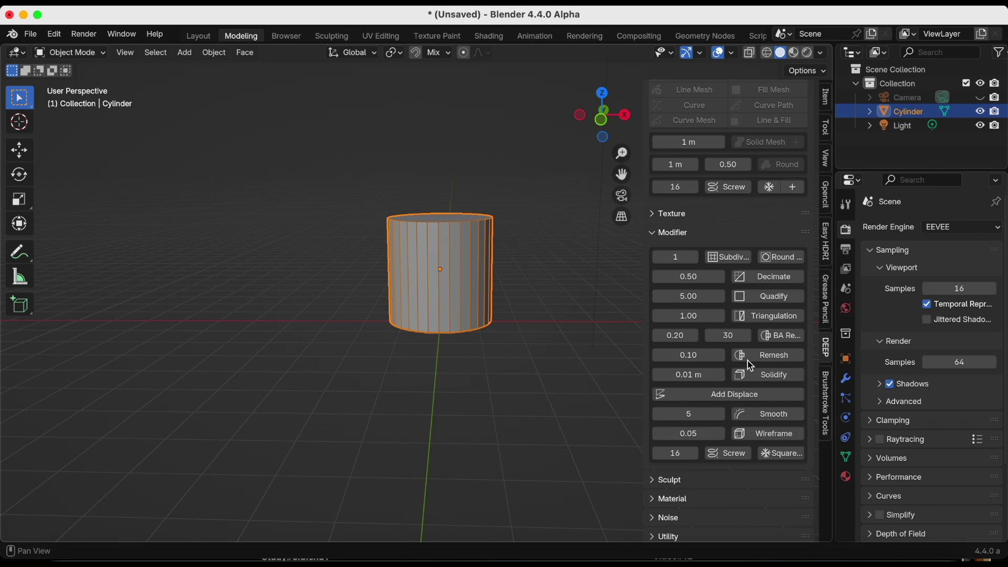
{"action": "left_click", "coordinate": [778, 359]}
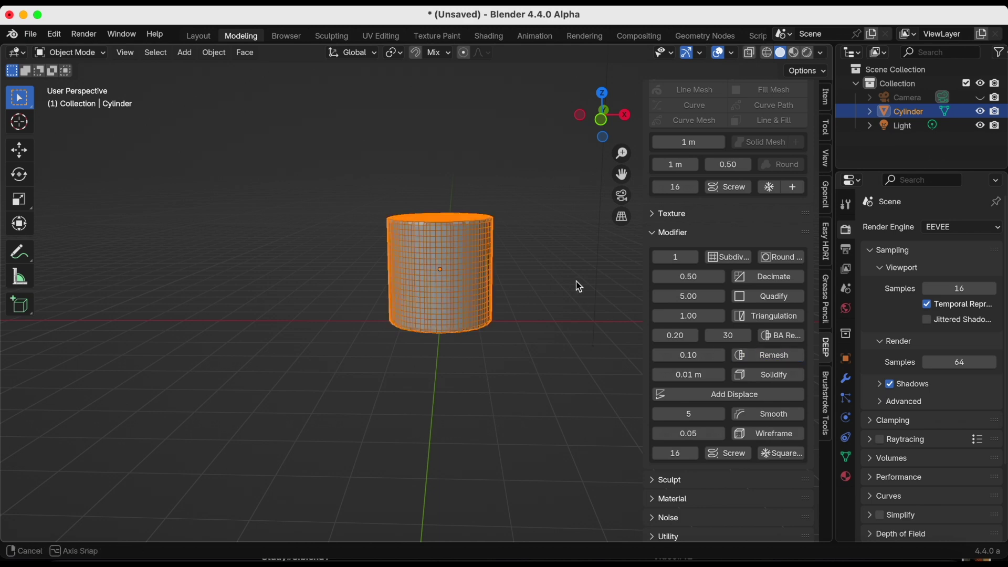
- Switch to the Sculpting workspace and turn on the Deep Paint Pro Wireframe display there
{"action": "scroll", "coordinate": [578, 307], "scroll_direction": "up", "scroll_amount": 3}
{"action": "scroll", "coordinate": [578, 307], "scroll_direction": "up", "scroll_amount": 2}
{"action": "scroll", "coordinate": [576, 299], "scroll_direction": "down", "scroll_amount": 1}
{"action": "middle_click_drag", "start_coordinate": [577, 299], "coordinate": [564, 277]}
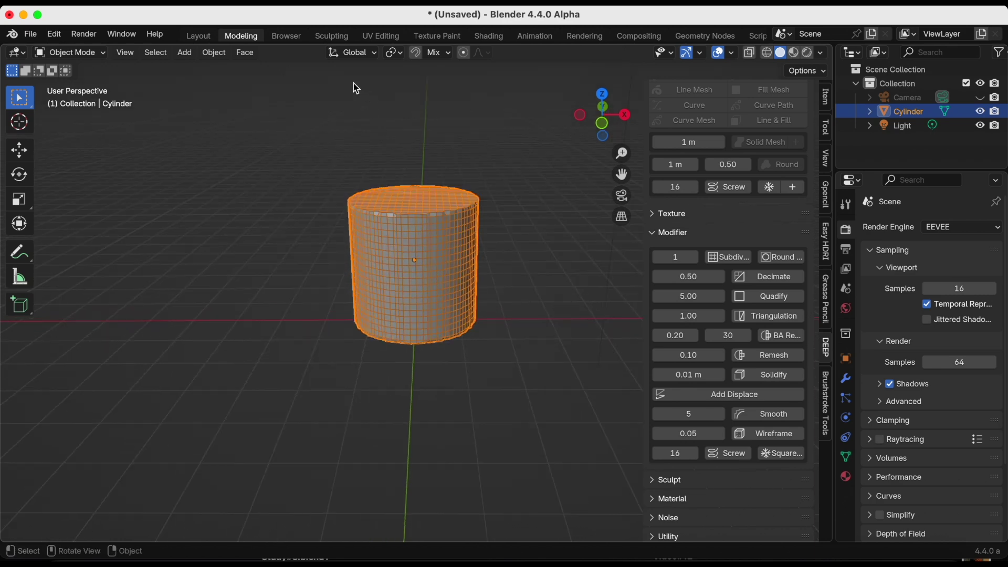
{"action": "left_click", "coordinate": [333, 37]}
{"action": "scroll", "coordinate": [528, 192], "scroll_direction": "down", "scroll_amount": 3}
{"action": "mouse_move", "coordinate": [528, 169]}
{"action": "middle_mouse_down"}
{"action": "mouse_move", "coordinate": [522, 198]}
{"action": "mouse_move", "coordinate": [521, 172]}
{"action": "middle_mouse_up"}
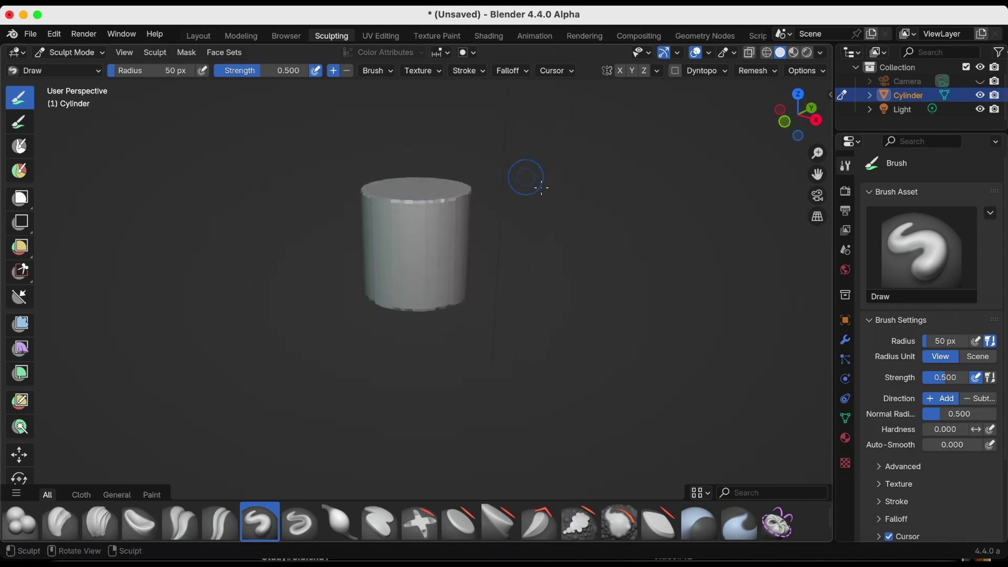
{"action": "key", "text": "n"}
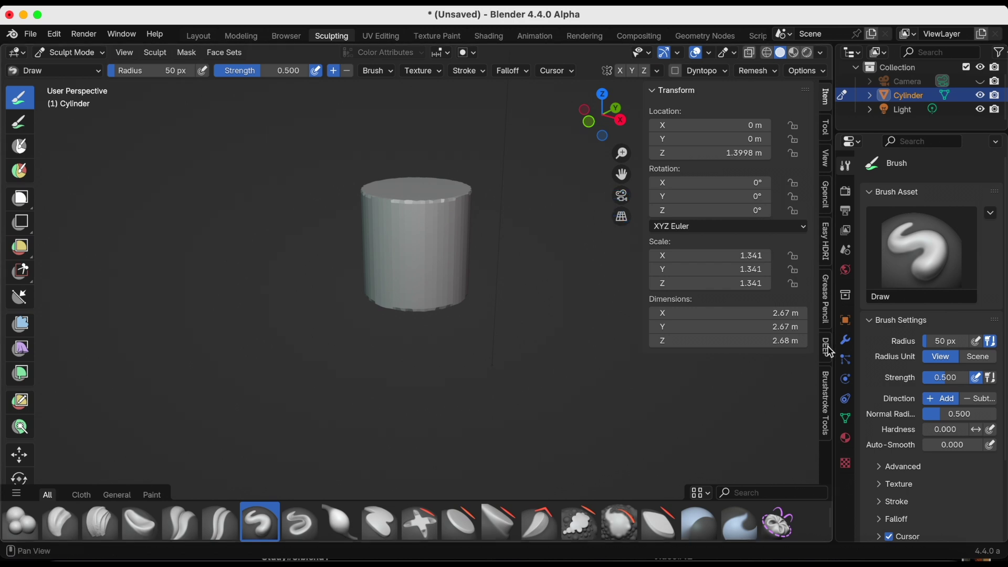
{"action": "left_click", "coordinate": [825, 350]}
{"action": "left_click", "coordinate": [700, 158]}
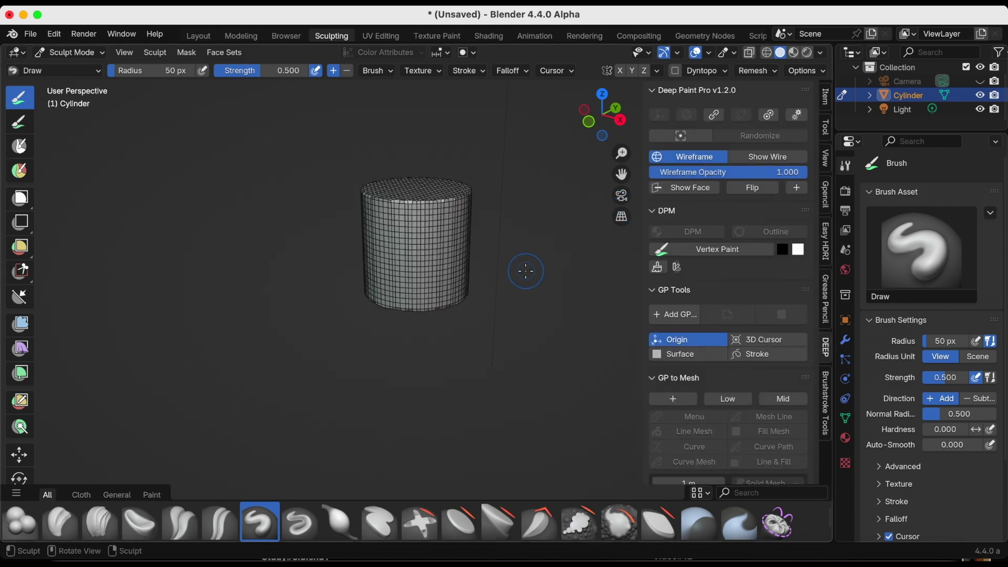
{"action": "key", "text": "n"}
{"action": "mouse_move", "coordinate": [530, 242]}
{"action": "middle_mouse_down"}
{"action": "mouse_move", "coordinate": [533, 214]}
{"action": "mouse_move", "coordinate": [531, 237]}
{"action": "middle_mouse_up"}
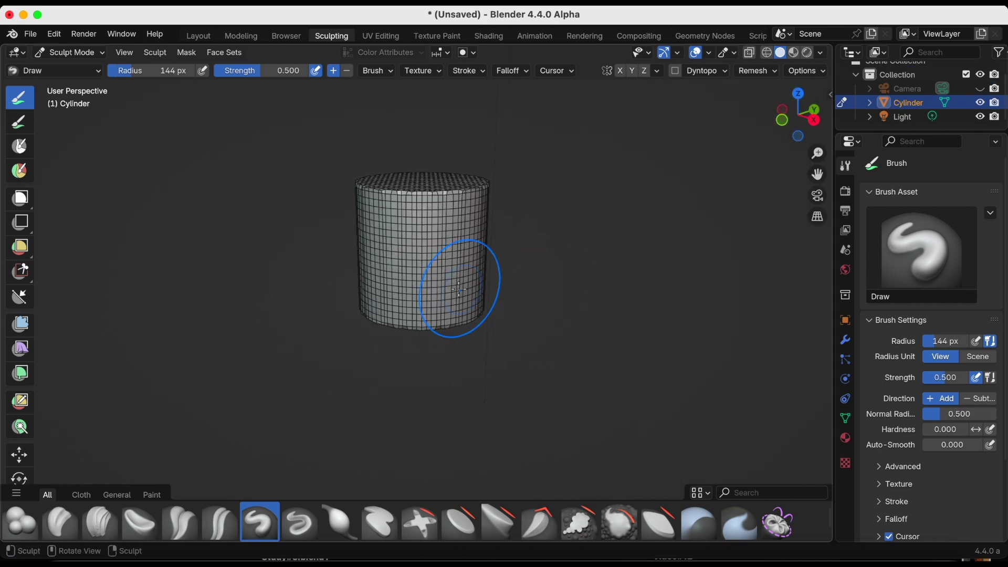
- Choose the Grab brush and set its radius to 190 px
{"action": "key", "text": "g"}
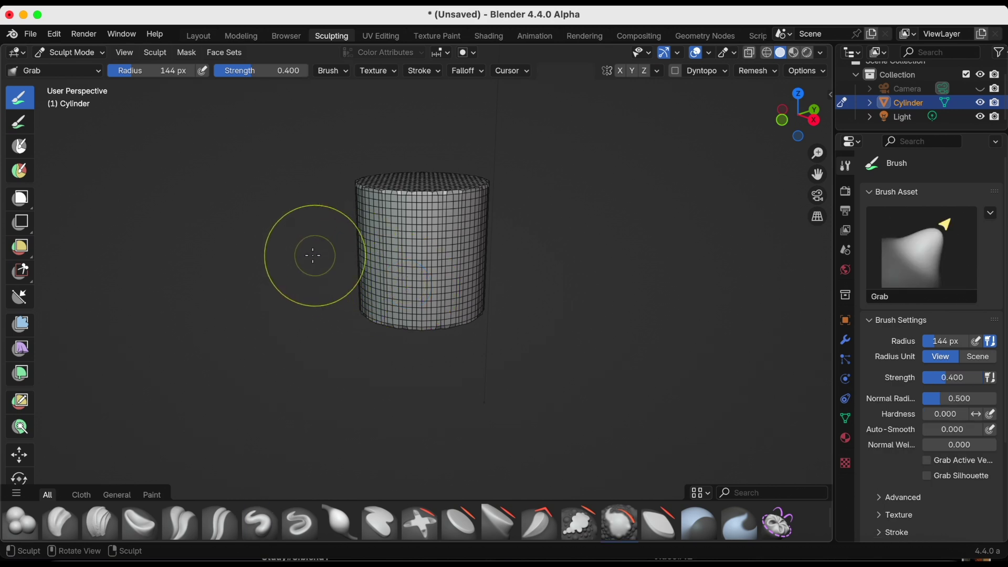
{"action": "key", "text": "f"}
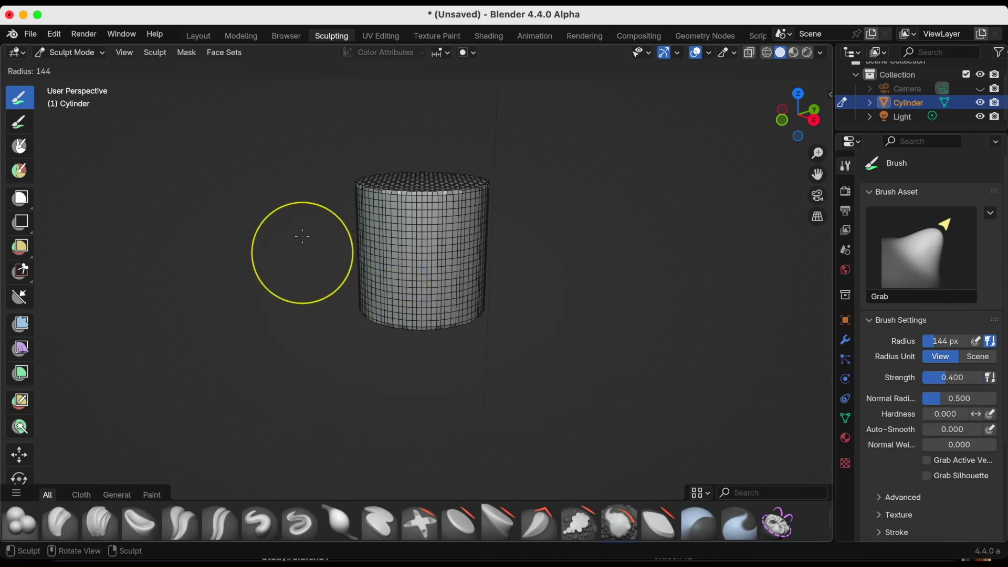
{"action": "left_click", "coordinate": [318, 242]}
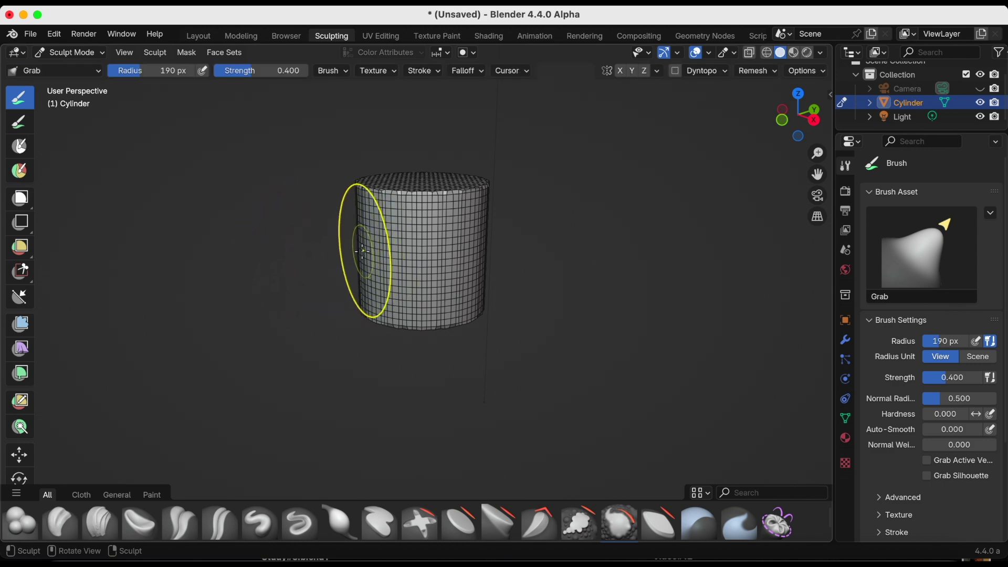
- Bend the cylinder's sides into an irregular, wavy trunk shape with the Grab brush
{"action": "left_click_drag", "start_coordinate": [382, 247], "coordinate": [409, 256]}
{"action": "mouse_move", "coordinate": [392, 252]}
{"action": "middle_mouse_down"}
{"action": "mouse_move", "coordinate": [421, 269]}
{"action": "mouse_move", "coordinate": [482, 264]}
{"action": "middle_mouse_up"}
{"action": "left_click_drag", "start_coordinate": [376, 254], "coordinate": [389, 255]}
{"action": "middle_click_drag", "start_coordinate": [454, 254], "coordinate": [338, 255]}
{"action": "left_click_drag", "start_coordinate": [338, 254], "coordinate": [364, 260]}
{"action": "middle_click_drag", "start_coordinate": [405, 254], "coordinate": [461, 266]}
{"action": "left_click_drag", "start_coordinate": [462, 266], "coordinate": [476, 258]}
{"action": "mouse_move", "coordinate": [497, 270]}
{"action": "middle_mouse_down"}
{"action": "mouse_move", "coordinate": [499, 228]}
{"action": "mouse_move", "coordinate": [533, 302]}
{"action": "mouse_move", "coordinate": [528, 294]}
{"action": "middle_mouse_up"}
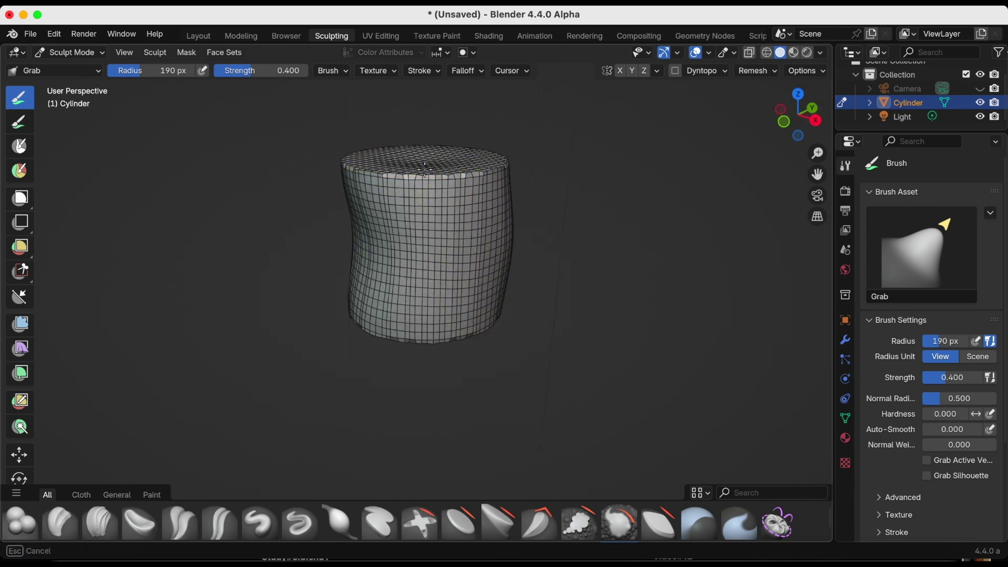
- Dent the cylinder's top face and pull its rim into an uneven edge with the Grab brush
{"action": "left_click_drag", "start_coordinate": [426, 168], "coordinate": [420, 163]}
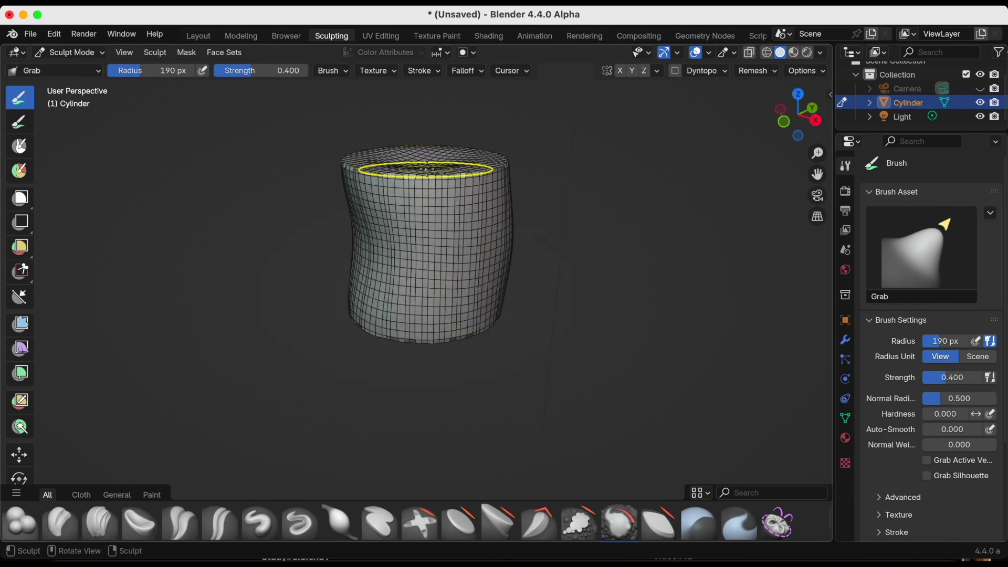
{"action": "middle_click_drag", "start_coordinate": [426, 168], "coordinate": [545, 218]}
{"action": "mouse_move", "coordinate": [417, 191]}
{"action": "left_mouse_down"}
{"action": "mouse_move", "coordinate": [435, 197]}
{"action": "mouse_move", "coordinate": [421, 212]}
{"action": "left_mouse_up"}
{"action": "middle_click_drag", "start_coordinate": [421, 210], "coordinate": [466, 164]}
{"action": "left_click_drag", "start_coordinate": [465, 162], "coordinate": [463, 163]}
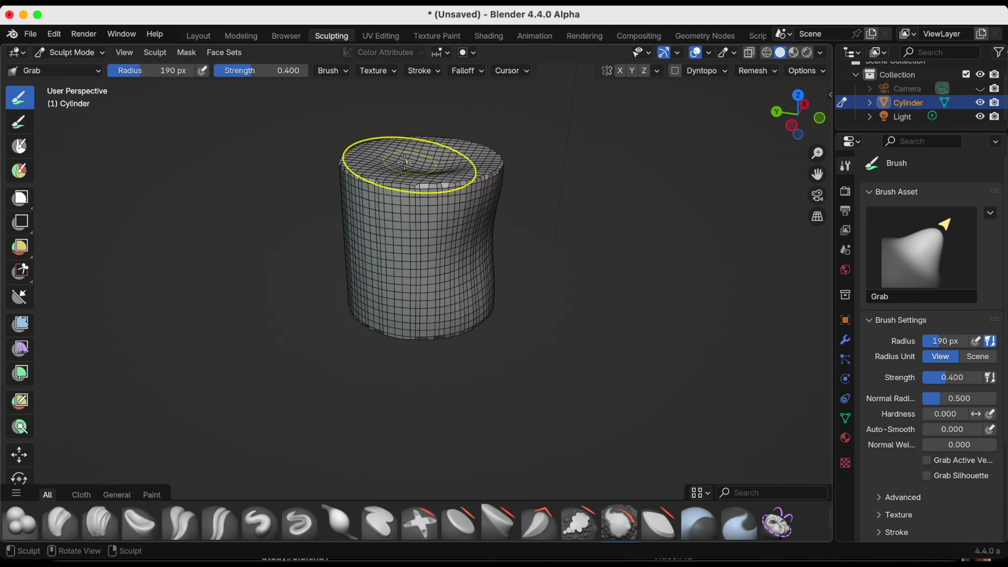
{"action": "left_click_drag", "start_coordinate": [393, 163], "coordinate": [425, 158]}
{"action": "mouse_move", "coordinate": [425, 157]}
{"action": "middle_mouse_down"}
{"action": "mouse_move", "coordinate": [507, 153]}
{"action": "mouse_move", "coordinate": [473, 164]}
{"action": "middle_mouse_up"}
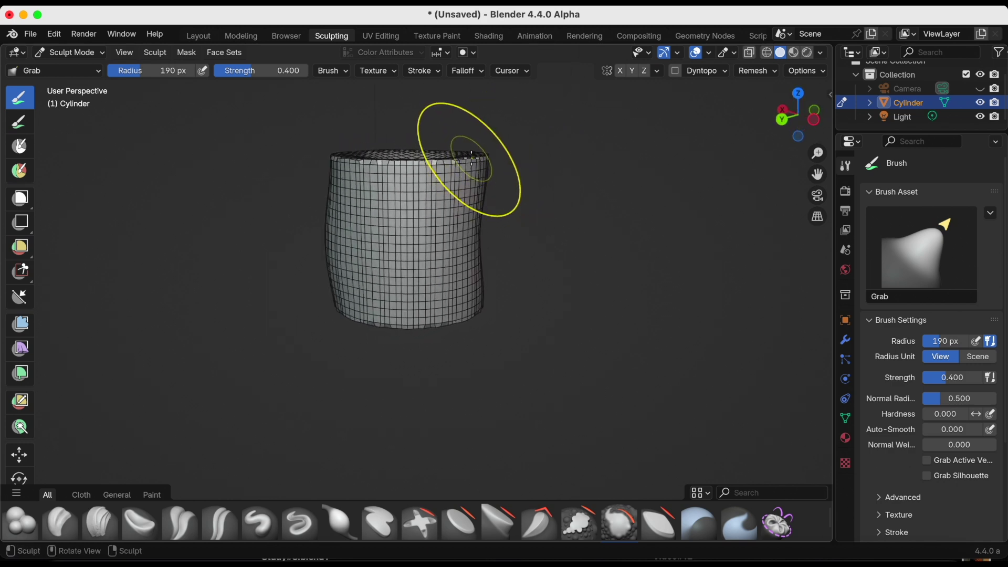
{"action": "mouse_move", "coordinate": [464, 166]}
{"action": "left_mouse_down"}
{"action": "mouse_move", "coordinate": [442, 167]}
{"action": "mouse_move", "coordinate": [440, 178]}
{"action": "left_mouse_up"}
{"action": "middle_click_drag", "start_coordinate": [440, 177], "coordinate": [280, 187]}
{"action": "mouse_move", "coordinate": [361, 179]}
{"action": "left_mouse_down"}
{"action": "mouse_move", "coordinate": [378, 191]}
{"action": "mouse_move", "coordinate": [367, 188]}
{"action": "left_mouse_up"}
{"action": "middle_click_drag", "start_coordinate": [367, 188], "coordinate": [561, 164]}
{"action": "left_click_drag", "start_coordinate": [449, 170], "coordinate": [443, 179]}
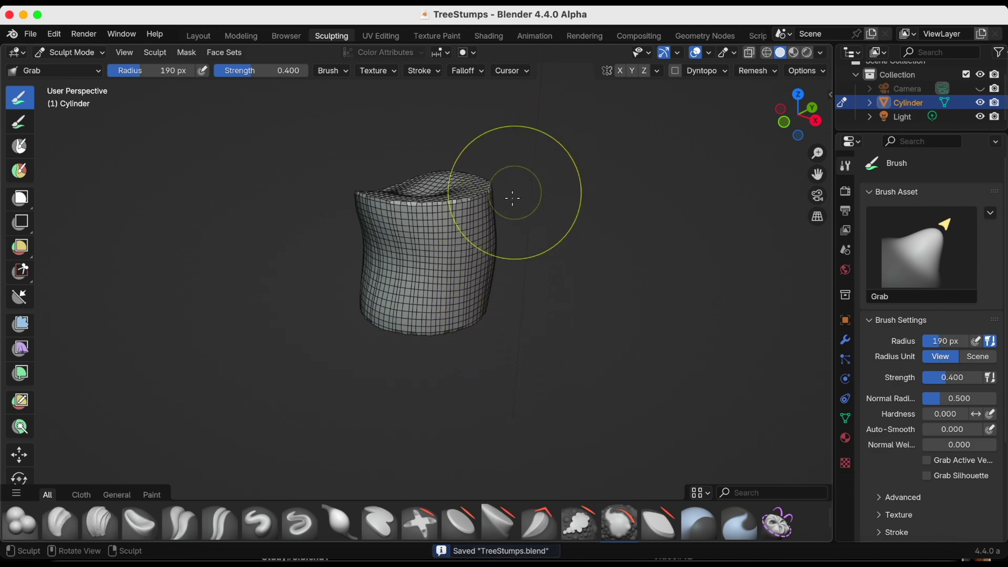
- Enable Dyntopo for the cylinder, accept the attribute data warning, and set the detail size to 6 px
{"action": "left_click", "coordinate": [677, 74]}
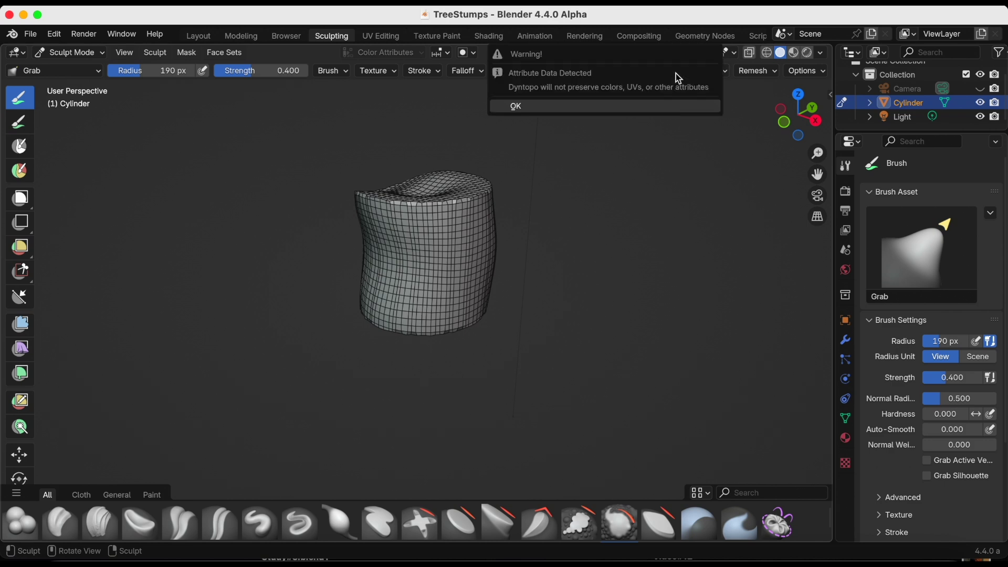
{"action": "left_click", "coordinate": [632, 109]}
{"action": "left_click", "coordinate": [712, 76]}
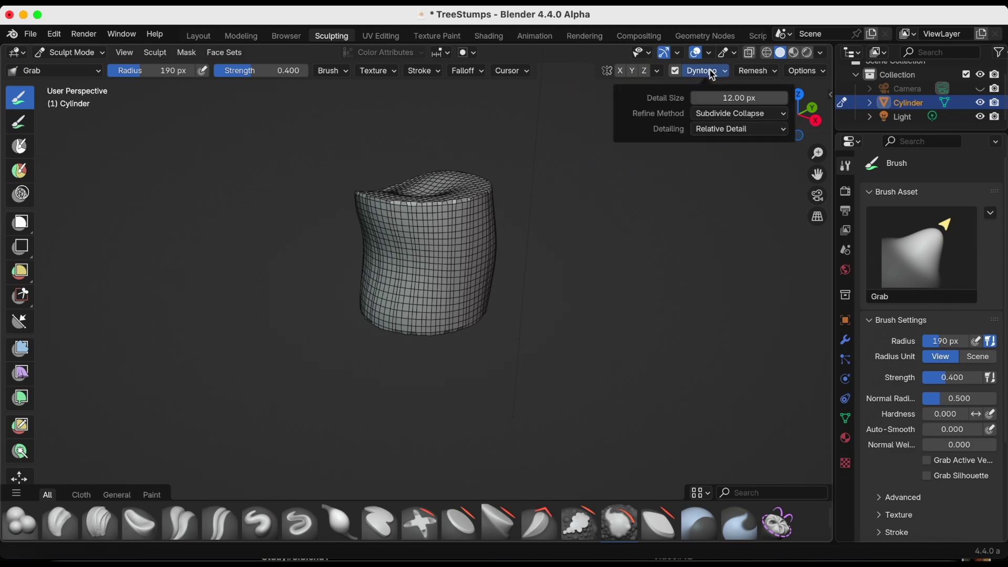
{"action": "left_click", "coordinate": [730, 98]}
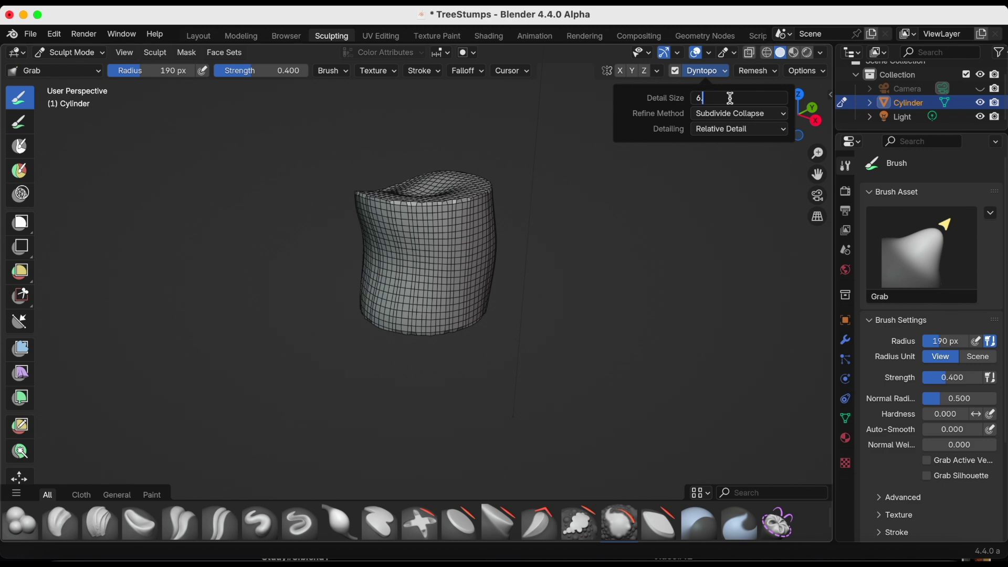
{"action": "key", "text": "Return"}
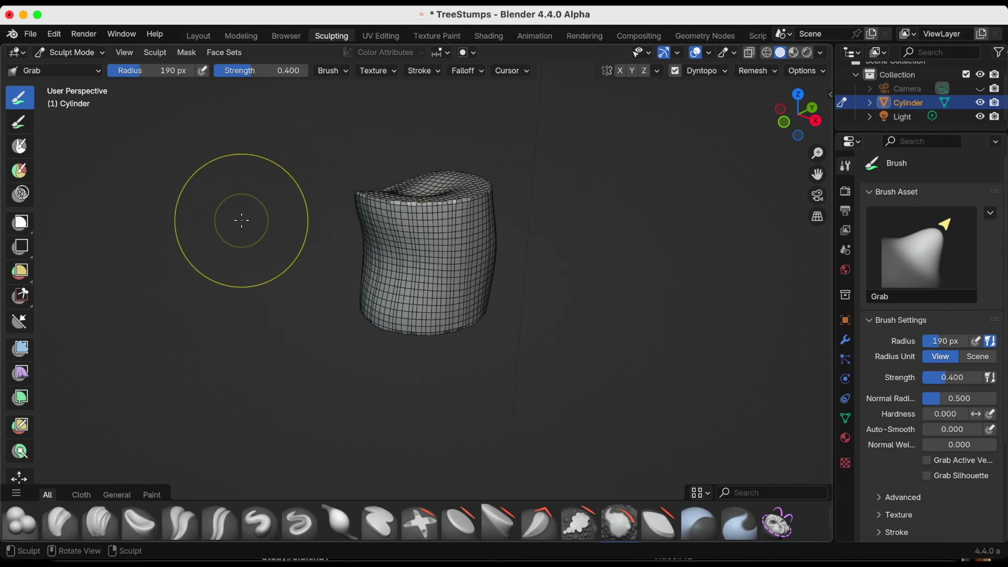
- Switch to the Snake Hook brush, set its radius to 122 px and save the file
{"action": "key", "text": "f"}
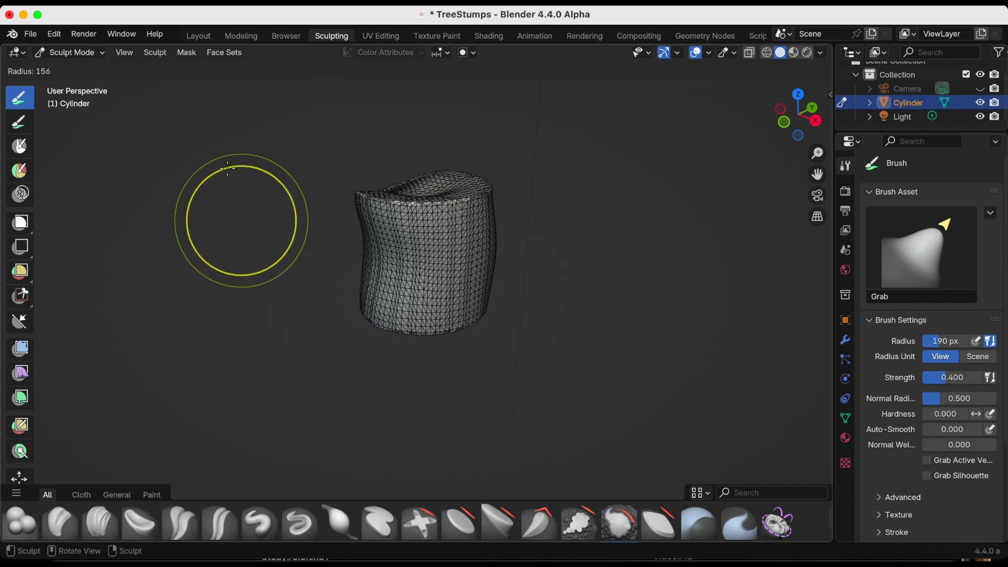
{"action": "left_click", "coordinate": [223, 138]}
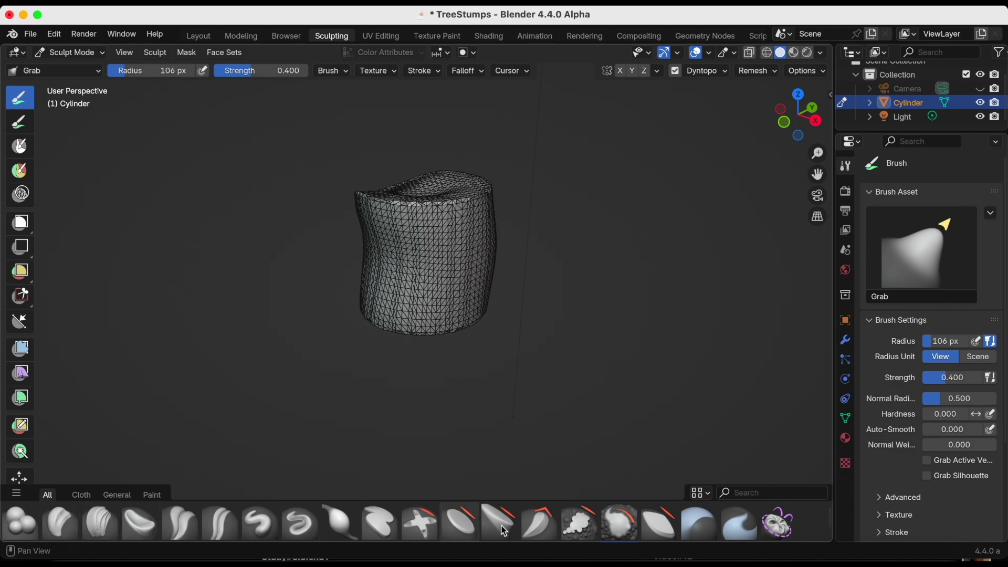
{"action": "scroll", "coordinate": [543, 525], "scroll_direction": "down", "scroll_amount": 2}
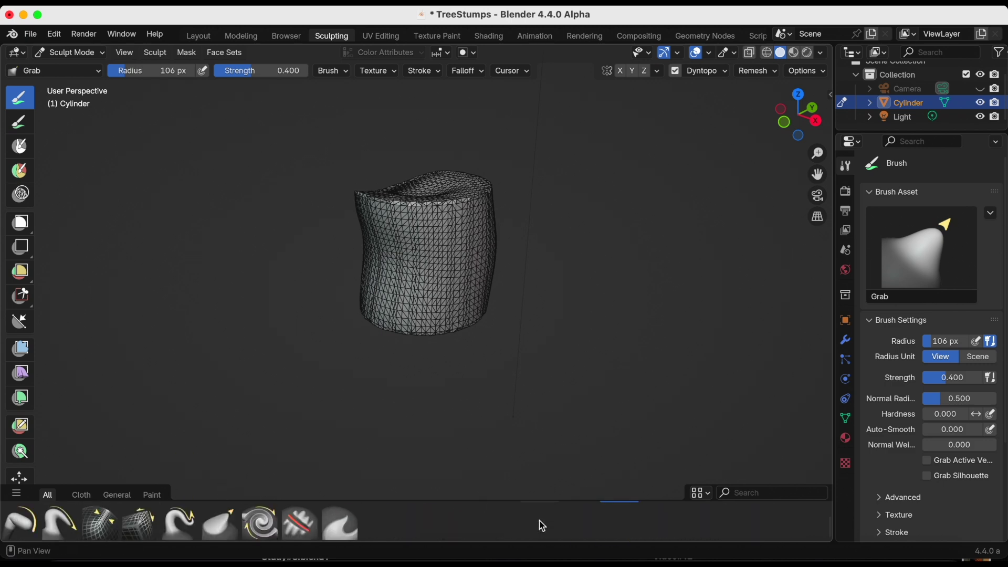
{"action": "left_click", "coordinate": [177, 524]}
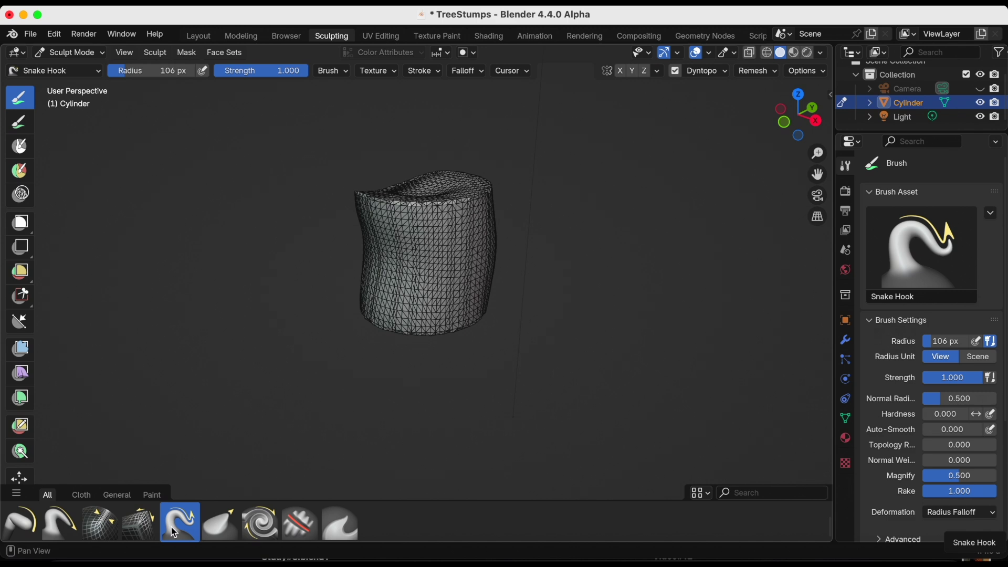
{"action": "middle_click_drag", "start_coordinate": [344, 378], "coordinate": [331, 360]}
{"action": "key", "text": "super+s"}
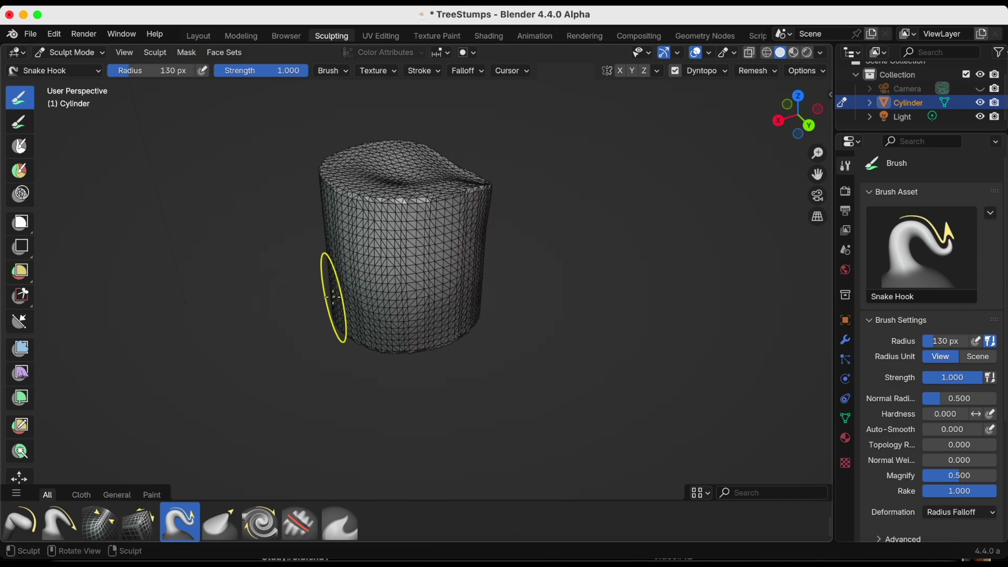
- Pull several tapered roots outward from around the stump's base with the Snake Hook brush
{"action": "left_click_drag", "start_coordinate": [337, 297], "coordinate": [245, 311]}
{"action": "mouse_move", "coordinate": [245, 312]}
{"action": "middle_mouse_down"}
{"action": "mouse_move", "coordinate": [471, 317]}
{"action": "mouse_move", "coordinate": [502, 327]}
{"action": "mouse_move", "coordinate": [484, 350]}
{"action": "middle_mouse_up"}
{"action": "key", "text": "super+z"}
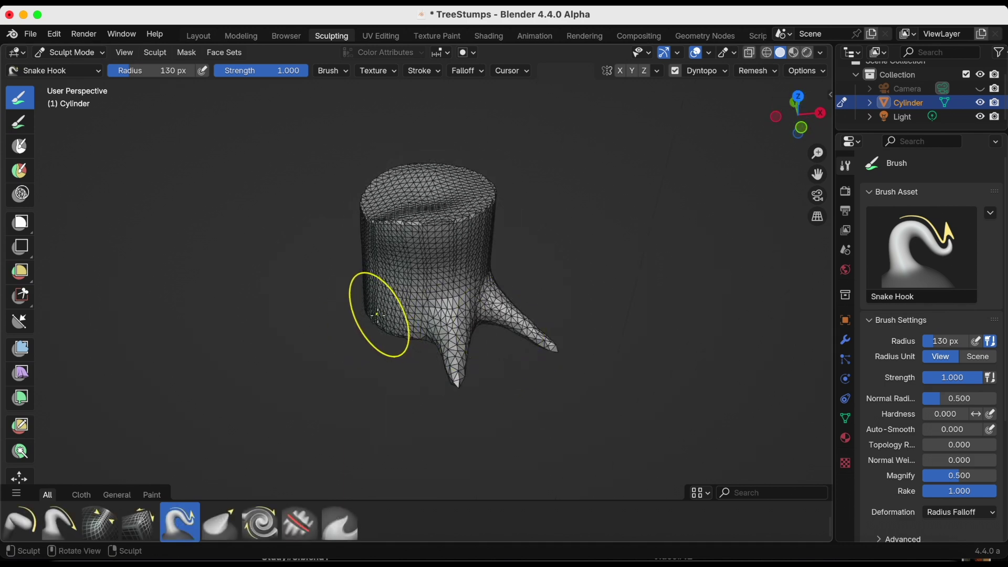
{"action": "left_click_drag", "start_coordinate": [289, 348], "coordinate": [291, 348]}
{"action": "mouse_move", "coordinate": [341, 332]}
{"action": "middle_mouse_down"}
{"action": "mouse_move", "coordinate": [401, 355]}
{"action": "mouse_move", "coordinate": [293, 310]}
{"action": "mouse_move", "coordinate": [473, 293]}
{"action": "mouse_move", "coordinate": [460, 300]}
{"action": "middle_mouse_up"}
{"action": "left_click_drag", "start_coordinate": [459, 300], "coordinate": [468, 302]}
{"action": "left_click_drag", "start_coordinate": [542, 319], "coordinate": [544, 317]}
{"action": "mouse_move", "coordinate": [562, 282]}
{"action": "middle_mouse_down"}
{"action": "mouse_move", "coordinate": [613, 338]}
{"action": "mouse_move", "coordinate": [604, 394]}
{"action": "mouse_move", "coordinate": [559, 329]}
{"action": "mouse_move", "coordinate": [535, 266]}
{"action": "mouse_move", "coordinate": [322, 254]}
{"action": "mouse_move", "coordinate": [641, 265]}
{"action": "mouse_move", "coordinate": [595, 270]}
{"action": "middle_mouse_up"}
{"action": "mouse_move", "coordinate": [472, 295]}
{"action": "middle_mouse_down"}
{"action": "mouse_move", "coordinate": [533, 277]}
{"action": "mouse_move", "coordinate": [513, 270]}
{"action": "middle_mouse_up"}
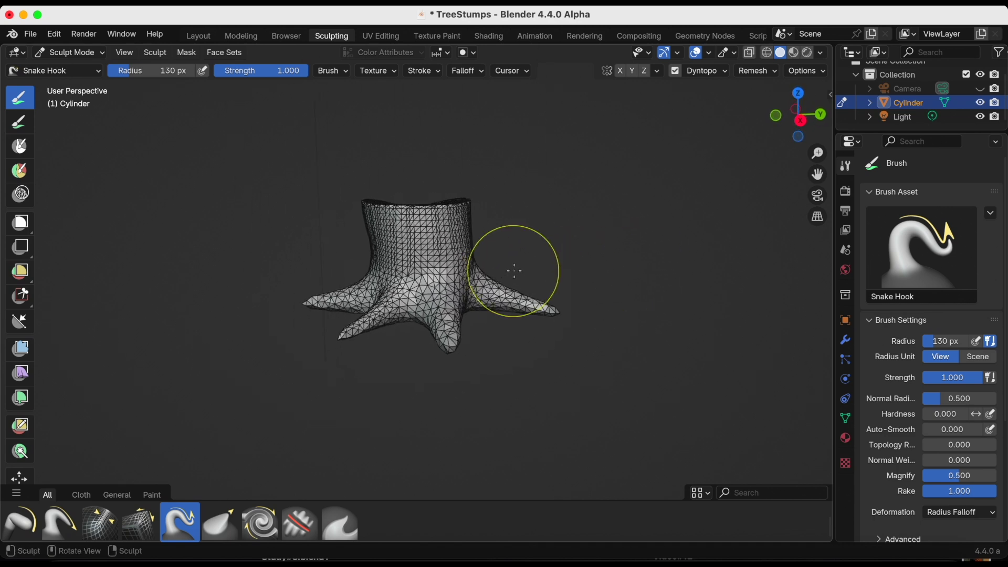
- Switch to the Layout workspace and turn on the Deep Paint Pro wireframe overlay for the stump
{"action": "left_click", "coordinate": [182, 49]}
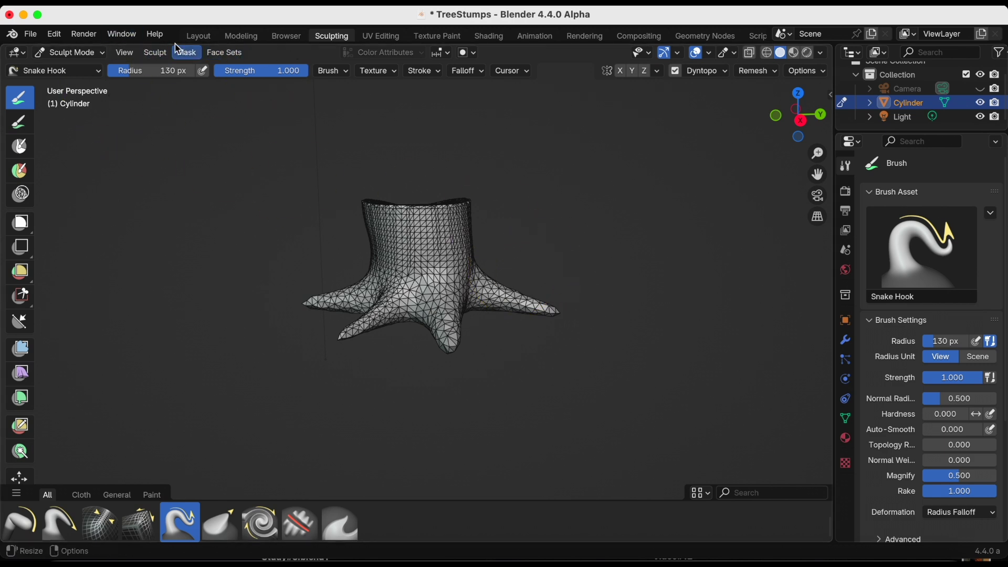
{"action": "left_click", "coordinate": [202, 37]}
{"action": "middle_click_drag", "start_coordinate": [430, 206], "coordinate": [399, 220]}
{"action": "key", "text": "n"}
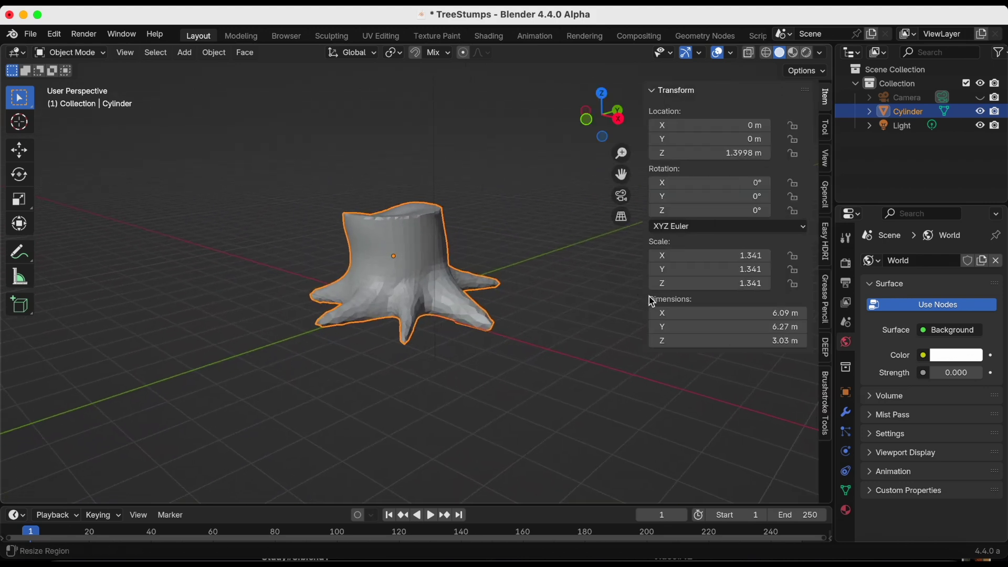
{"action": "left_click", "coordinate": [828, 346]}
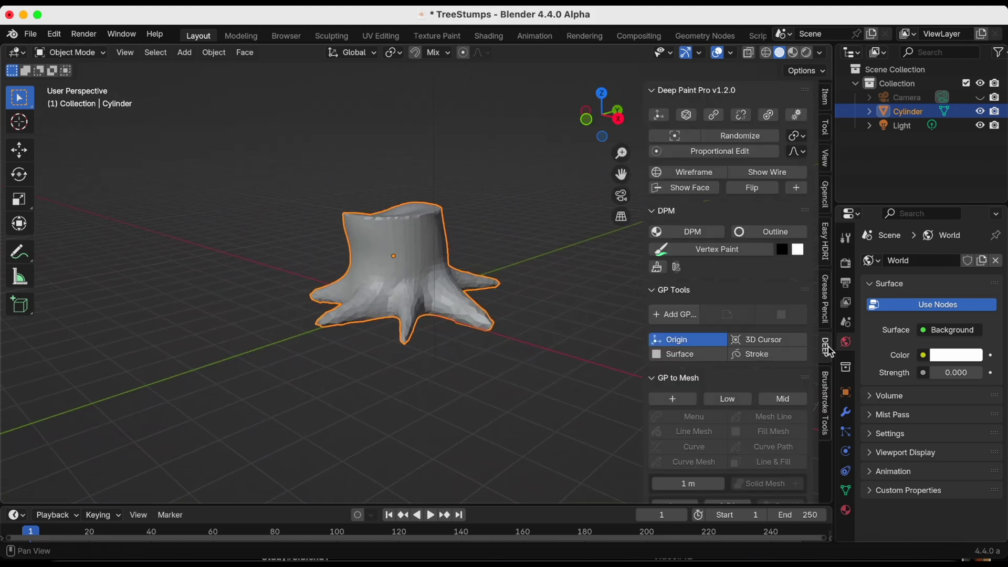
{"action": "left_click", "coordinate": [698, 175]}
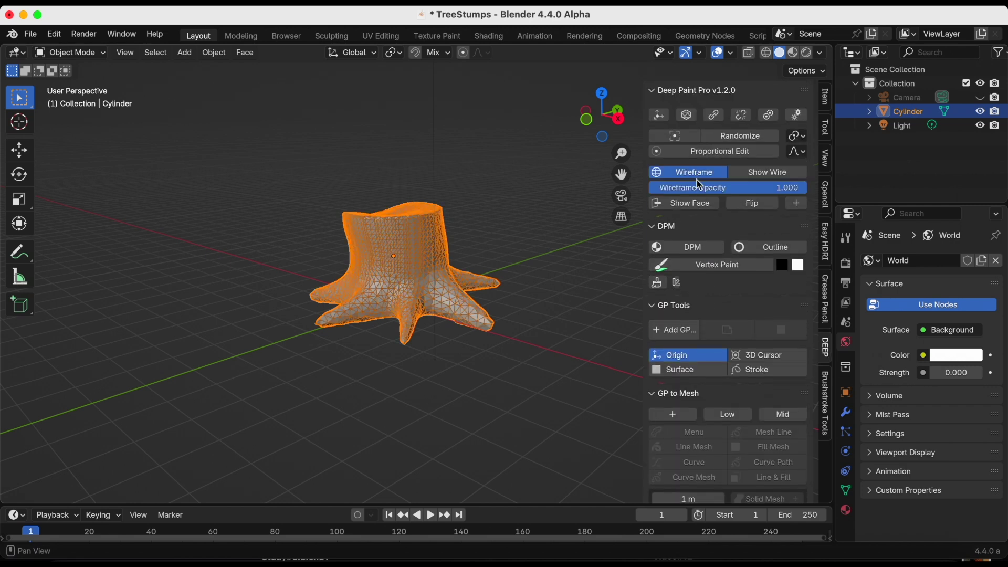
{"action": "middle_click_drag", "start_coordinate": [477, 294], "coordinate": [547, 286]}
{"action": "scroll", "coordinate": [540, 274], "scroll_direction": "up", "scroll_amount": 2}
{"action": "middle_click_drag", "start_coordinate": [540, 267], "coordinate": [533, 303]}
{"action": "scroll", "coordinate": [677, 311], "scroll_direction": "down", "scroll_amount": 12}
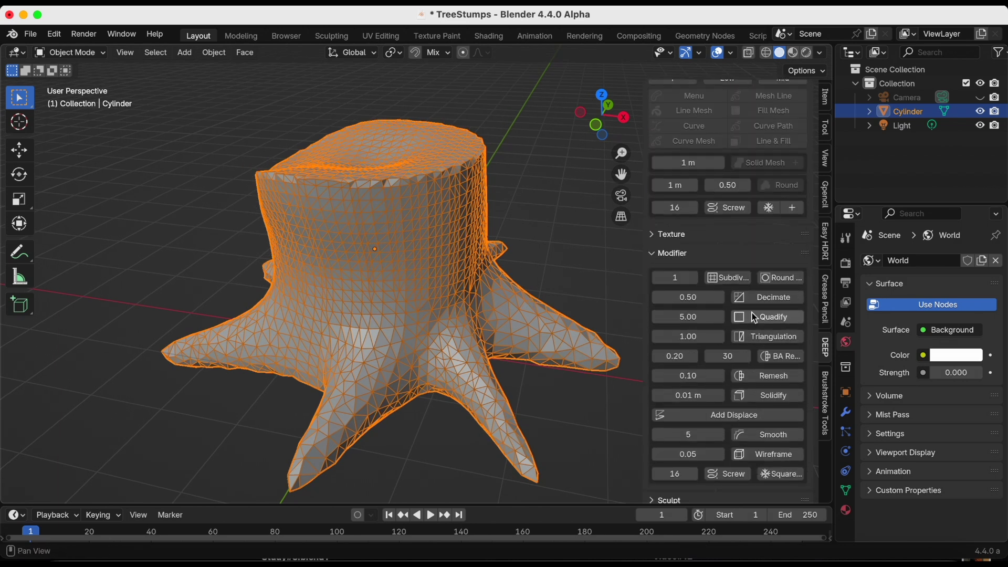
- Decimate the stump mesh twice at a ratio of 0.50
{"action": "left_click", "coordinate": [776, 299]}
{"action": "left_click", "coordinate": [775, 301]}
{"action": "mouse_move", "coordinate": [551, 319]}
{"action": "middle_mouse_down"}
{"action": "mouse_move", "coordinate": [570, 277]}
{"action": "mouse_move", "coordinate": [561, 322]}
{"action": "middle_mouse_up"}
{"action": "scroll", "coordinate": [561, 322], "scroll_direction": "down", "scroll_amount": 1}
{"action": "scroll", "coordinate": [565, 326], "scroll_direction": "down", "scroll_amount": 2}
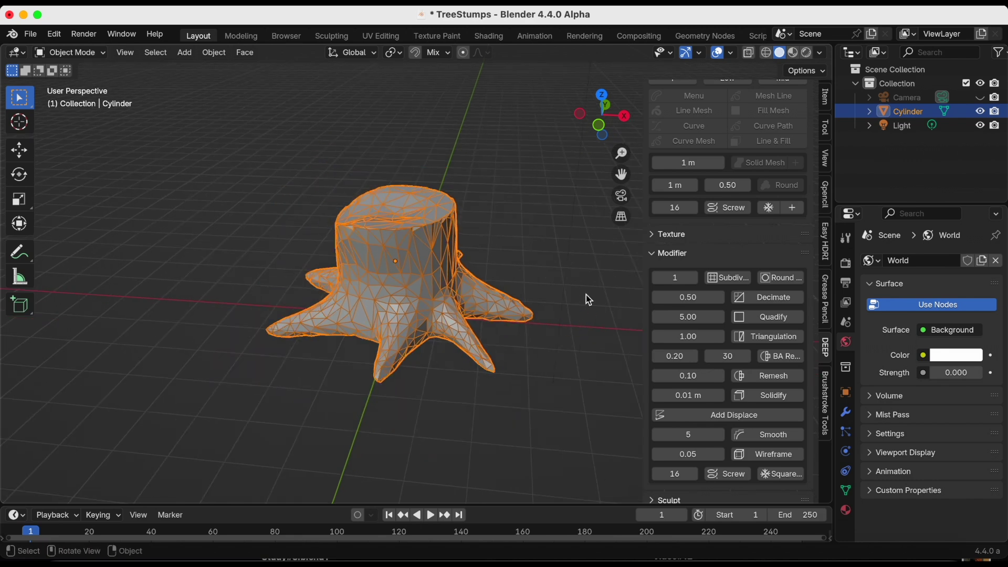
- Deselect the stump and turn off the wireframe overlay
{"action": "key", "text": "n"}
{"action": "mouse_move", "coordinate": [573, 309]}
{"action": "middle_mouse_down"}
{"action": "mouse_move", "coordinate": [588, 277]}
{"action": "mouse_move", "coordinate": [583, 303]}
{"action": "middle_mouse_up"}
{"action": "left_click", "coordinate": [156, 53]}
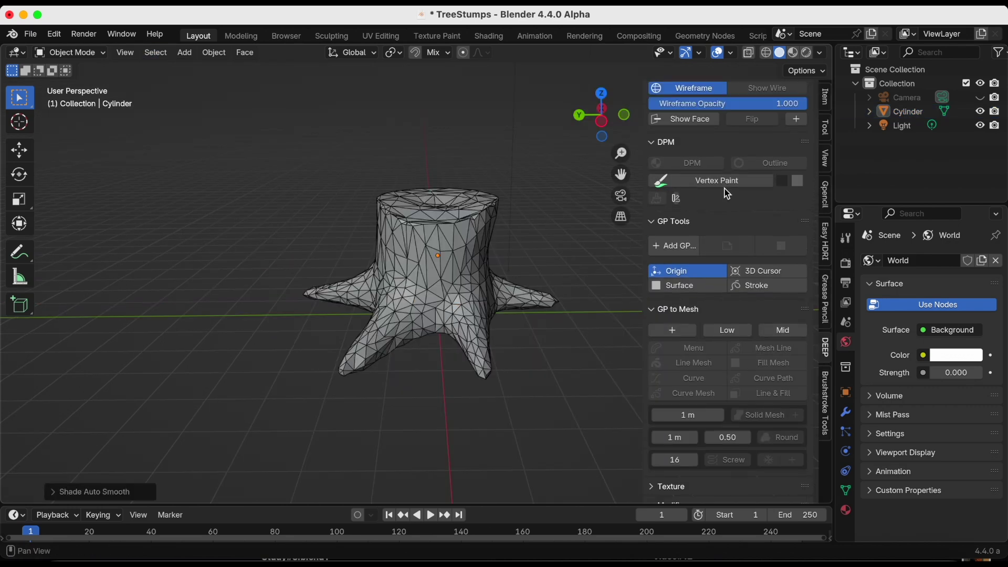
{"action": "scroll", "coordinate": [728, 195], "scroll_direction": "up", "scroll_amount": 4}
{"action": "left_click", "coordinate": [693, 172]}
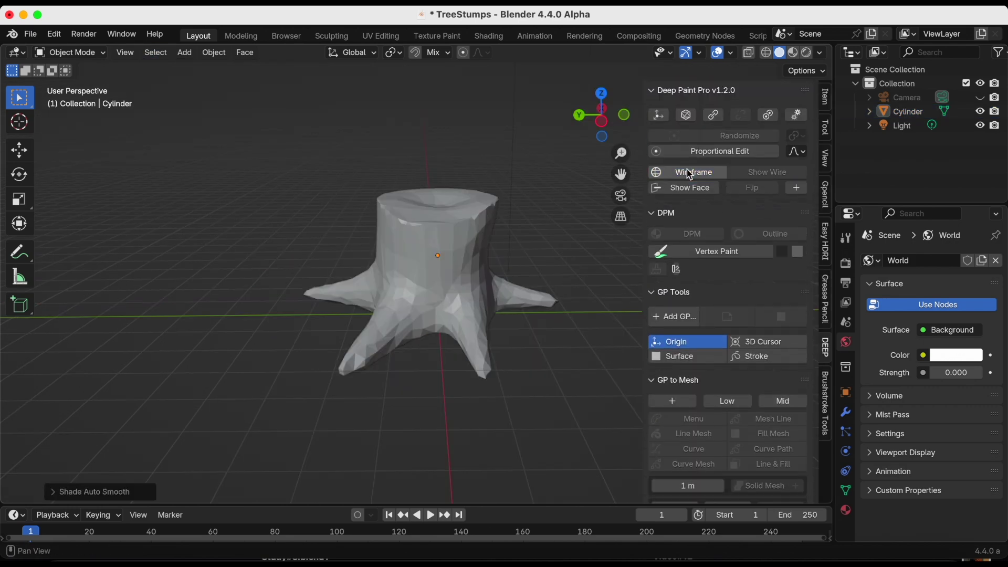
- Apply Shade Auto Smooth to the stump
{"action": "left_click", "coordinate": [468, 234]}
{"action": "right_click", "coordinate": [464, 239]}
{"action": "left_click", "coordinate": [464, 240]}
{"action": "middle_click_drag", "start_coordinate": [516, 226], "coordinate": [509, 253]}
{"action": "key", "text": "n"}
{"action": "scroll", "coordinate": [528, 247], "scroll_direction": "down", "scroll_amount": 3}
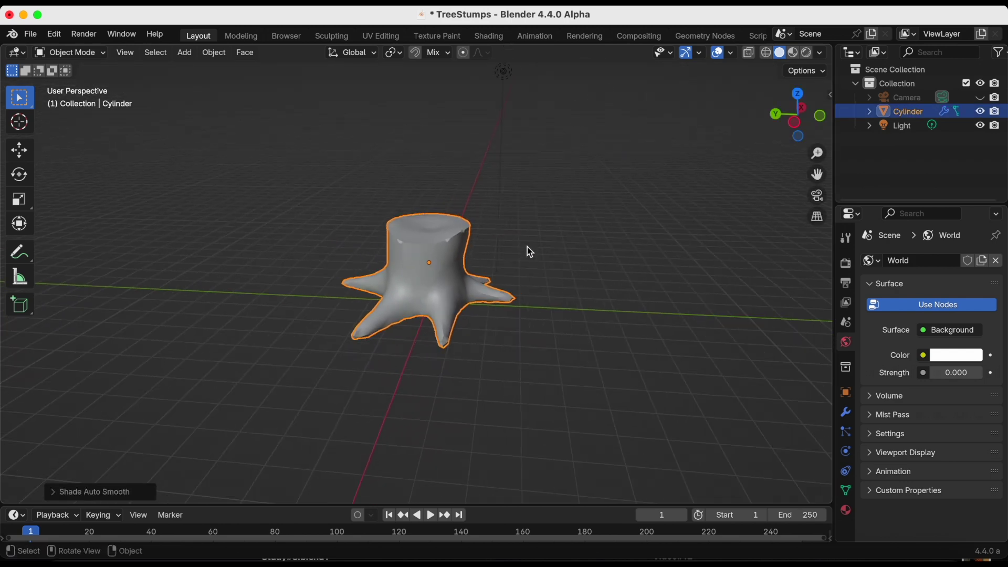
- Place TreeStump#3 and TreeStump#1 on opposite sides of TreeStump#2, forming a row along the X axis
{"action": "left_click", "coordinate": [273, 315]}
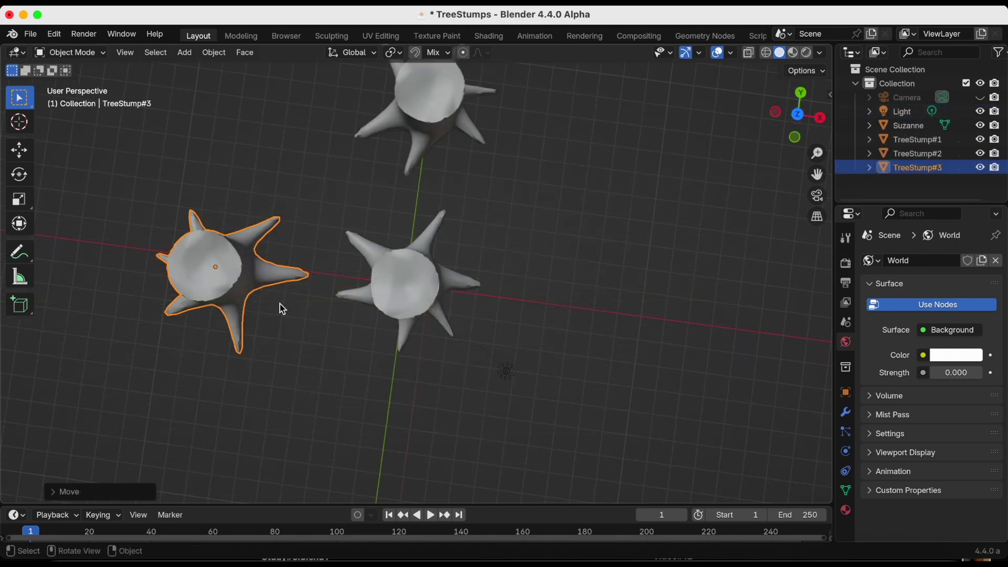
{"action": "left_click", "coordinate": [425, 120]}
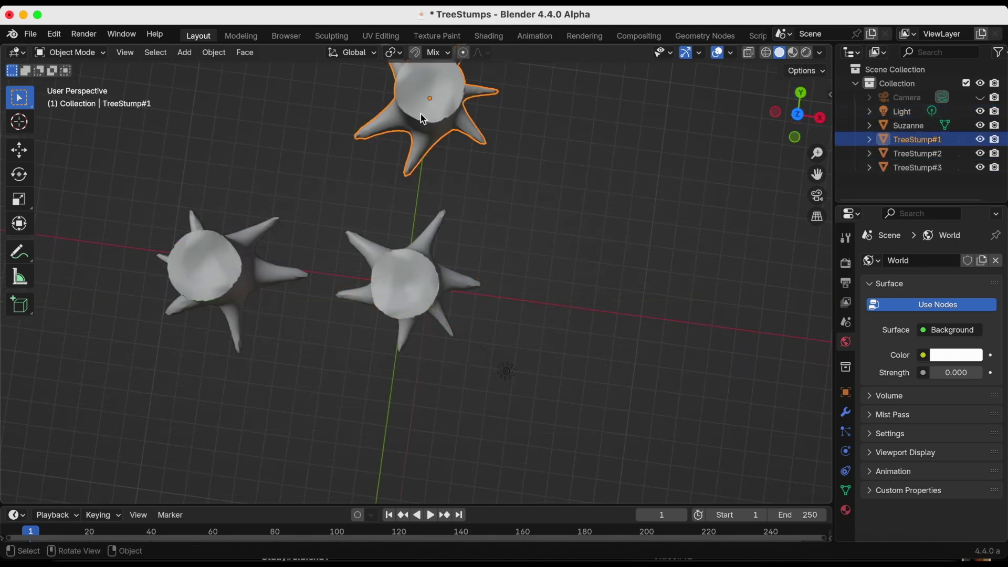
{"action": "key", "text": "g"}
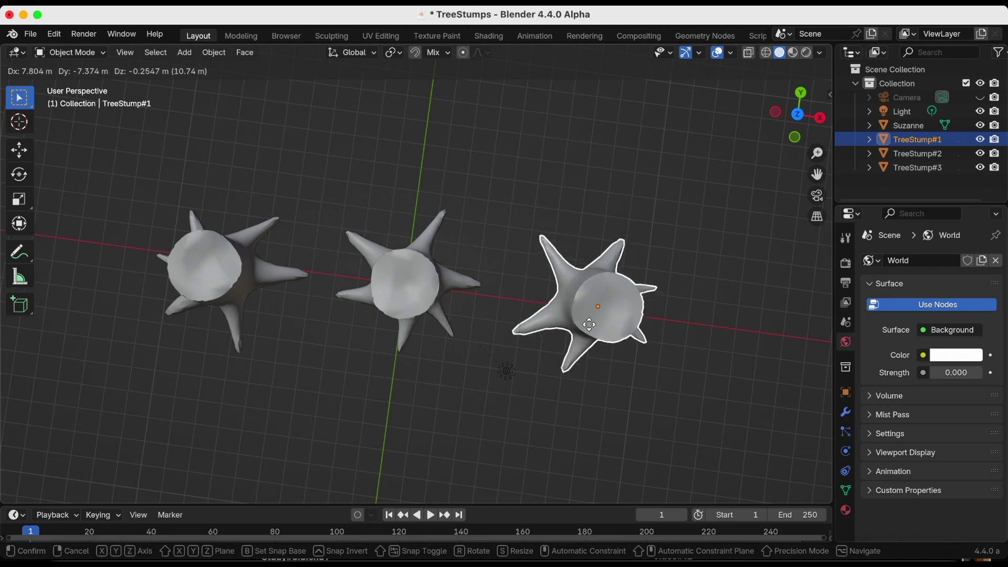
{"action": "left_click", "coordinate": [588, 327]}
{"action": "middle_click_drag", "start_coordinate": [589, 316], "coordinate": [539, 118]}
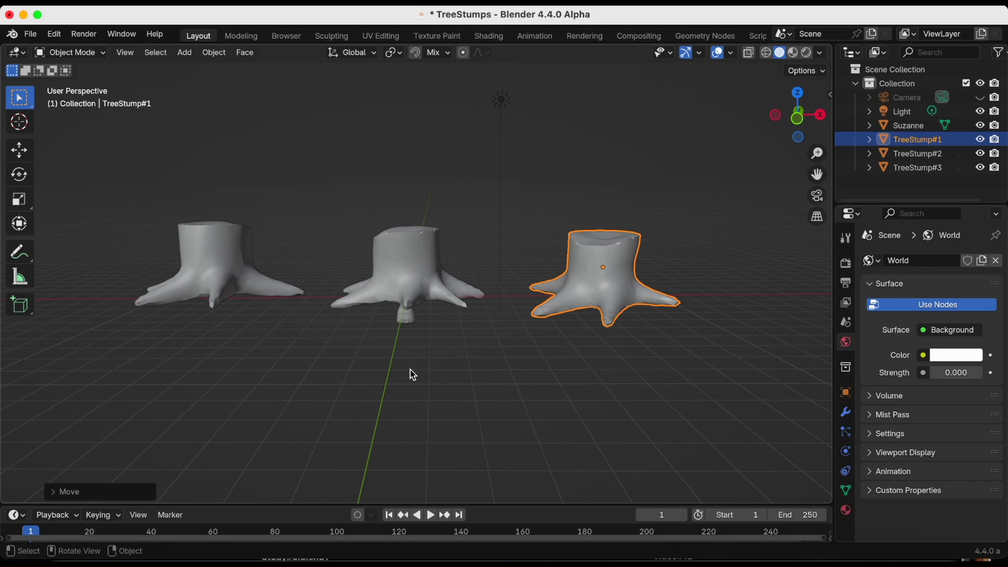
- Enlarge the Suzanne monkey head and position it floating above the middle stump
{"action": "left_click", "coordinate": [410, 326]}
{"action": "left_click_drag", "start_coordinate": [410, 323], "coordinate": [416, 216]}
{"action": "middle_click_drag", "start_coordinate": [416, 217], "coordinate": [475, 199]}
{"action": "key", "text": "s"}
{"action": "left_click", "coordinate": [463, 219]}
{"action": "left_click_drag", "start_coordinate": [819, 175], "coordinate": [661, 192]}
{"action": "key", "text": "s"}
{"action": "left_click", "coordinate": [574, 234]}
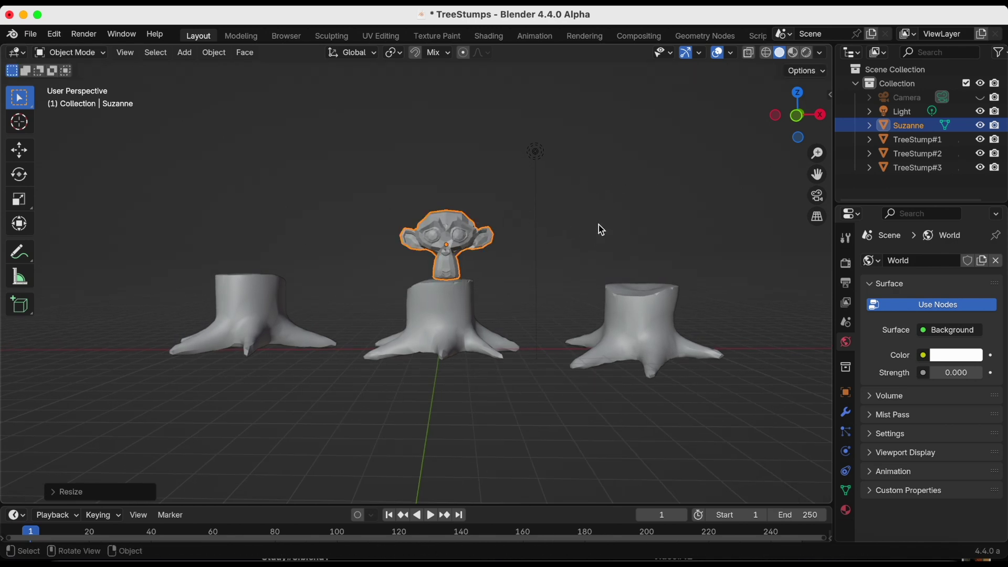
{"action": "key", "text": "g"}
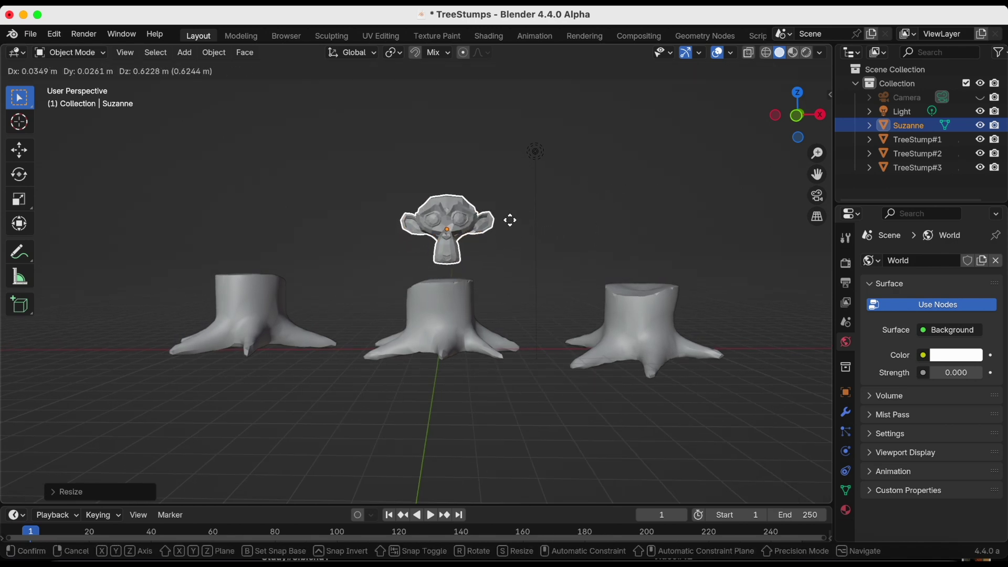
{"action": "left_click", "coordinate": [510, 220]}
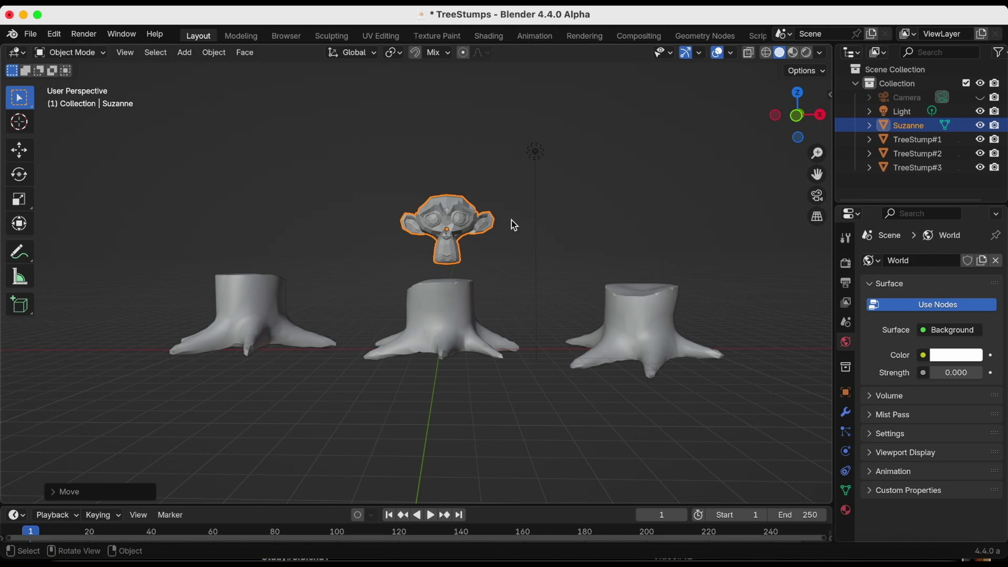
- Move Suzanne along X over TreeStump#3 and place duplicates of it above the other two stumps
{"action": "key", "text": "g"}
{"action": "key", "text": "x"}
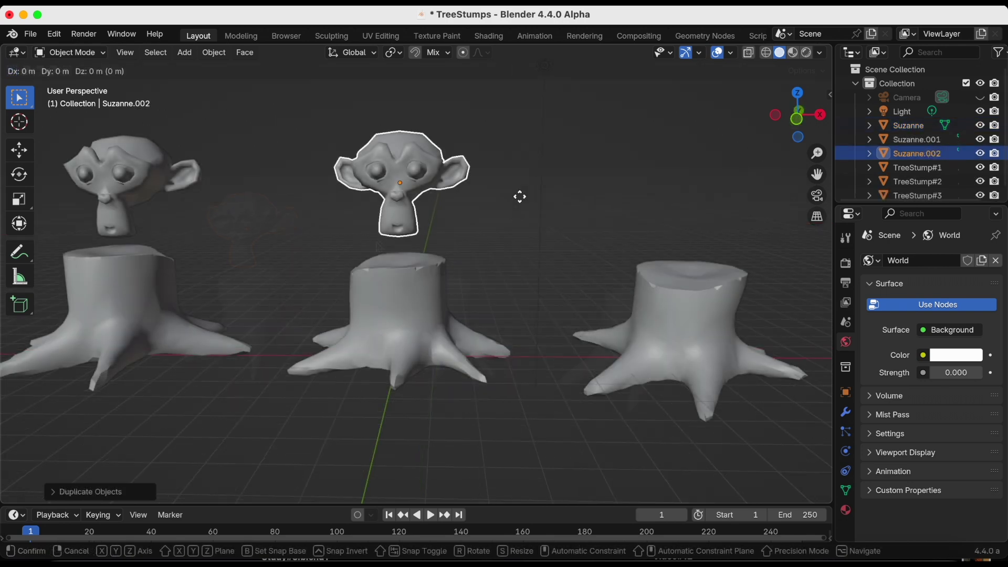
{"action": "key", "text": "x"}
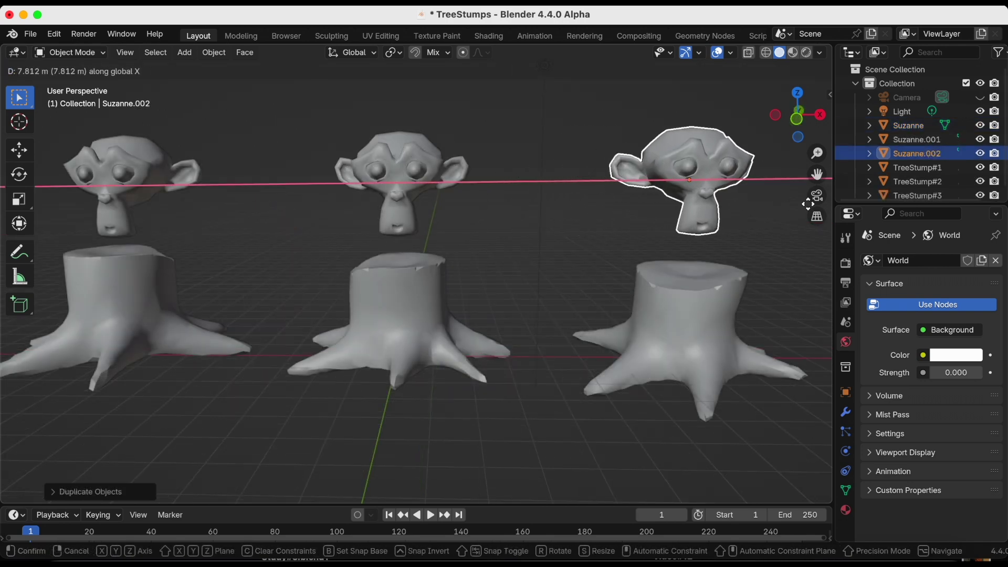
{"action": "left_click", "coordinate": [741, 226]}
{"action": "mouse_move", "coordinate": [743, 228]}
{"action": "middle_mouse_down"}
{"action": "mouse_move", "coordinate": [657, 214]}
{"action": "mouse_move", "coordinate": [647, 245]}
{"action": "mouse_move", "coordinate": [727, 214]}
{"action": "mouse_move", "coordinate": [729, 224]}
{"action": "middle_mouse_up"}
{"action": "scroll", "coordinate": [729, 225], "scroll_direction": "down", "scroll_amount": 3}
{"action": "middle_click_drag", "start_coordinate": [585, 244], "coordinate": [590, 249]}
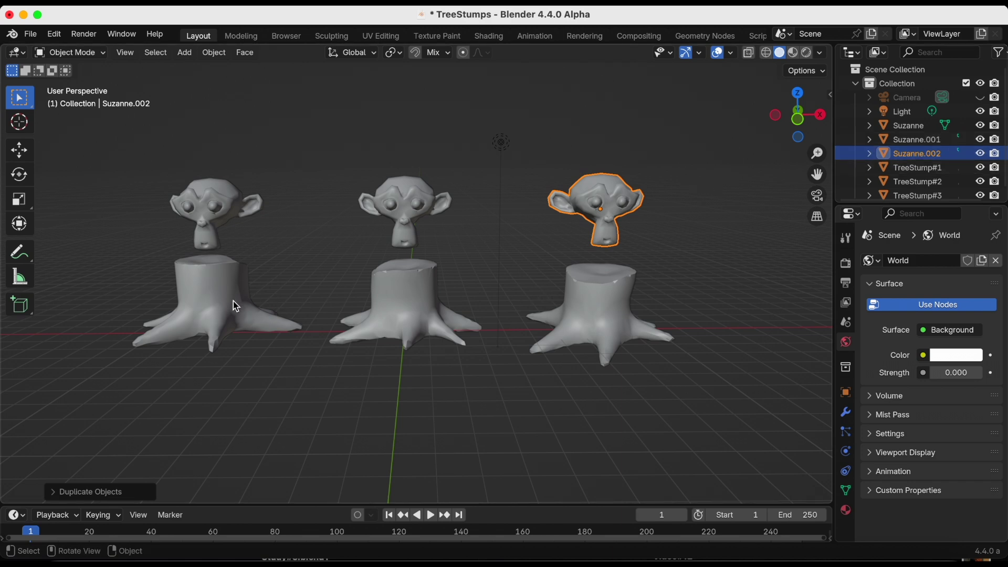
- Show the scene in Rendered viewport shading and save the file
{"action": "left_click", "coordinate": [807, 53]}
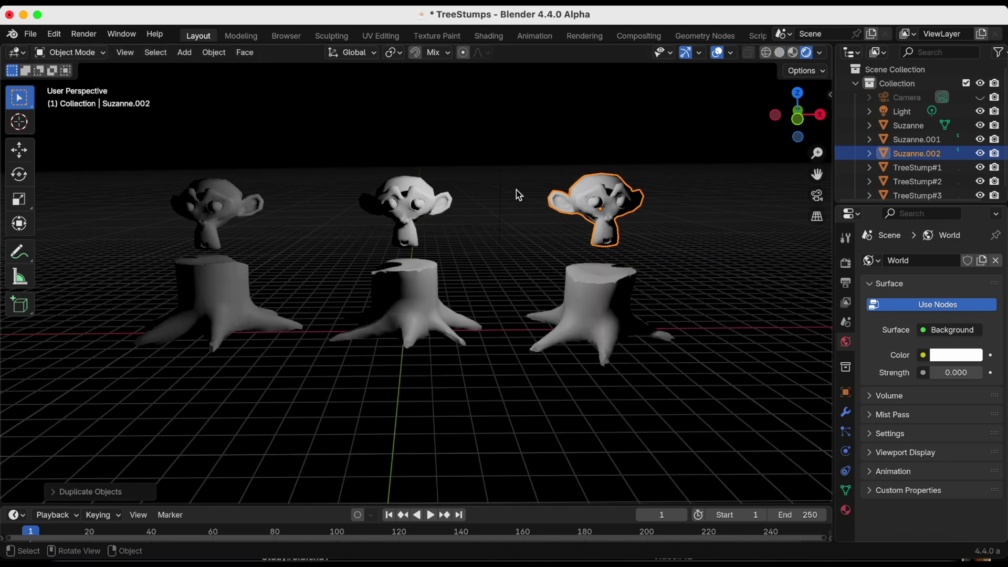
{"action": "key", "text": "ctrl"}
{"action": "key", "text": "super+s"}
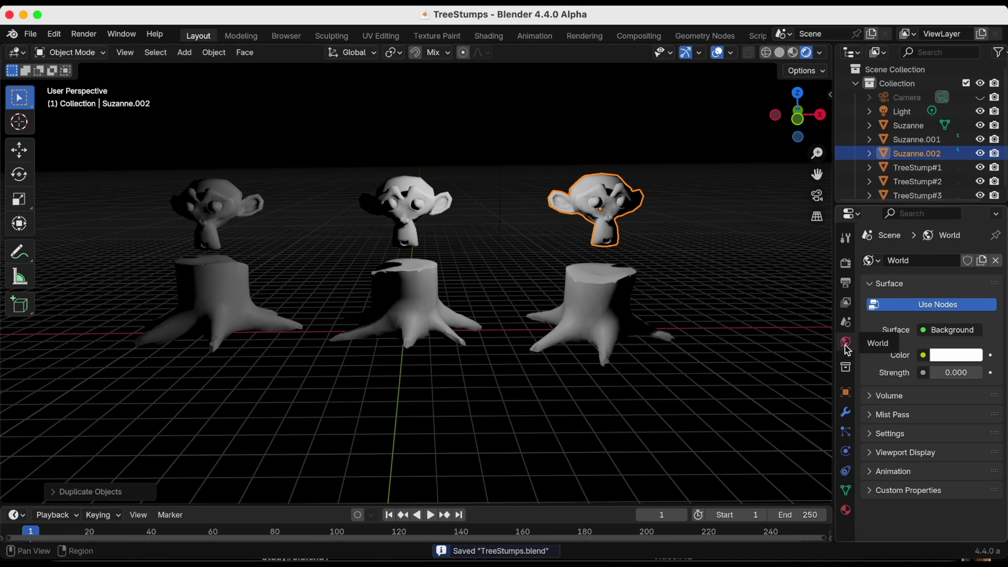
- Set the World background strength to 0.8
{"action": "left_click", "coordinate": [956, 373]}
{"action": "type", "text": "0.4"}
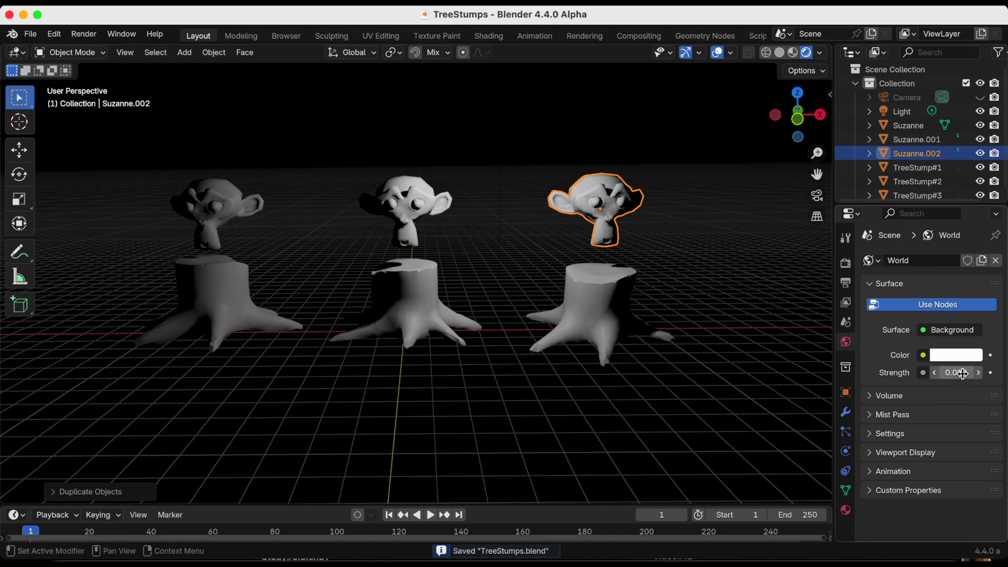
{"action": "key", "text": "Return"}
{"action": "left_click_drag", "start_coordinate": [956, 373], "coordinate": [977, 373]}
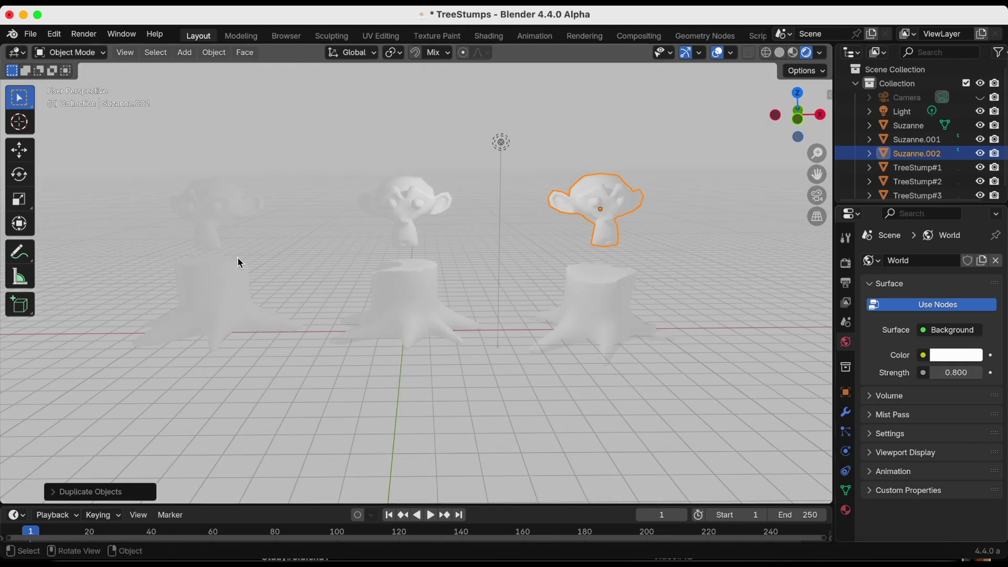
- Add a plane as ground beneath the stumps and scale it by 10 and again by 12
{"action": "left_click", "coordinate": [209, 212]}
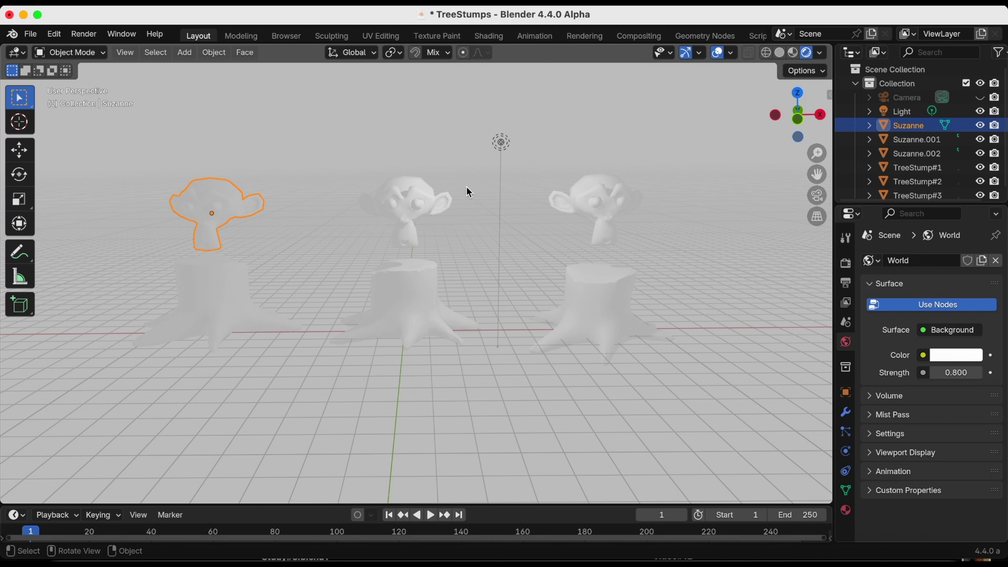
{"action": "middle_click_drag", "start_coordinate": [465, 188], "coordinate": [596, 164]}
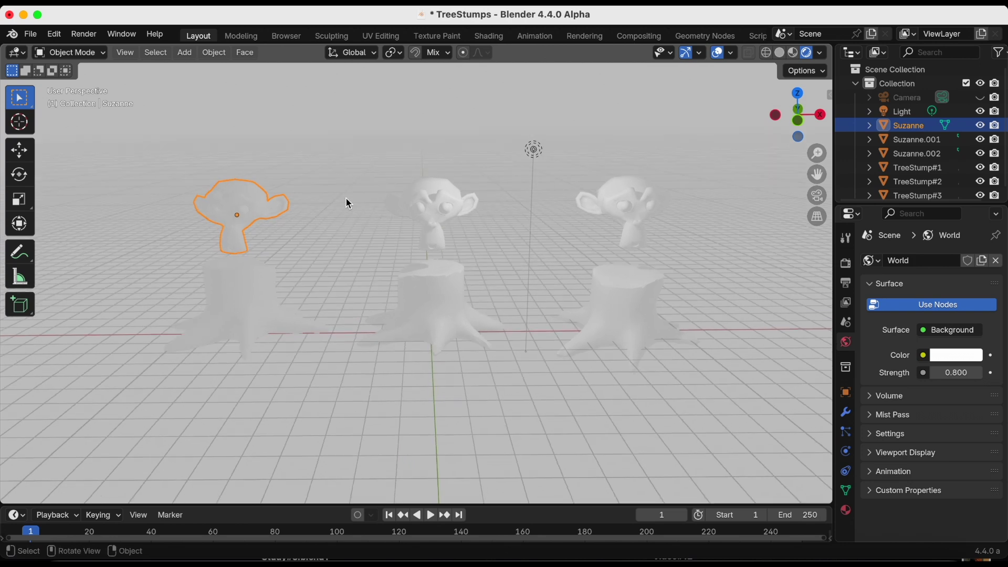
{"action": "key", "text": "shift+a"}
{"action": "mouse_move", "coordinate": [347, 198]}
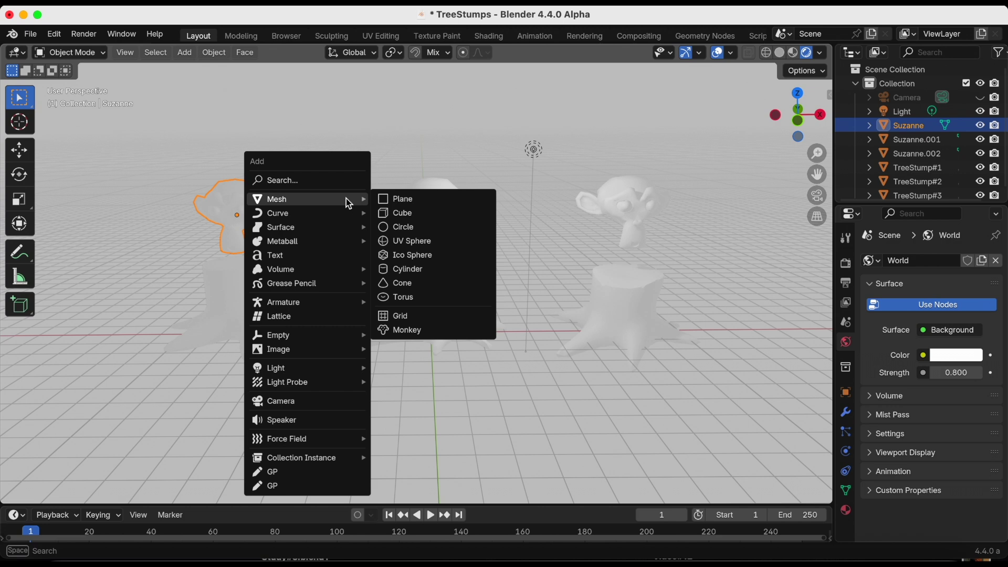
{"action": "left_click", "coordinate": [425, 201]}
{"action": "type", "text": "s10"}
{"action": "key", "text": "Return"}
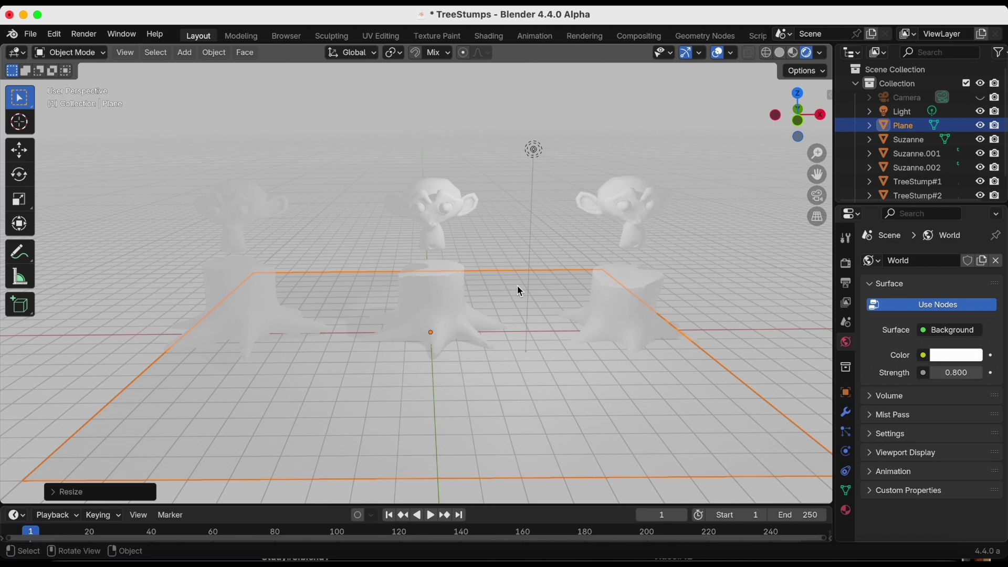
{"action": "type", "text": "s12"}
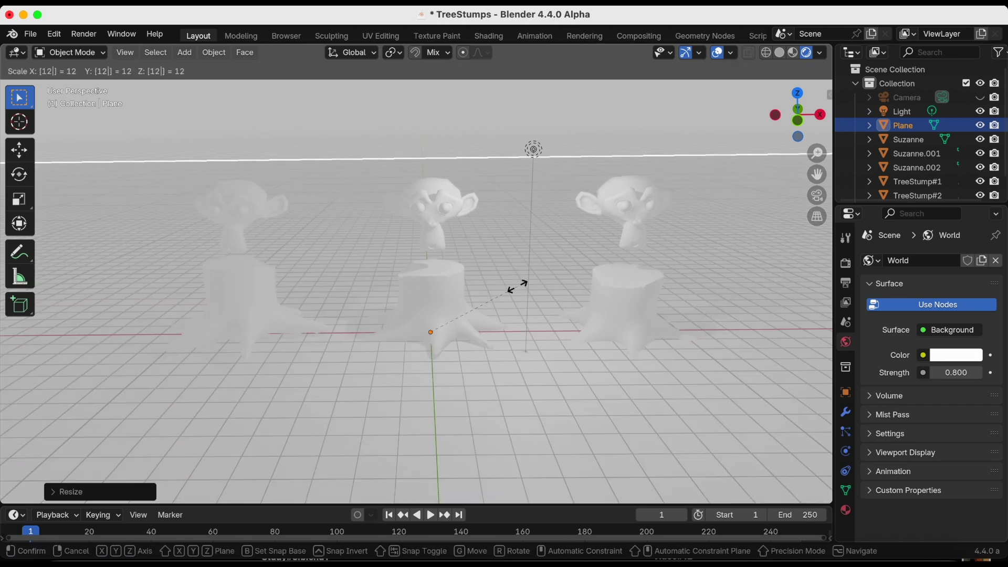
{"action": "key", "text": "Return"}
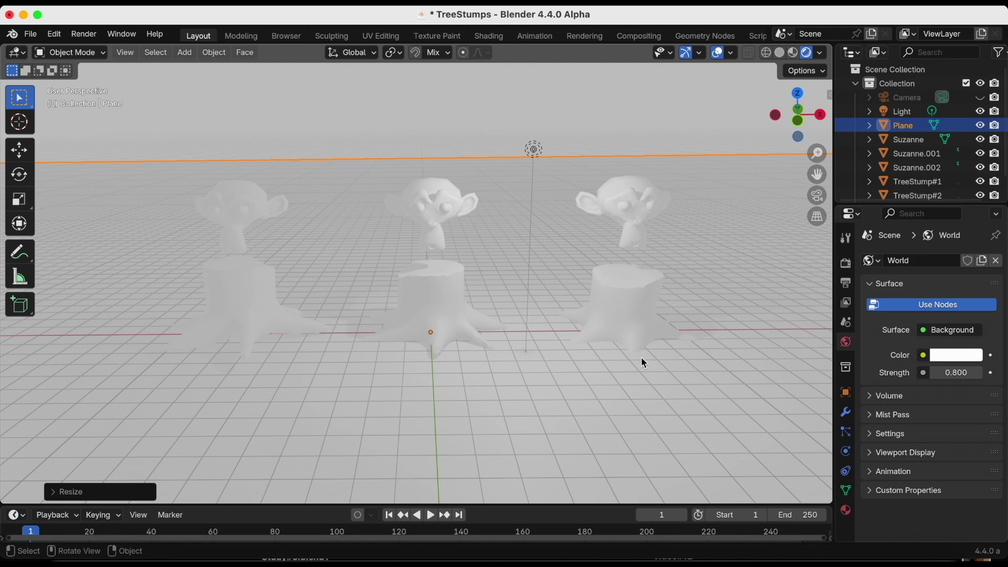
- Give the ground plane the DPM material and set its vertex color to green #658738
{"action": "key", "text": "n"}
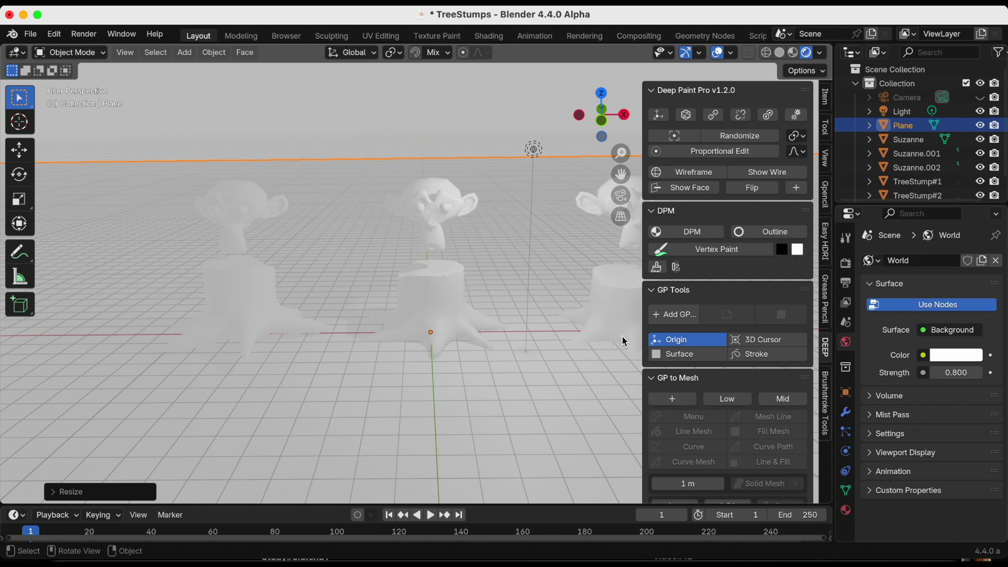
{"action": "left_click", "coordinate": [698, 233]}
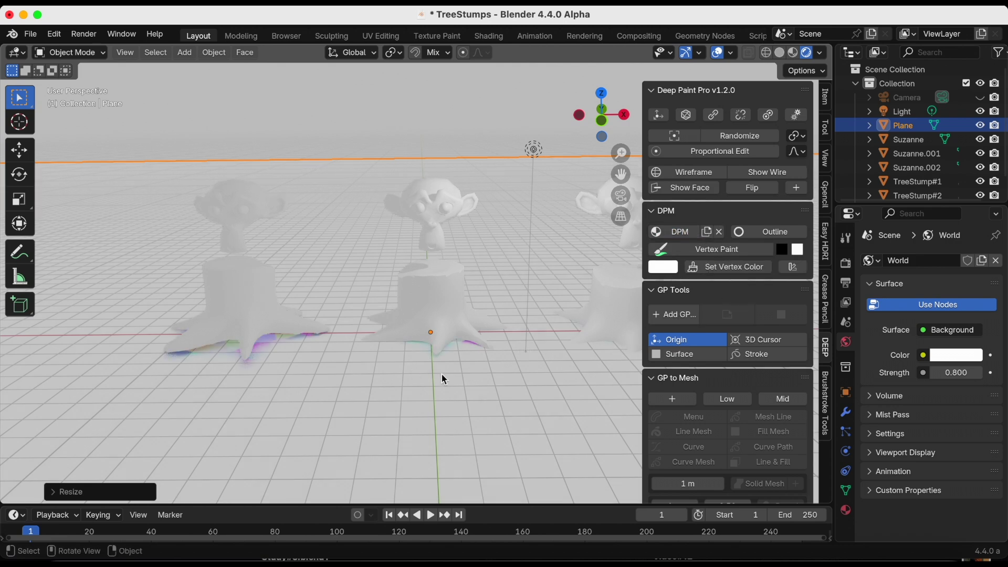
{"action": "left_click", "coordinate": [660, 274]}
{"action": "left_click", "coordinate": [679, 112]}
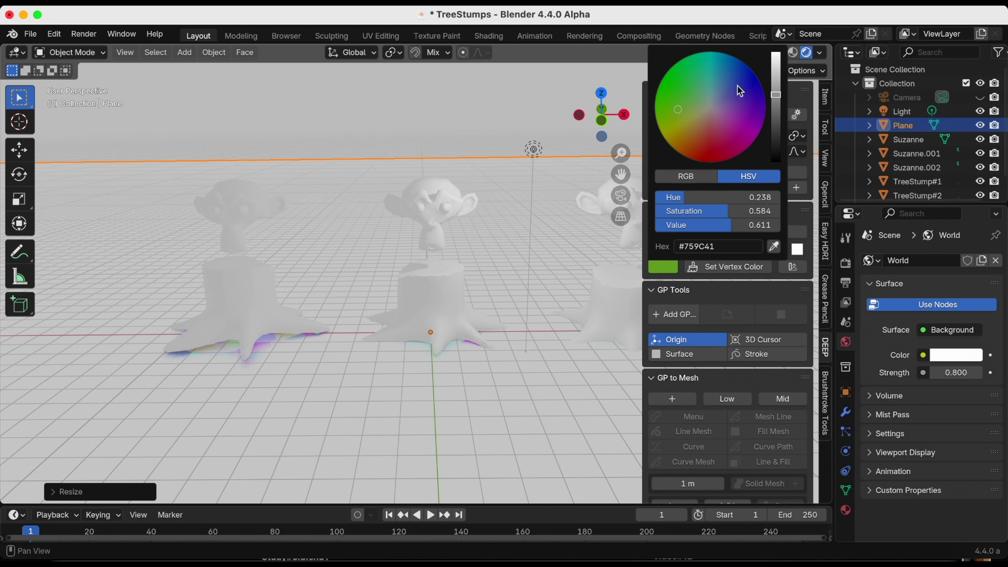
{"action": "left_click_drag", "start_coordinate": [777, 94], "coordinate": [776, 102]}
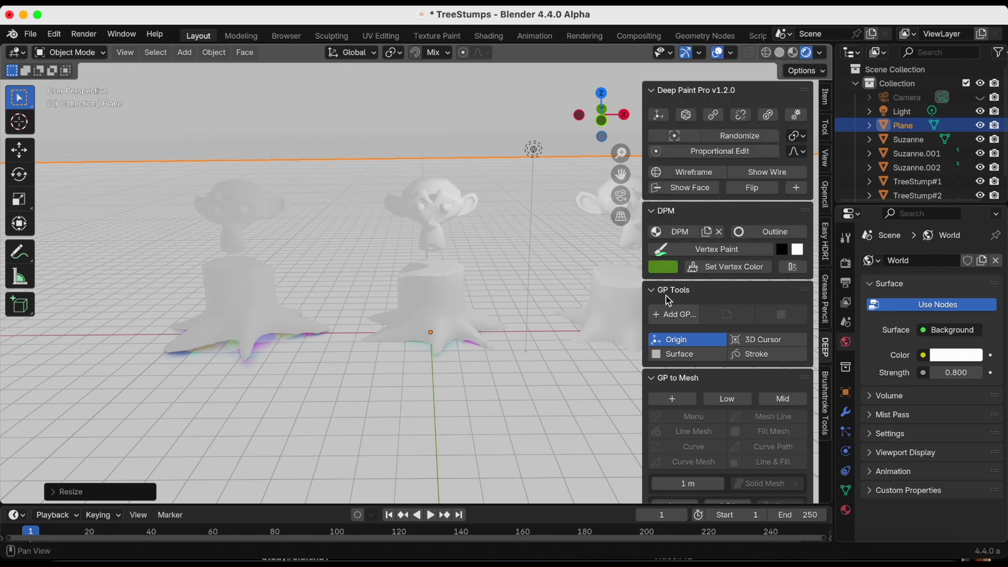
{"action": "left_click", "coordinate": [728, 267]}
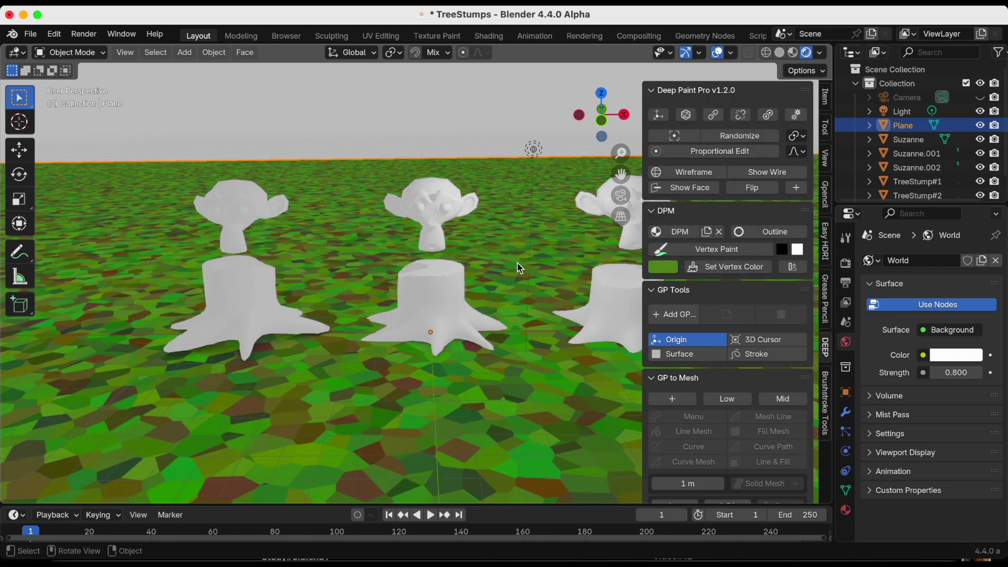
- Scale the ground plane down to about 0.256 of its size and save the file
{"action": "scroll", "coordinate": [524, 267], "scroll_direction": "down", "scroll_amount": 2}
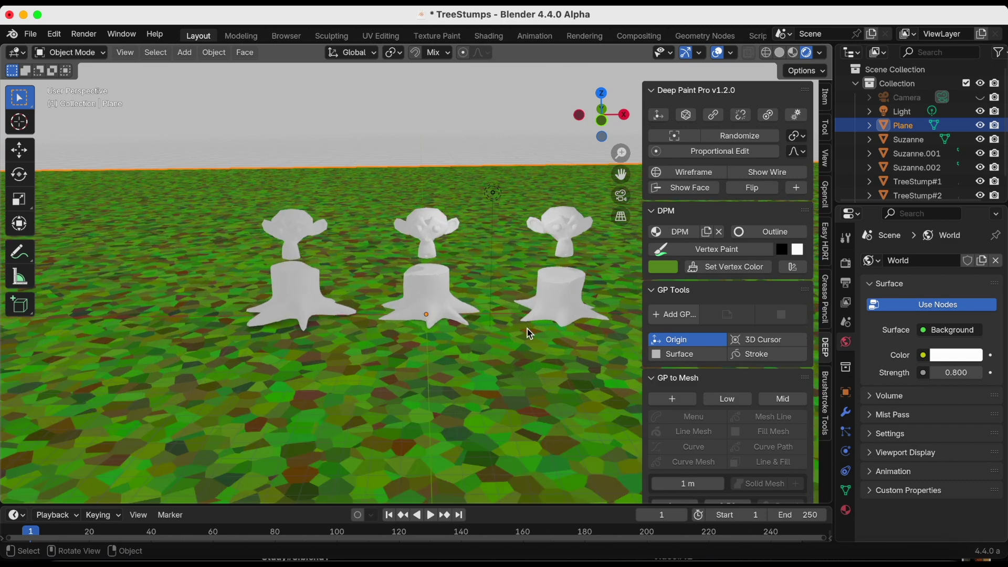
{"action": "key", "text": "s"}
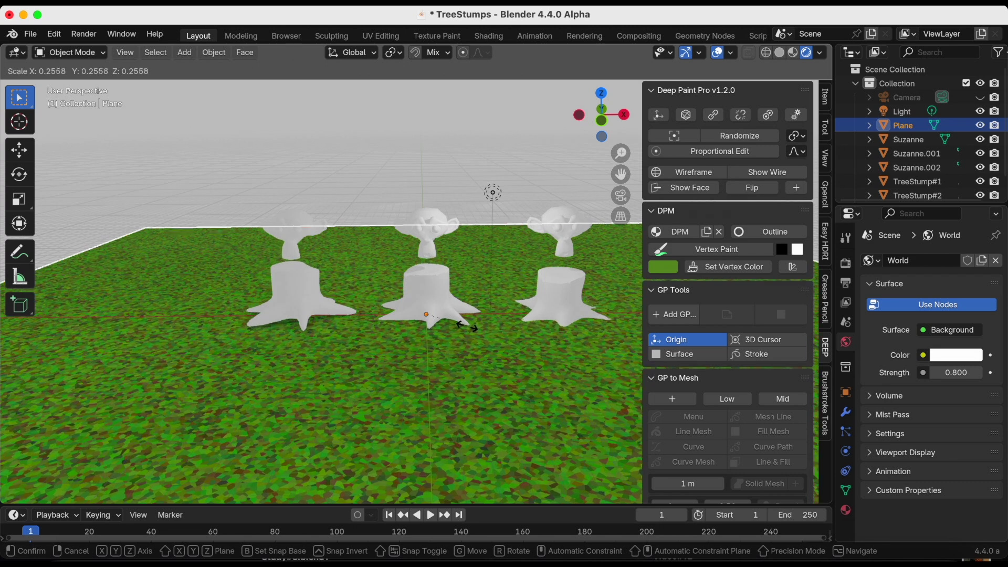
{"action": "left_click", "coordinate": [467, 326]}
{"action": "scroll", "coordinate": [488, 320], "scroll_direction": "up", "scroll_amount": 2}
{"action": "middle_click_drag", "start_coordinate": [487, 312], "coordinate": [487, 302]}
{"action": "key", "text": "n"}
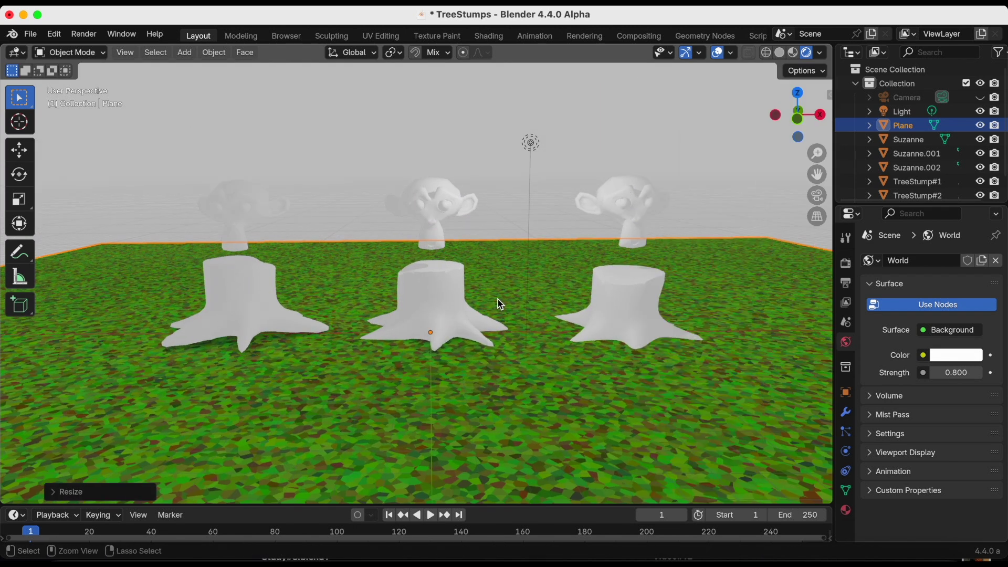
{"action": "key", "text": "super+s"}
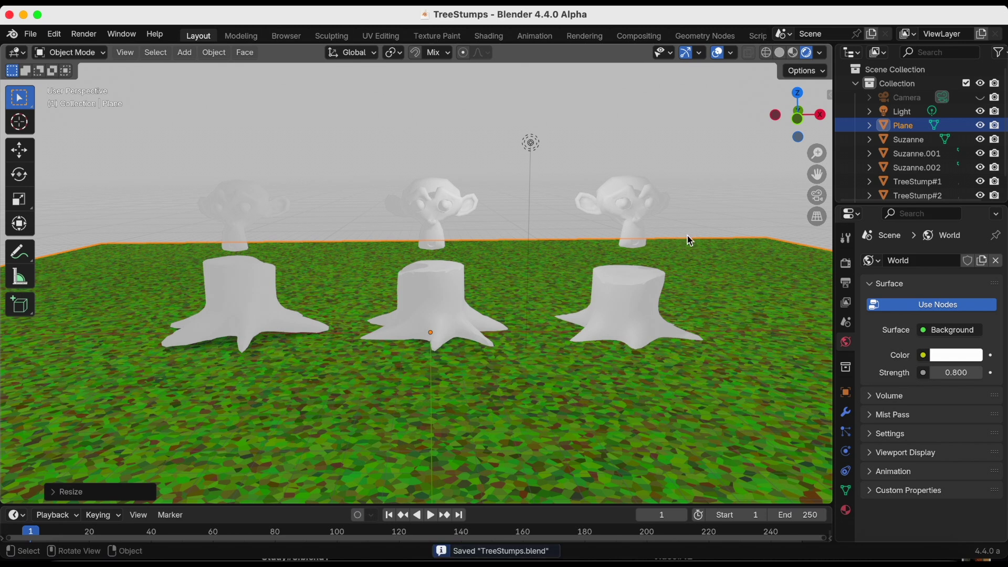
- Select all three Suzanne heads and all three stumps, scale them up together and move them along Z above the ground
{"action": "left_click", "coordinate": [238, 209]}
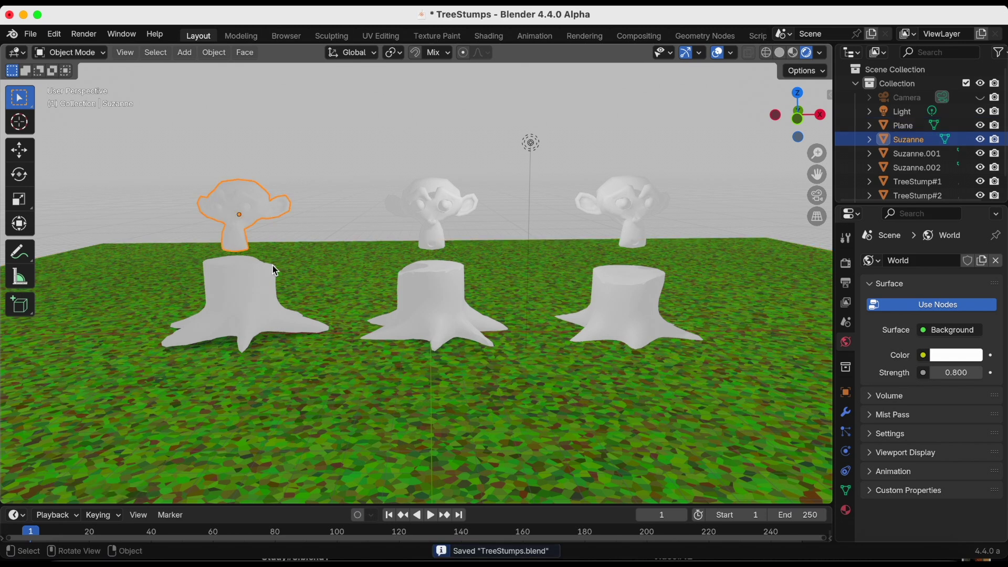
{"action": "left_click", "coordinate": [247, 284], "text": "shift"}
{"action": "left_click", "coordinate": [429, 202], "text": "shift"}
{"action": "left_click", "coordinate": [429, 289], "text": "shift"}
{"action": "left_click", "coordinate": [633, 232], "text": "shift"}
{"action": "left_click", "coordinate": [629, 284], "text": "shift"}
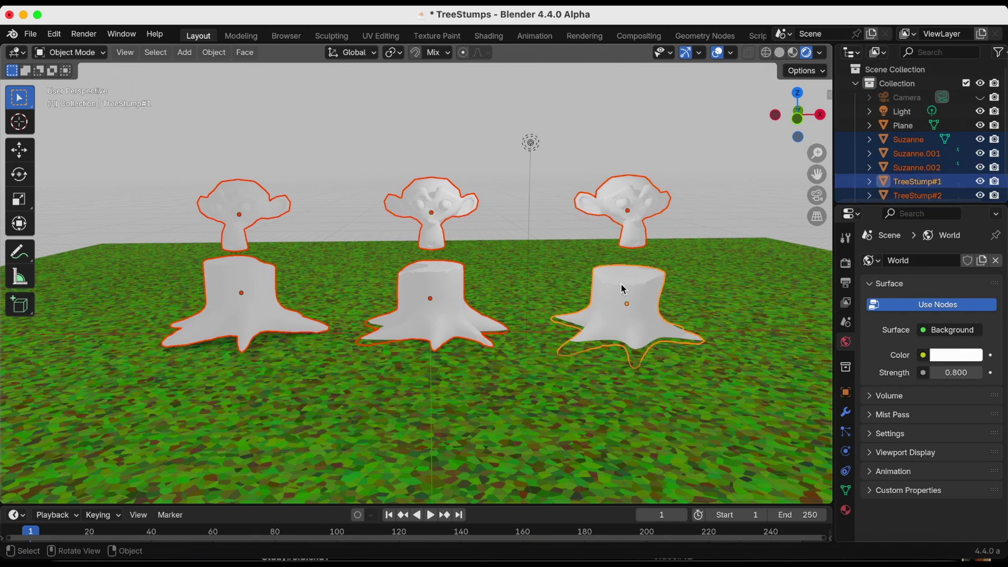
{"action": "key", "text": "s"}
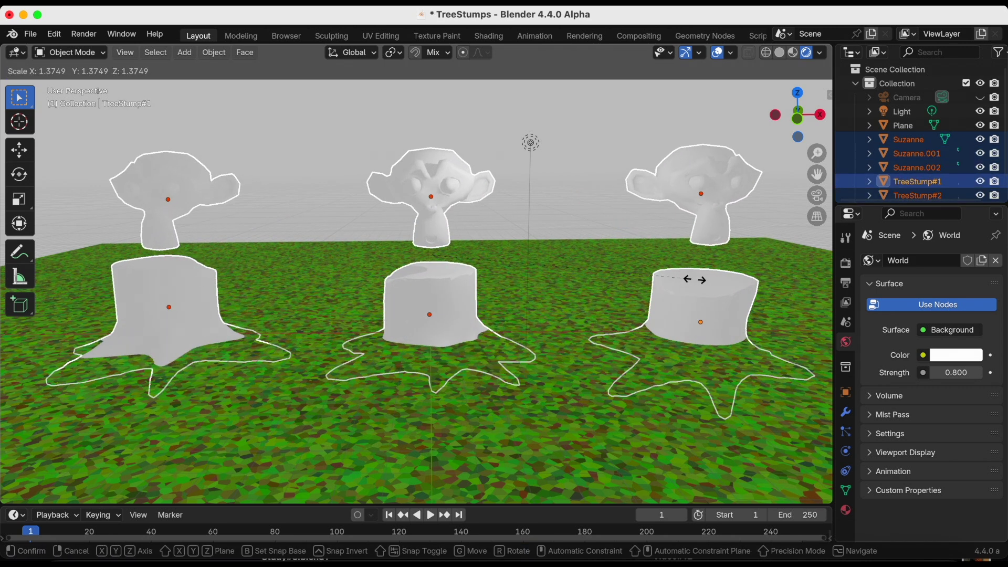
{"action": "left_click", "coordinate": [670, 278]}
{"action": "key", "text": "g"}
{"action": "key", "text": "z"}
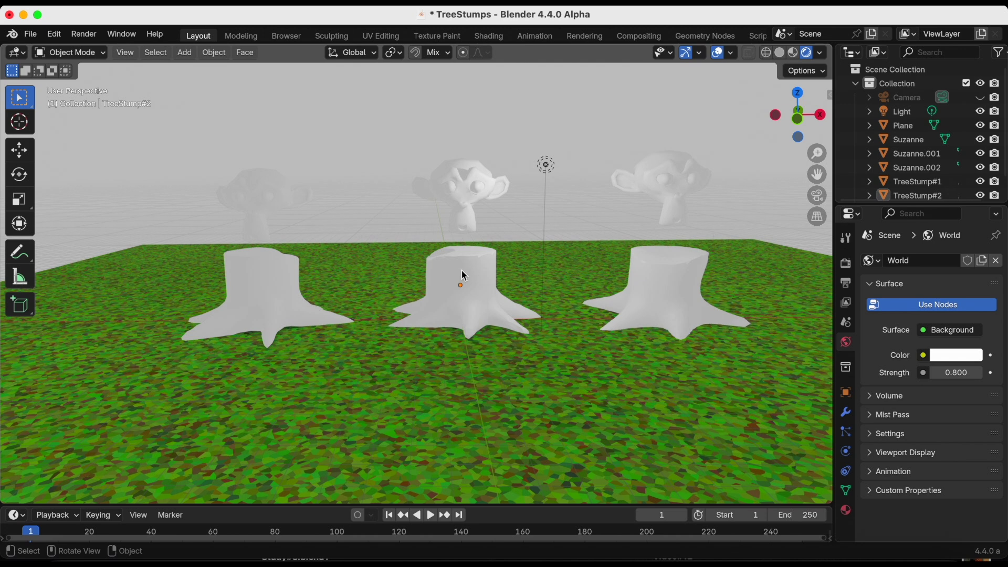
- Assign the DPM material to the Suzanne head above TreeStump#3
{"action": "left_click", "coordinate": [264, 201]}
{"action": "middle_click_drag", "start_coordinate": [285, 204], "coordinate": [301, 203]}
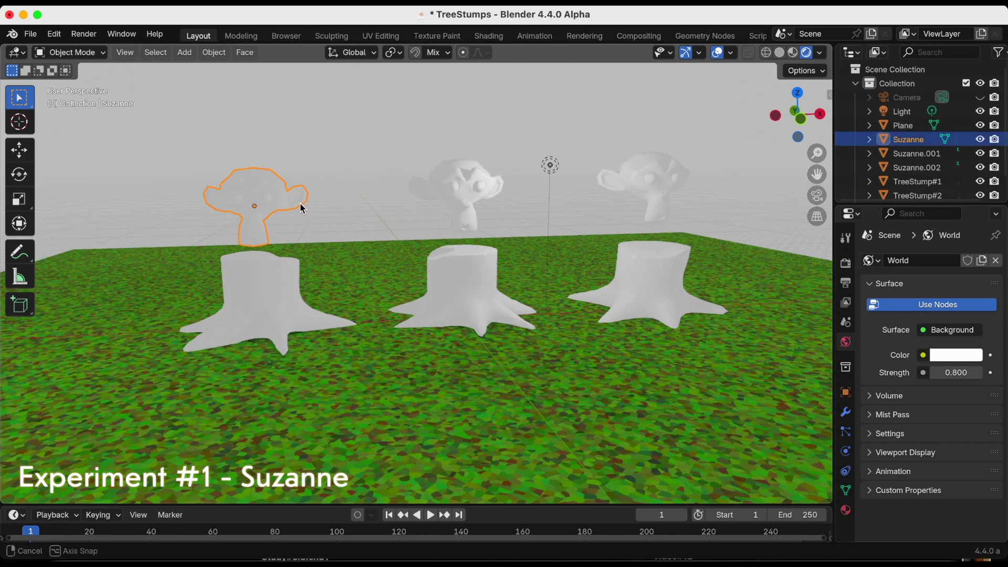
{"action": "scroll", "coordinate": [301, 202], "scroll_direction": "up", "scroll_amount": 2}
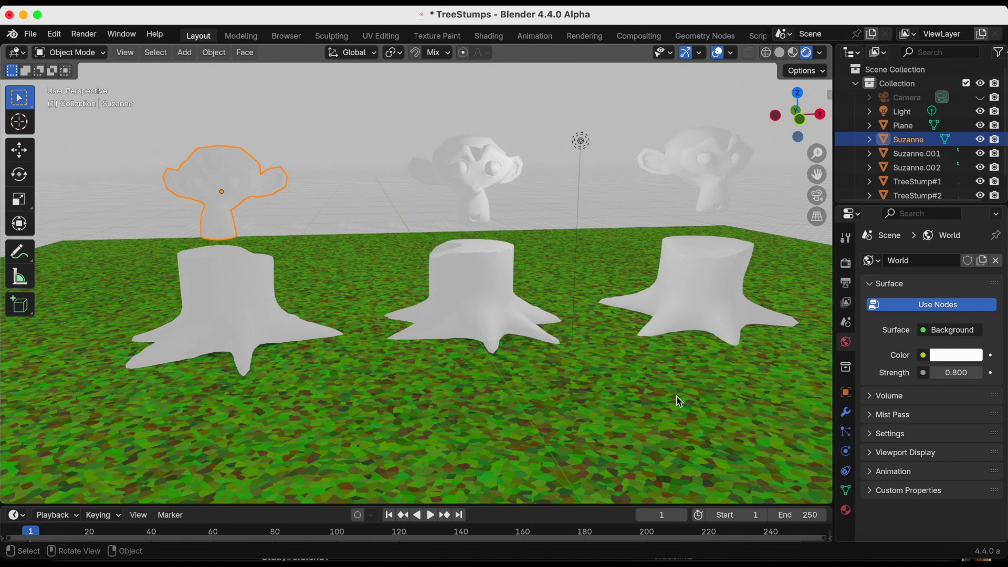
{"action": "key", "text": "n"}
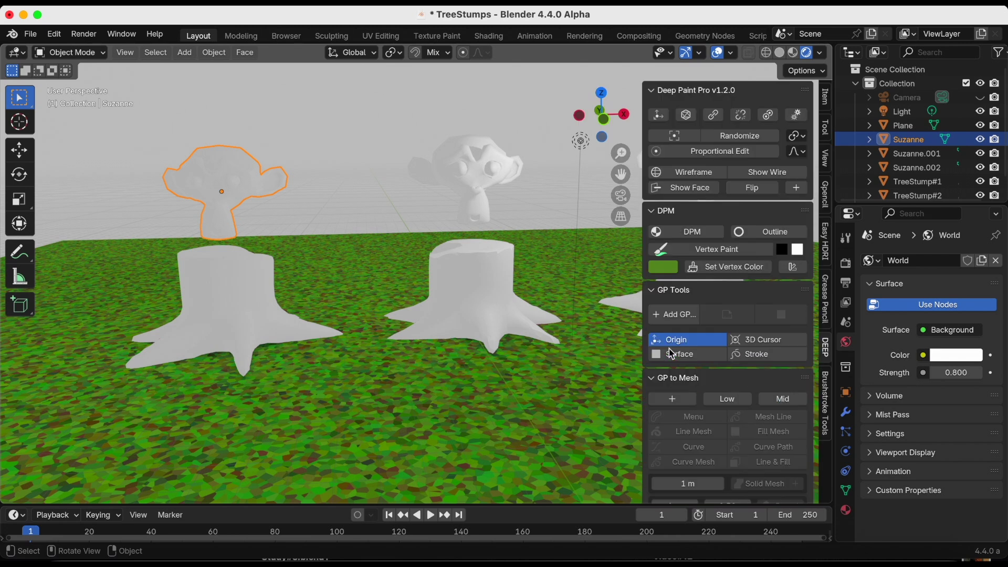
{"action": "left_click", "coordinate": [691, 239]}
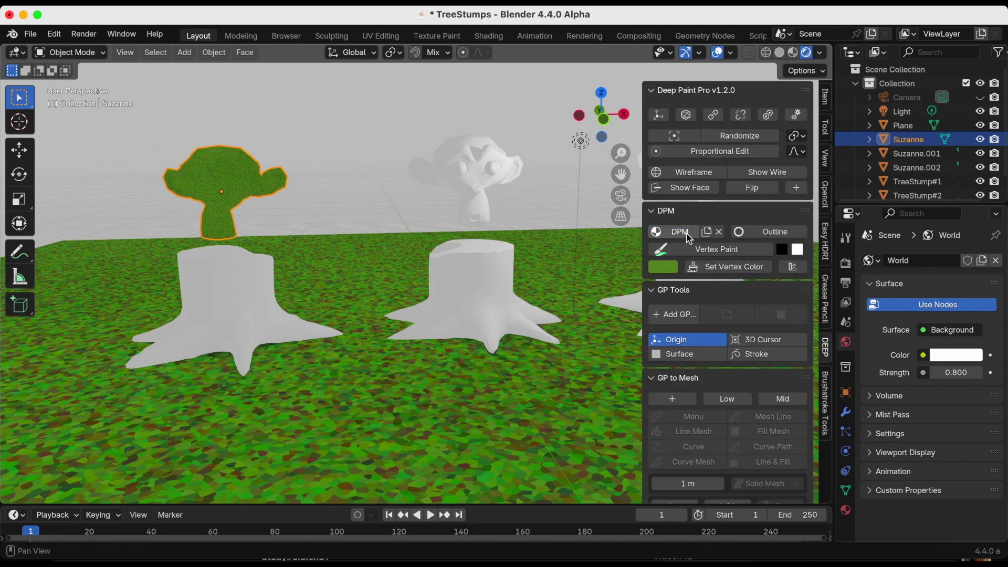
- Choose a medium brown and set it as the vertex color of the selected Suzanne head
{"action": "left_click", "coordinate": [672, 273]}
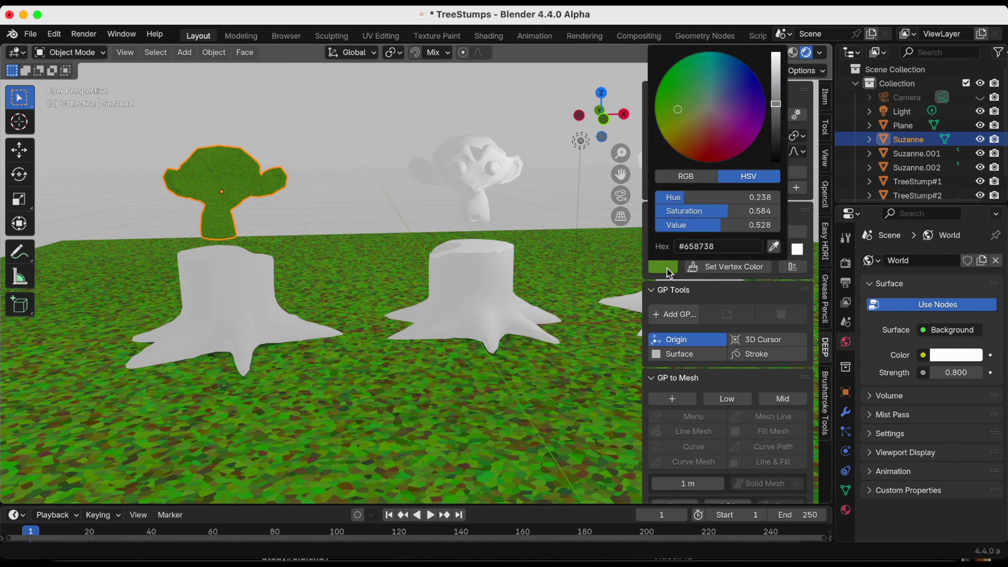
{"action": "left_click", "coordinate": [695, 139]}
{"action": "left_click_drag", "start_coordinate": [696, 139], "coordinate": [694, 132]}
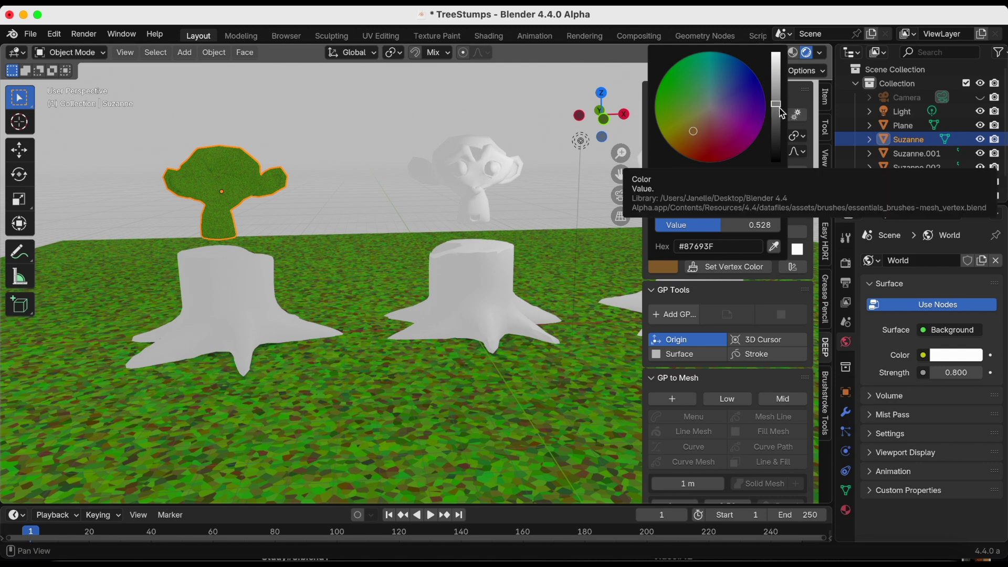
{"action": "left_click_drag", "start_coordinate": [776, 103], "coordinate": [777, 101]}
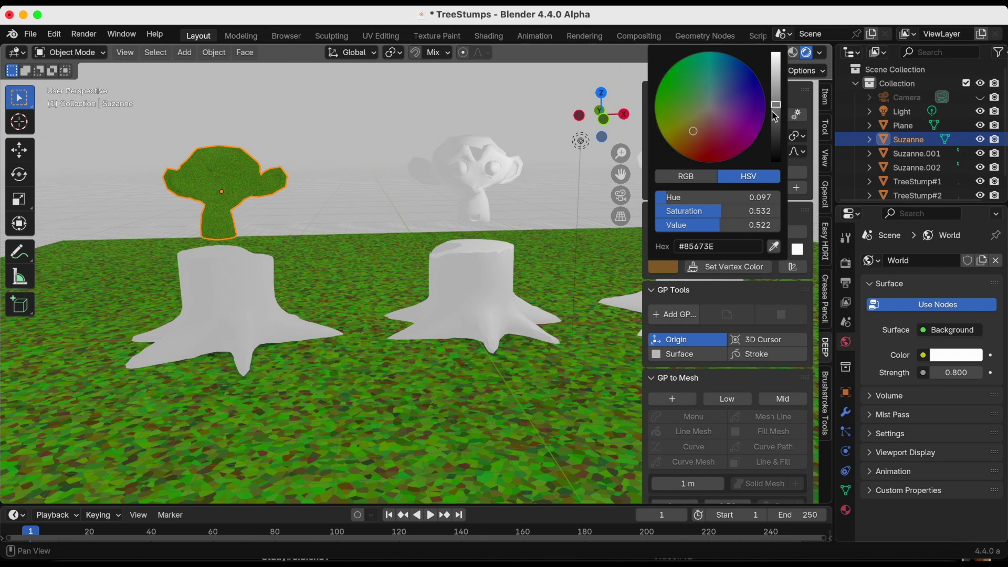
{"action": "left_click", "coordinate": [730, 267]}
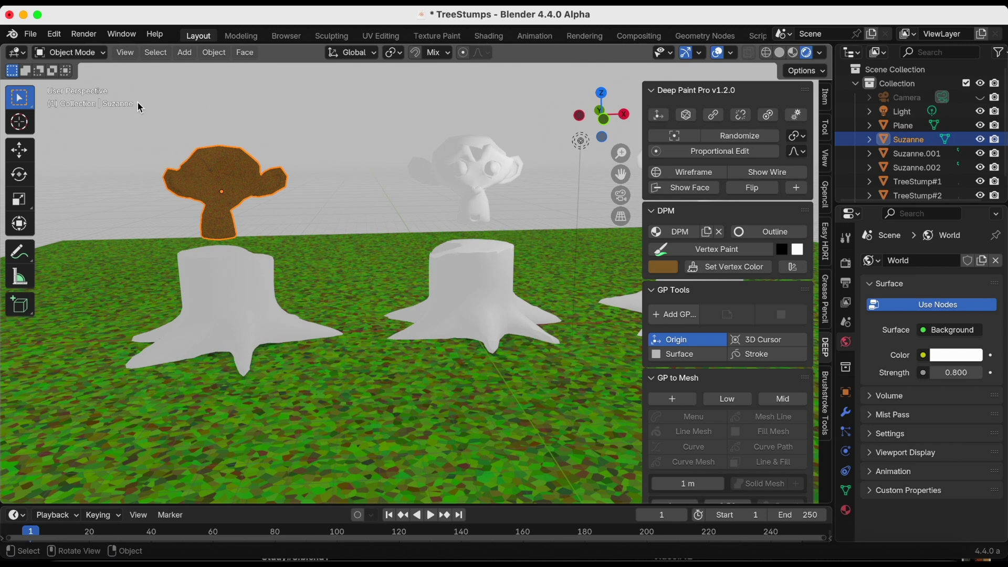
- In Vertex Paint mode, paint over Suzanne with the darker brown #584429 using a 99 px Paint Hard brush
{"action": "left_click", "coordinate": [84, 54]}
{"action": "left_click", "coordinate": [103, 118]}
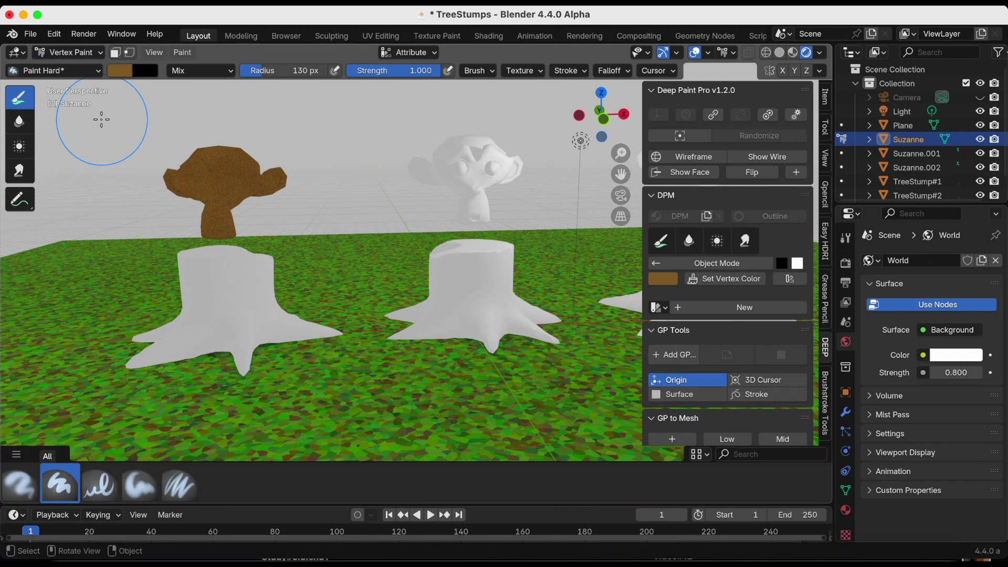
{"action": "left_click_drag", "start_coordinate": [235, 137], "coordinate": [235, 157]}
{"action": "left_click_drag", "start_coordinate": [297, 72], "coordinate": [297, 72]}
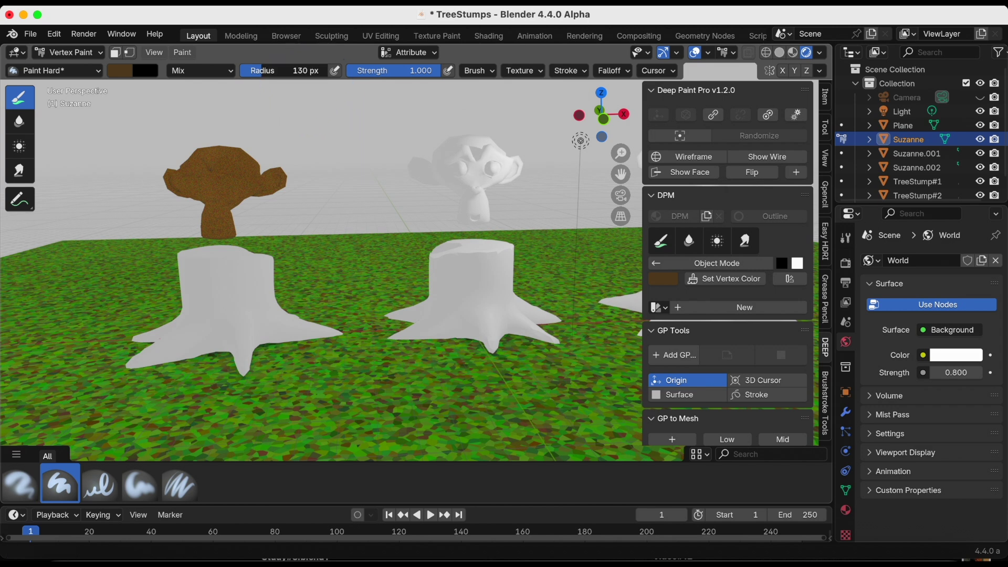
{"action": "mouse_move", "coordinate": [213, 204]}
{"action": "middle_mouse_down"}
{"action": "mouse_move", "coordinate": [226, 211]}
{"action": "mouse_move", "coordinate": [259, 180]}
{"action": "mouse_move", "coordinate": [240, 200]}
{"action": "middle_mouse_up"}
- Set the brush color to dark brown #48320E and paint Suzanne's neck and both ears with it
{"action": "left_click", "coordinate": [123, 72]}
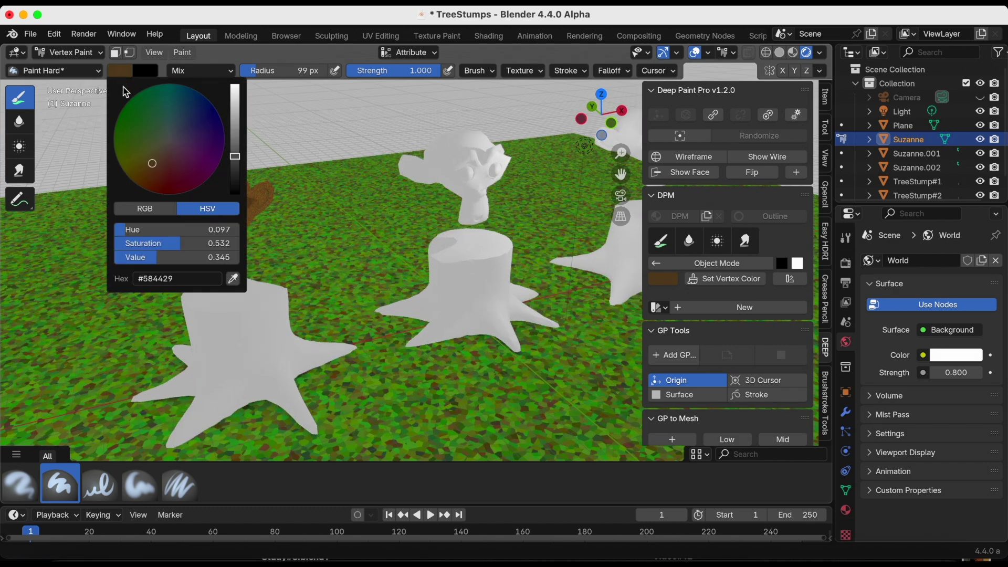
{"action": "left_click", "coordinate": [63, 71]}
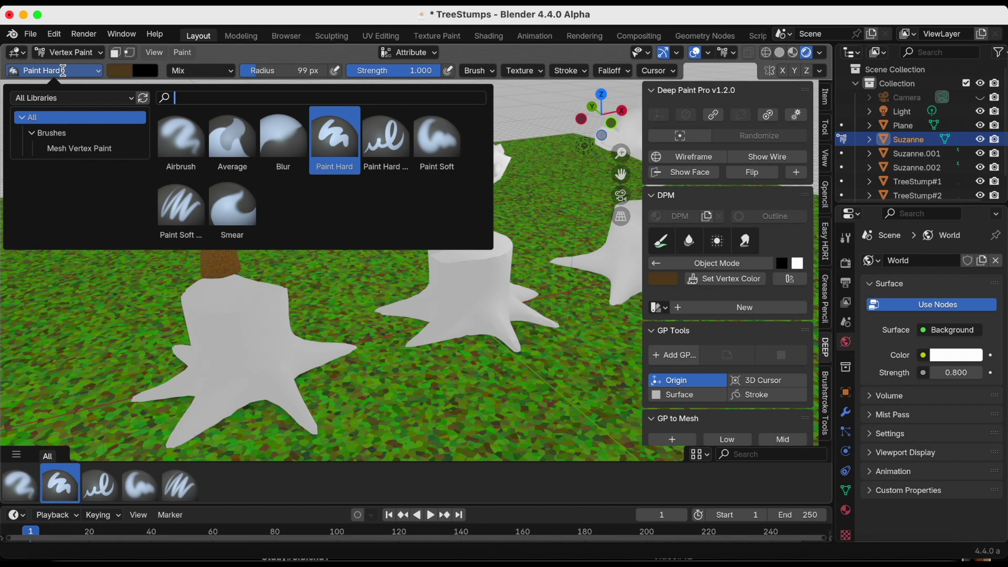
{"action": "left_click", "coordinate": [124, 71]}
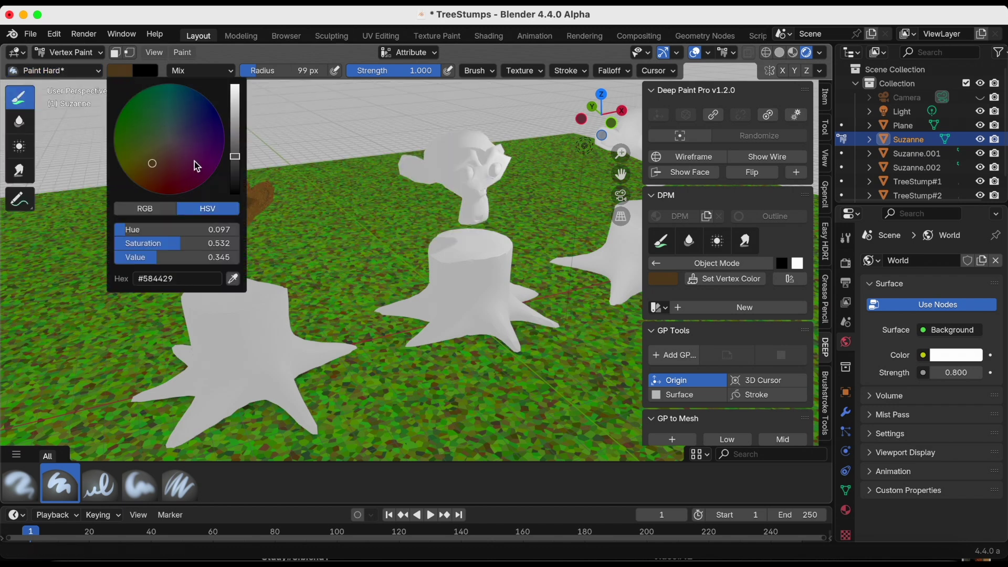
{"action": "left_click", "coordinate": [143, 175]}
{"action": "left_click_drag", "start_coordinate": [235, 158], "coordinate": [234, 163]}
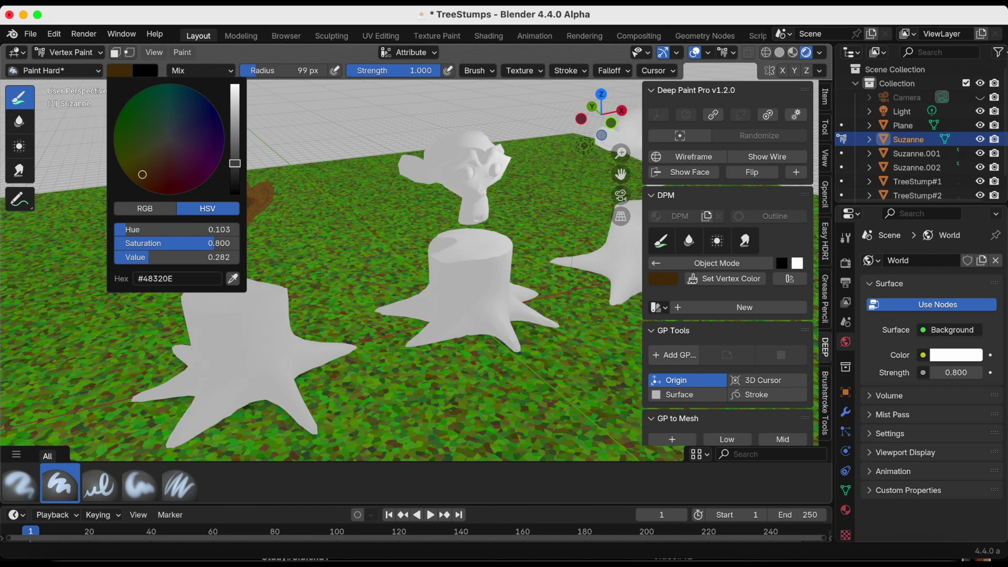
{"action": "middle_click_drag", "start_coordinate": [331, 191], "coordinate": [315, 167]}
{"action": "left_click", "coordinate": [214, 223]}
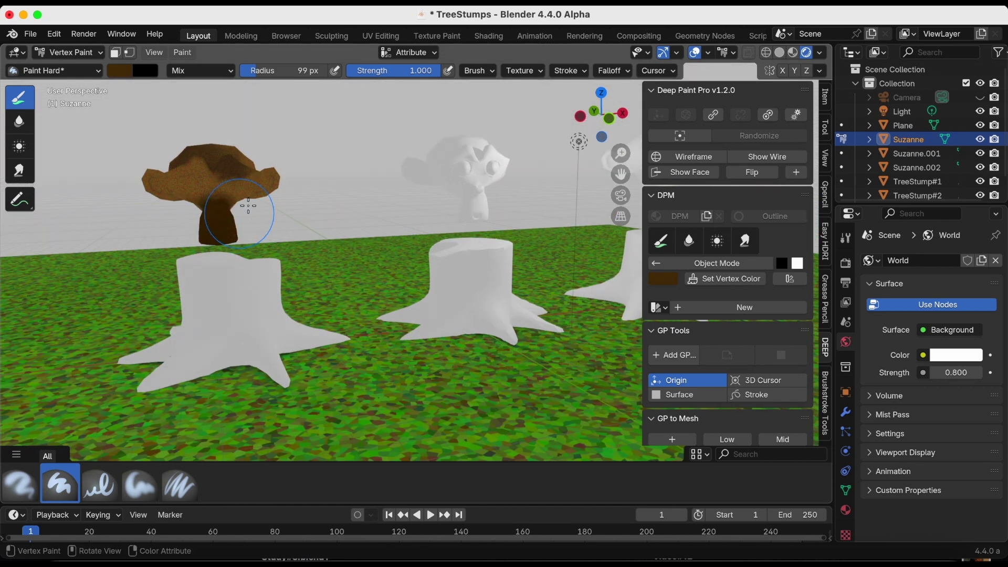
{"action": "mouse_move", "coordinate": [282, 189]}
{"action": "left_mouse_down"}
{"action": "mouse_move", "coordinate": [265, 169]}
{"action": "mouse_move", "coordinate": [153, 169]}
{"action": "mouse_move", "coordinate": [149, 157]}
{"action": "left_mouse_up"}
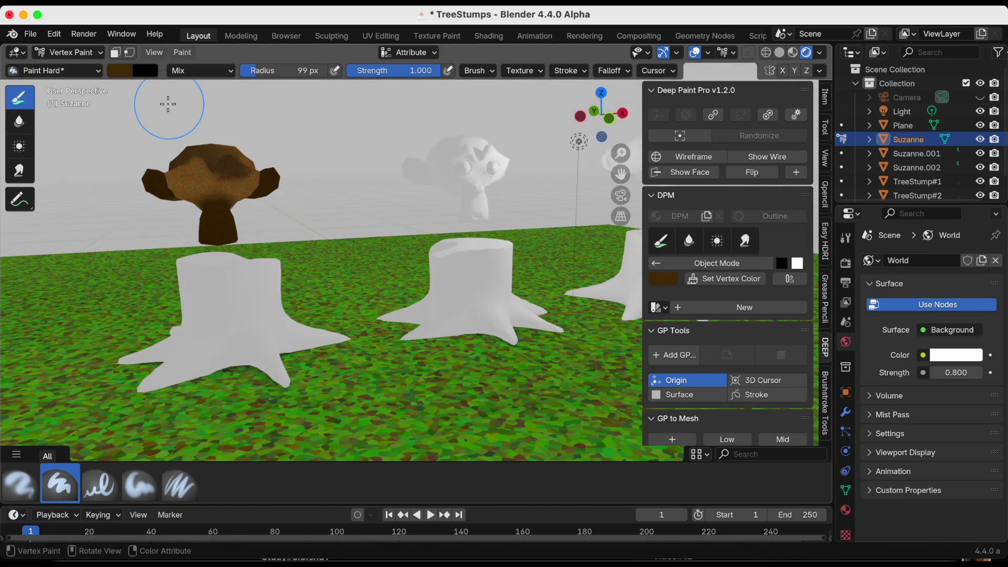
- Paint Suzanne's face and head with a brighter orange-brown and return to Object Mode
{"action": "left_click", "coordinate": [121, 72]}
{"action": "left_click_drag", "start_coordinate": [224, 165], "coordinate": [241, 146]}
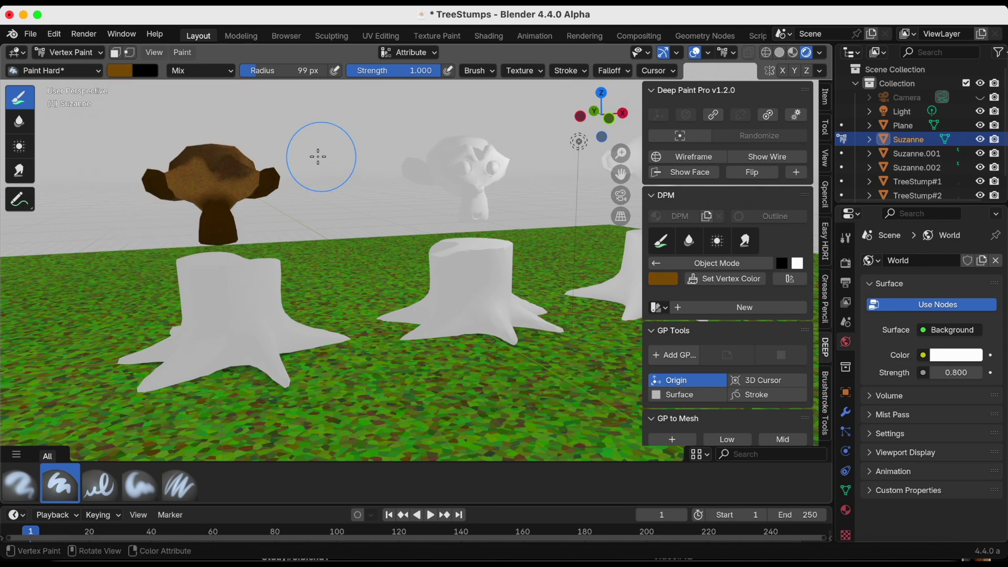
{"action": "mouse_move", "coordinate": [201, 181]}
{"action": "left_mouse_down"}
{"action": "mouse_move", "coordinate": [231, 186]}
{"action": "mouse_move", "coordinate": [217, 215]}
{"action": "left_mouse_up"}
{"action": "middle_click_drag", "start_coordinate": [217, 216], "coordinate": [257, 247]}
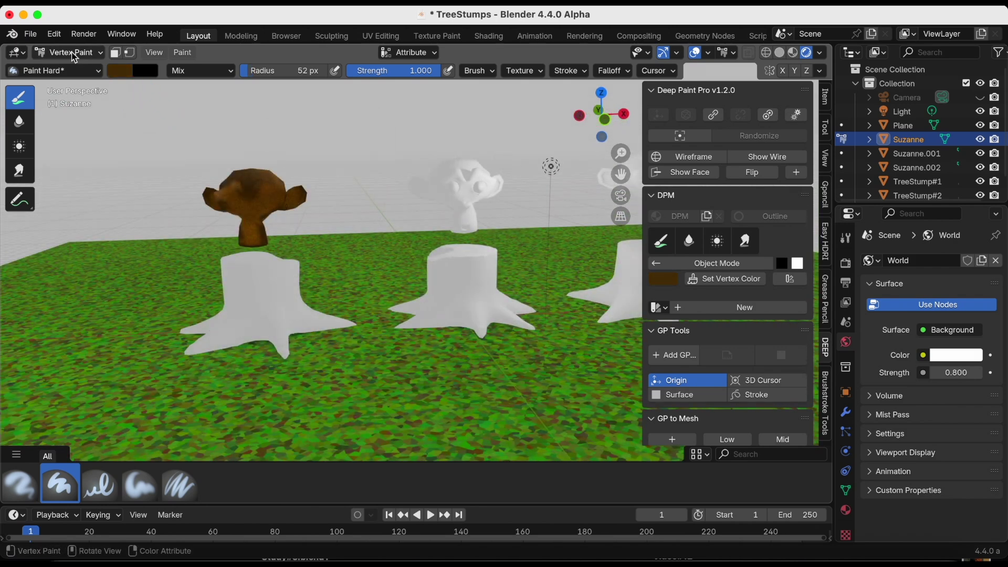
{"action": "left_click", "coordinate": [68, 52]}
{"action": "left_click", "coordinate": [85, 67]}
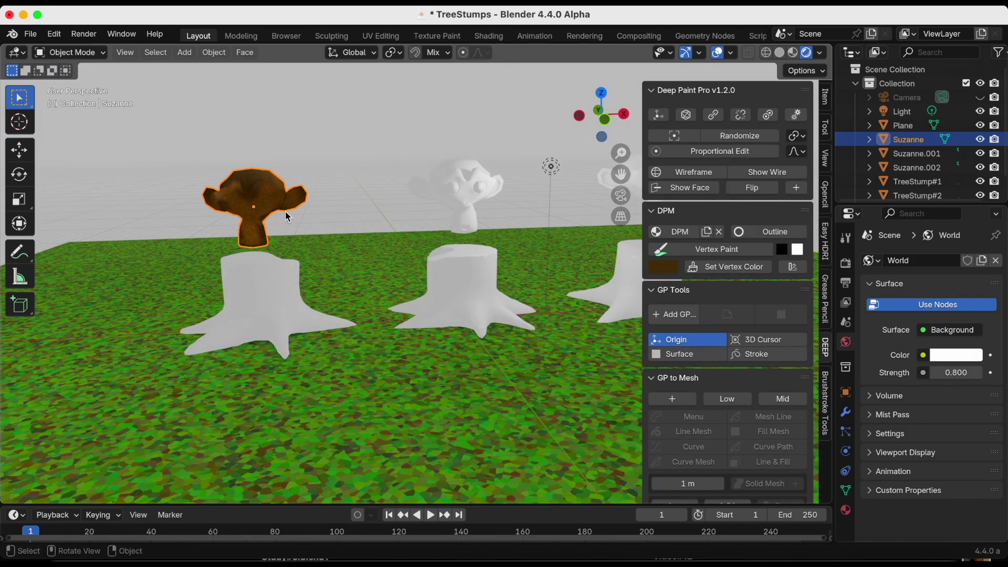
- Apply the DPM material to the tree stump under the brown Suzanne and switch that stump to Vertex Paint mode
{"action": "left_click", "coordinate": [269, 269]}
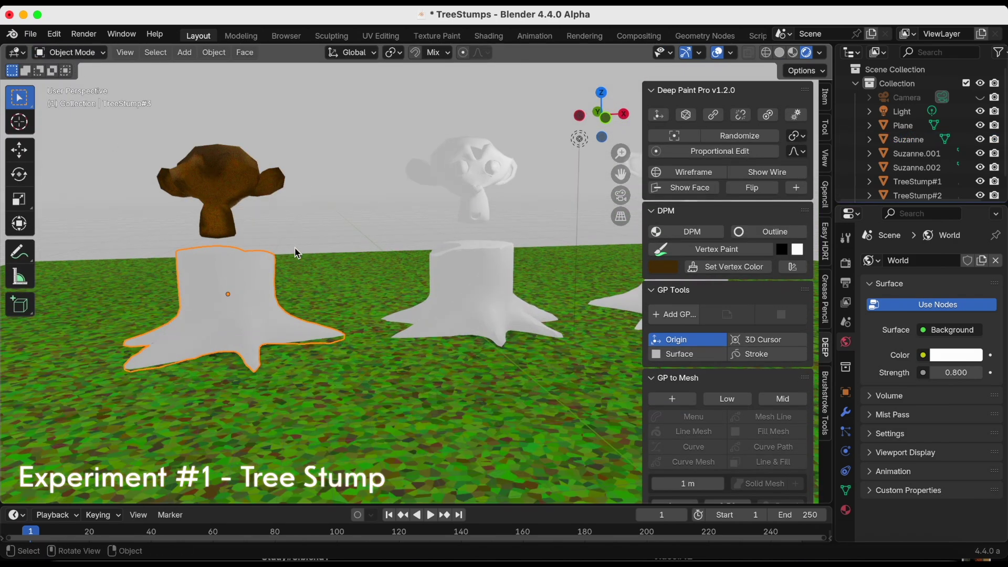
{"action": "left_click", "coordinate": [698, 237]}
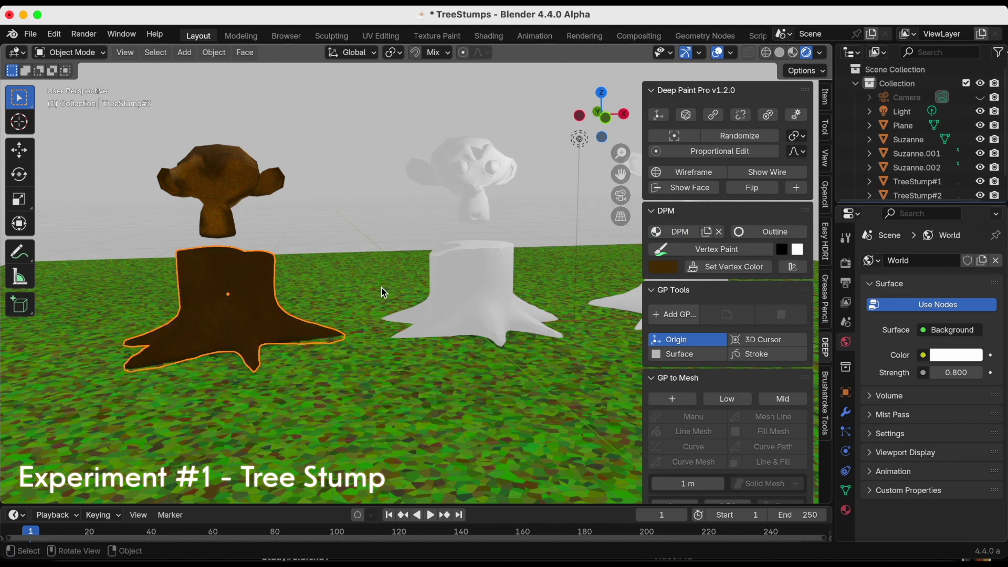
{"action": "left_click", "coordinate": [86, 52]}
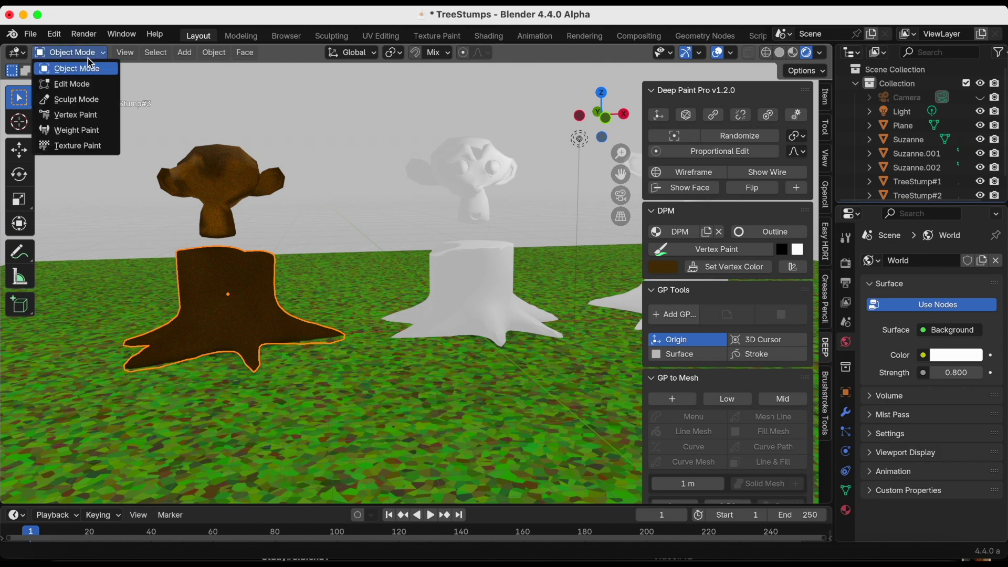
{"action": "left_click", "coordinate": [96, 113]}
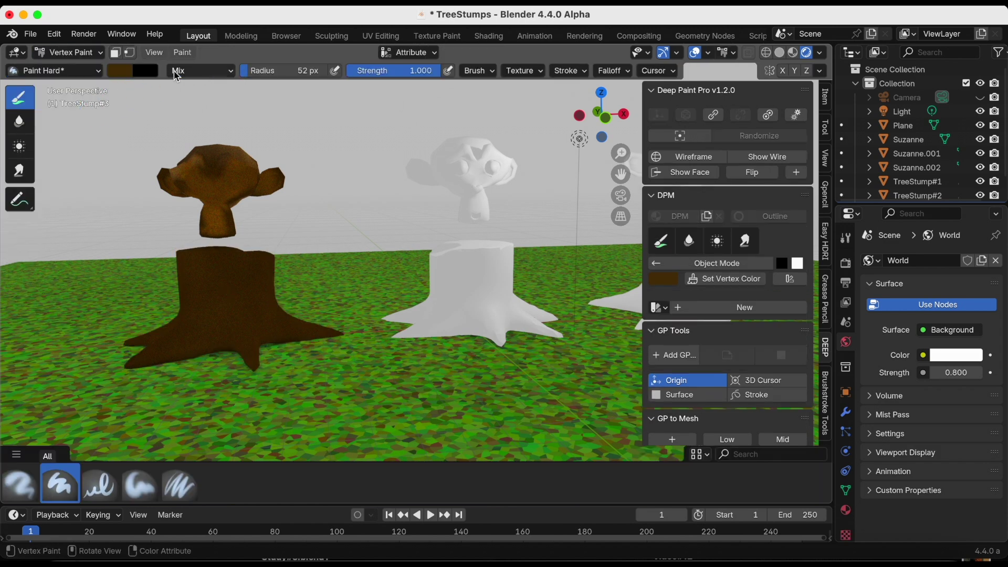
- Choose a darker brown, set the brush radius to 83 px, and paint the stump's base and roots
{"action": "left_click", "coordinate": [119, 72]}
{"action": "left_click_drag", "start_coordinate": [238, 163], "coordinate": [238, 167]}
{"action": "left_click_drag", "start_coordinate": [257, 74], "coordinate": [268, 74]}
{"action": "mouse_move", "coordinate": [254, 338]}
{"action": "middle_mouse_down"}
{"action": "mouse_move", "coordinate": [213, 345]}
{"action": "mouse_move", "coordinate": [266, 331]}
{"action": "middle_mouse_up"}
{"action": "middle_click_drag", "start_coordinate": [265, 367], "coordinate": [297, 350]}
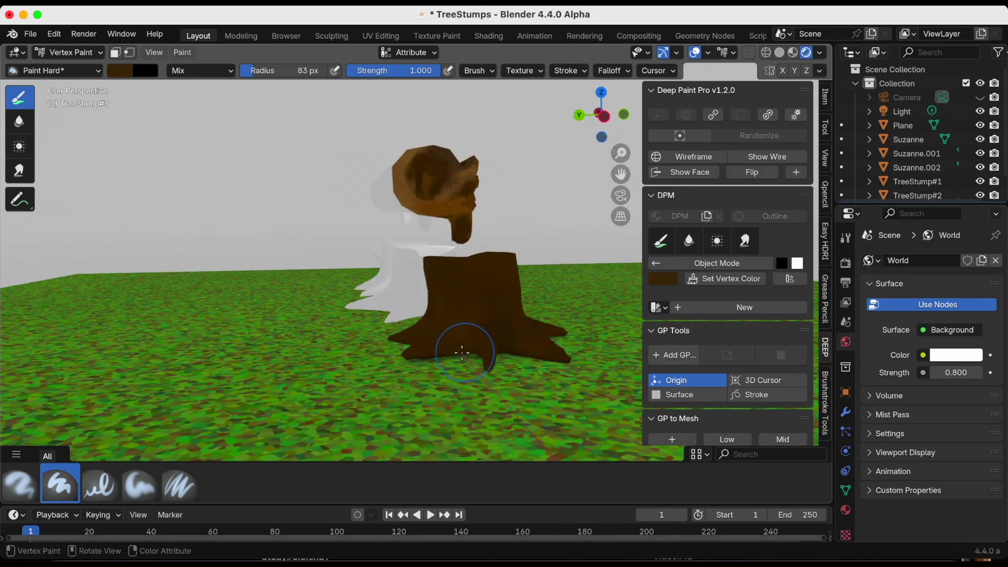
{"action": "middle_click_drag", "start_coordinate": [473, 339], "coordinate": [307, 361]}
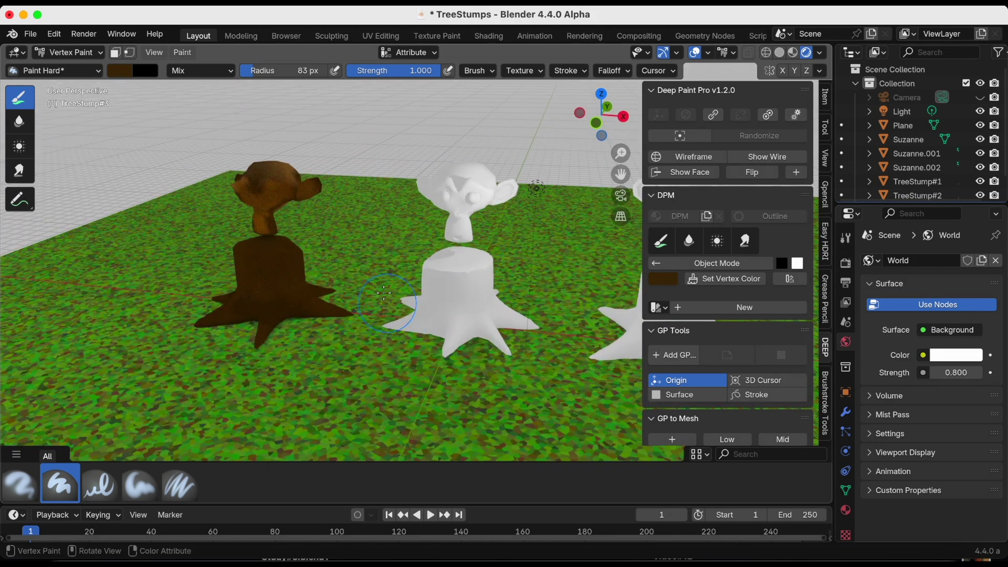
- Shade the stump from the other sides with the dark brown brush and save the file
{"action": "scroll", "coordinate": [351, 288], "scroll_direction": "up", "scroll_amount": 4}
{"action": "scroll", "coordinate": [477, 229], "scroll_direction": "up", "scroll_amount": 2}
{"action": "middle_click_drag", "start_coordinate": [462, 236], "coordinate": [443, 254]}
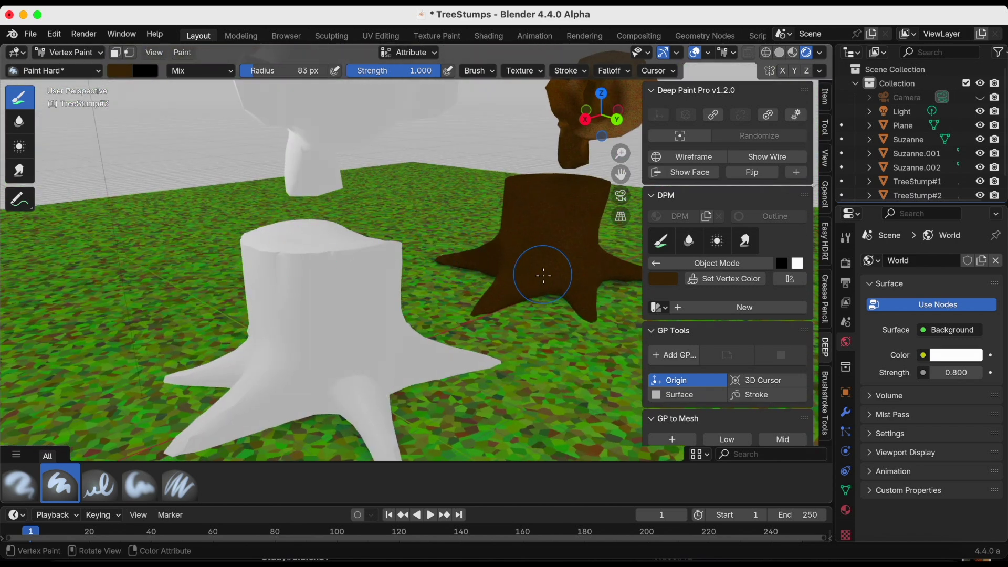
{"action": "mouse_move", "coordinate": [515, 247]}
{"action": "middle_mouse_down"}
{"action": "mouse_move", "coordinate": [591, 256]}
{"action": "mouse_move", "coordinate": [416, 293]}
{"action": "mouse_move", "coordinate": [556, 295]}
{"action": "mouse_move", "coordinate": [286, 282]}
{"action": "middle_mouse_up"}
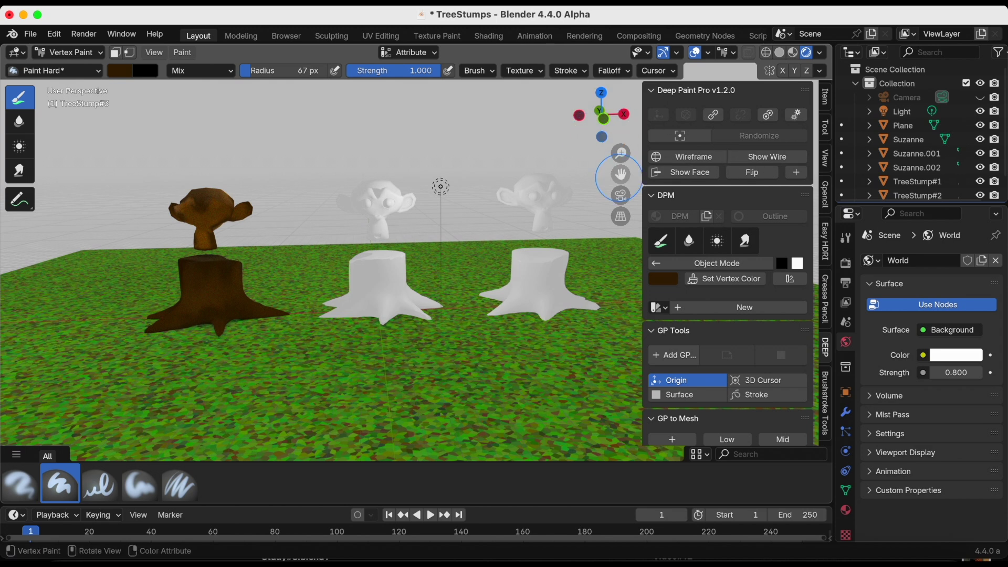
{"action": "left_click_drag", "start_coordinate": [621, 176], "coordinate": [593, 187]}
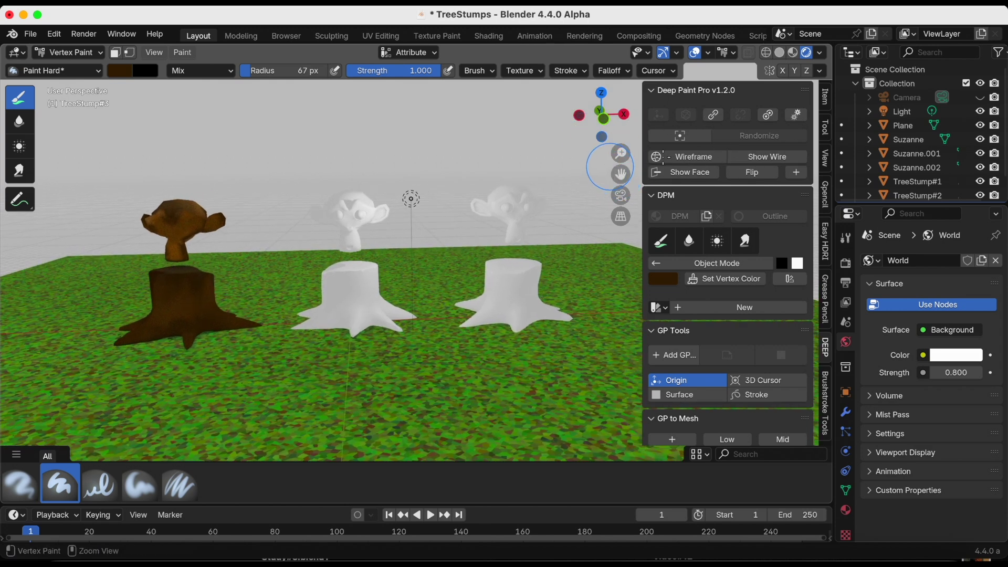
{"action": "key", "text": "super+s"}
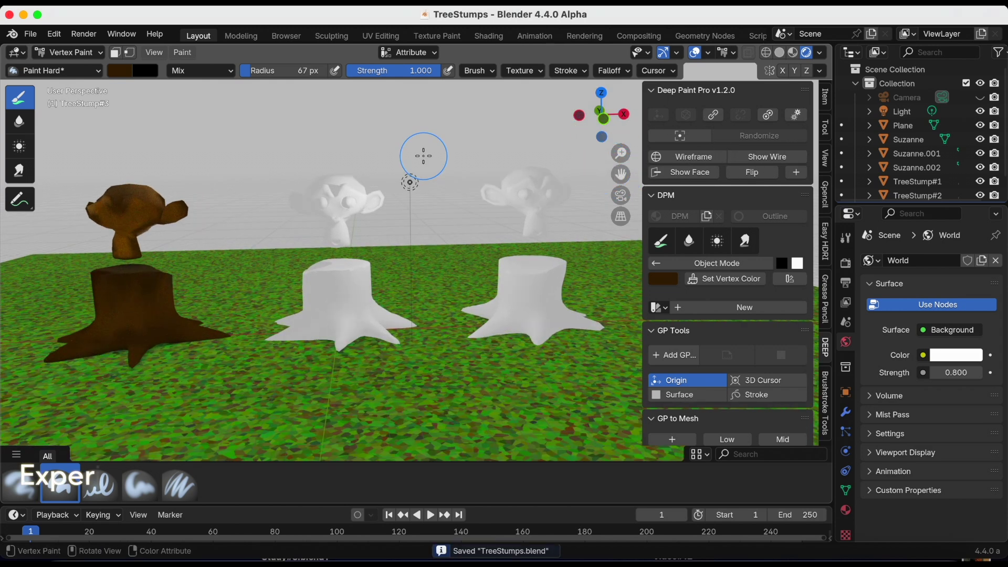
- Return to Object Mode, select the middle Suzanne head, and save the file
{"action": "left_click", "coordinate": [63, 57]}
{"action": "left_click", "coordinate": [73, 68]}
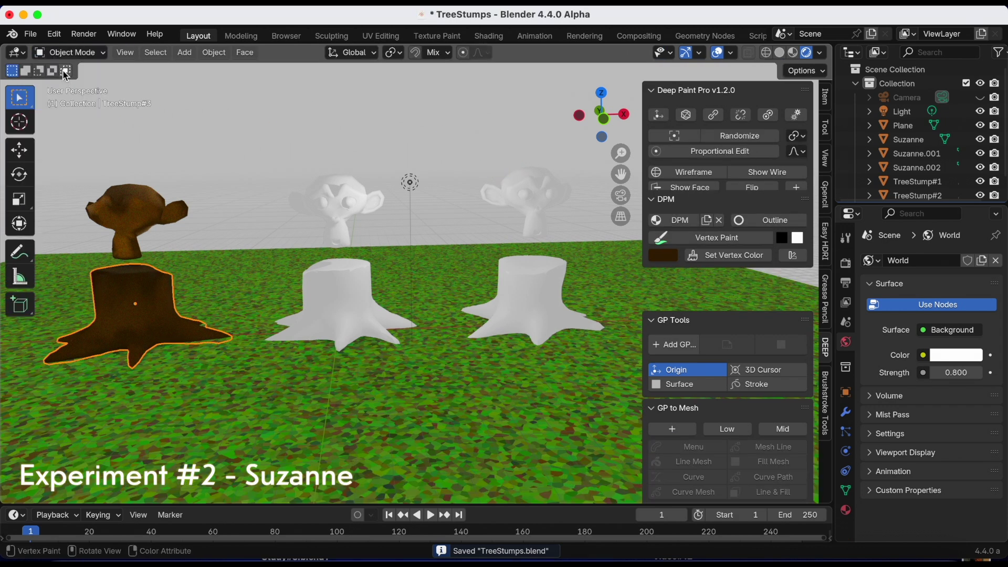
{"action": "left_click", "coordinate": [335, 208]}
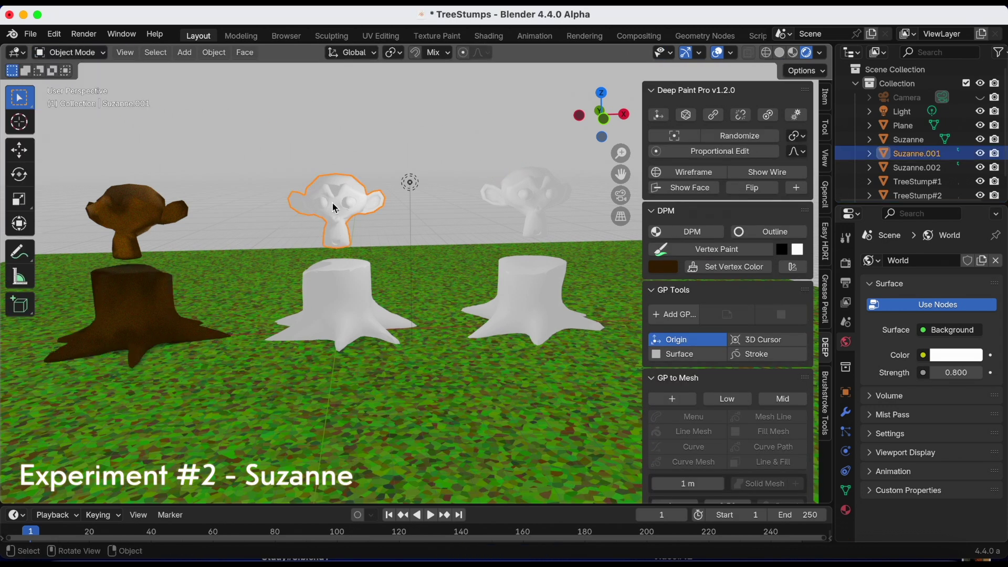
{"action": "middle_click_drag", "start_coordinate": [344, 204], "coordinate": [345, 232], "text": "ctrl"}
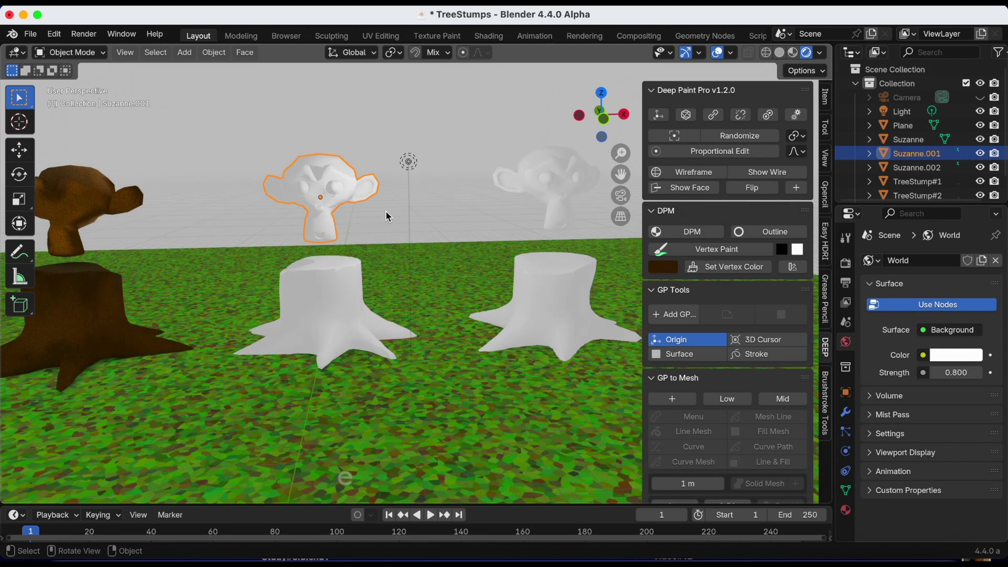
{"action": "key", "text": "super+s"}
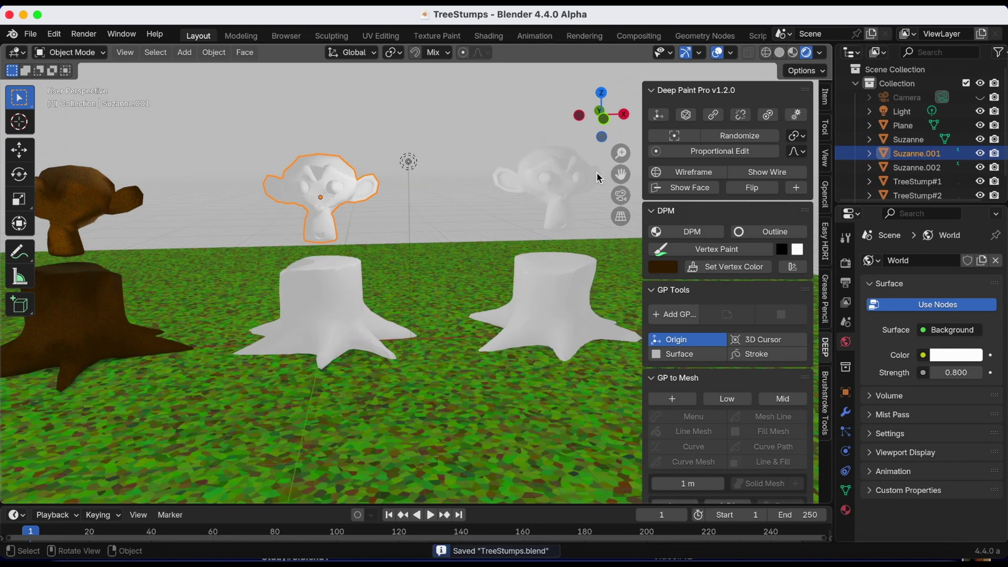
{"action": "left_click_drag", "start_coordinate": [622, 173], "coordinate": [650, 190]}
{"action": "scroll", "coordinate": [385, 220], "scroll_direction": "up", "scroll_amount": 2}
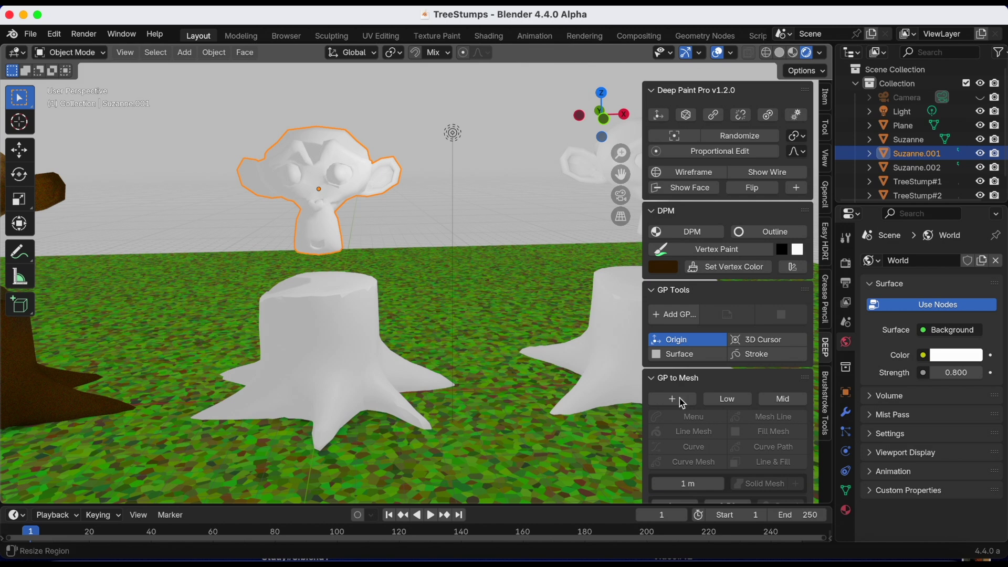
- Set the Grease Pencil stroke placement to Surface and bring up the Deep Paint texture tools
{"action": "left_click", "coordinate": [696, 354]}
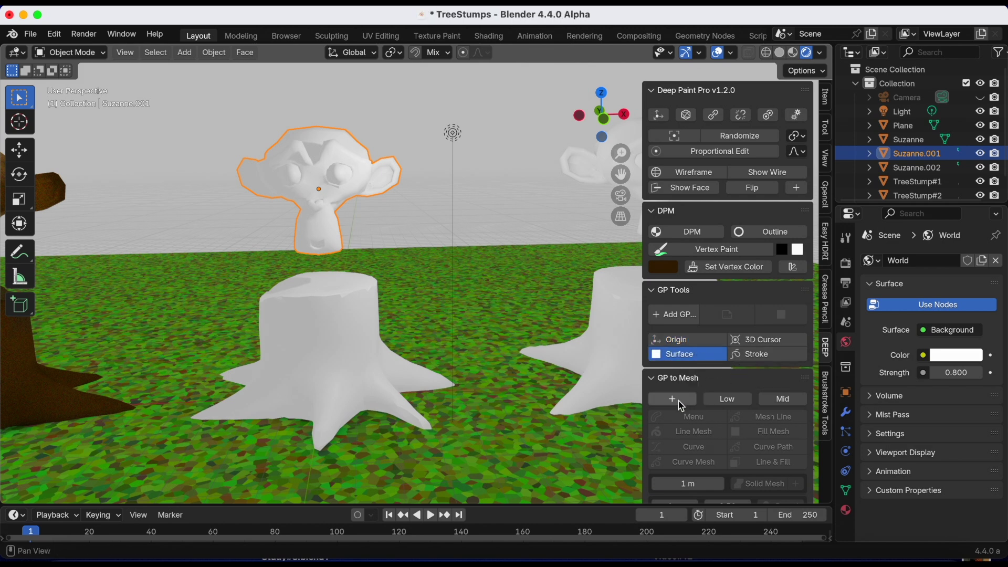
{"action": "scroll", "coordinate": [698, 383], "scroll_direction": "down", "scroll_amount": 10}
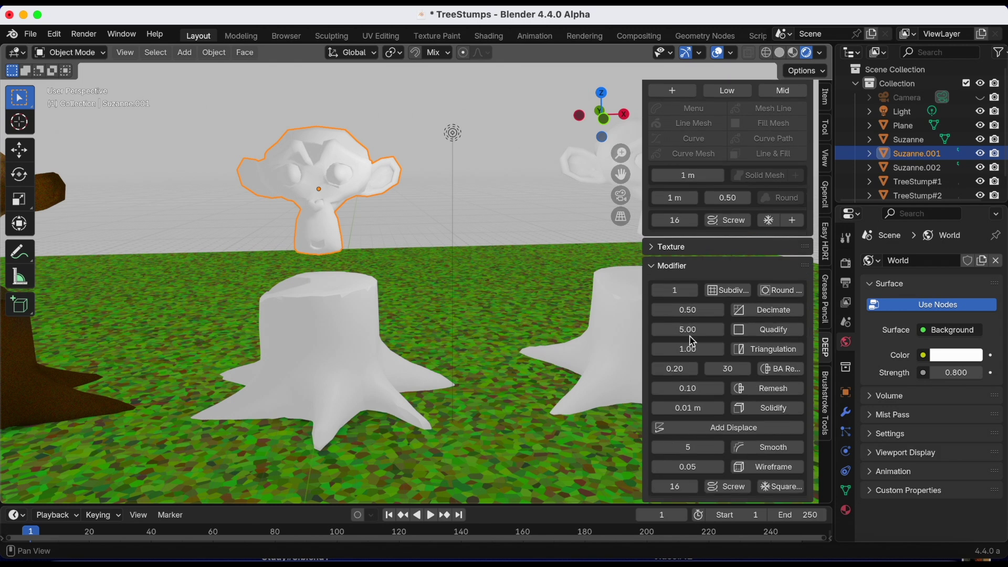
{"action": "left_click", "coordinate": [660, 269]}
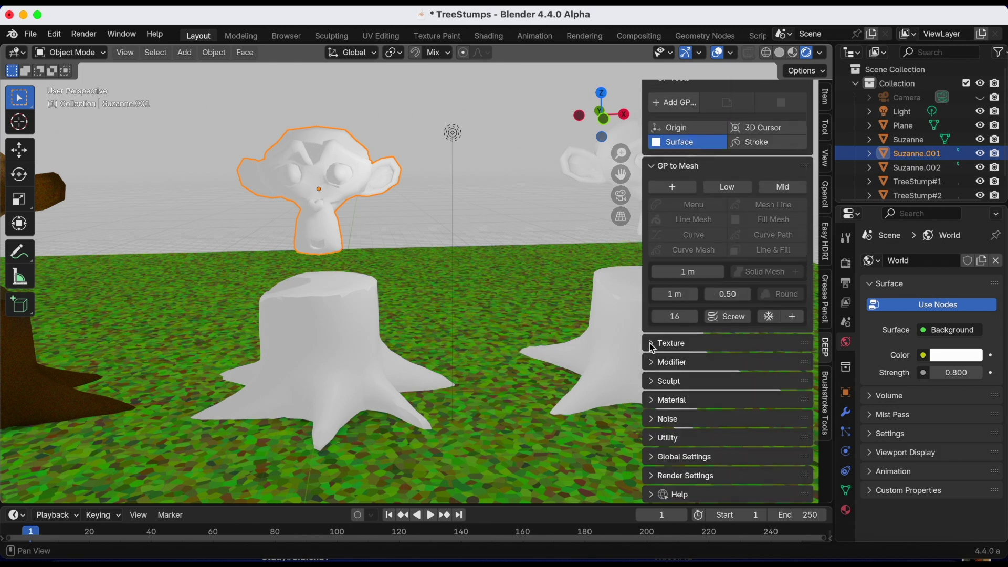
{"action": "left_click", "coordinate": [653, 348]}
{"action": "scroll", "coordinate": [711, 344], "scroll_direction": "down", "scroll_amount": 4}
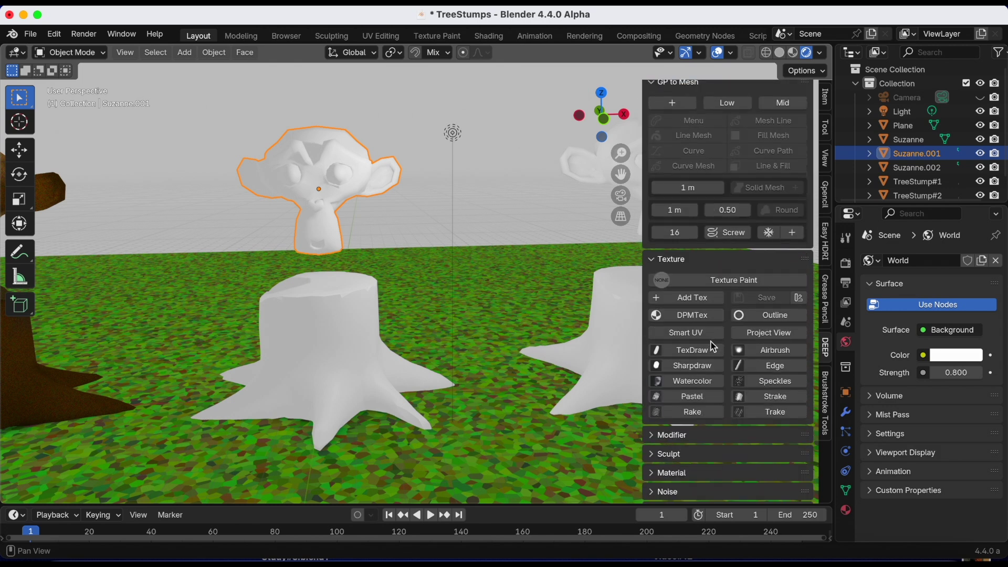
- Try a 1024 px Base texture paint slot with the DPMTex material on the middle Suzanne and inspect its shader nodes
{"action": "left_click", "coordinate": [698, 298]}
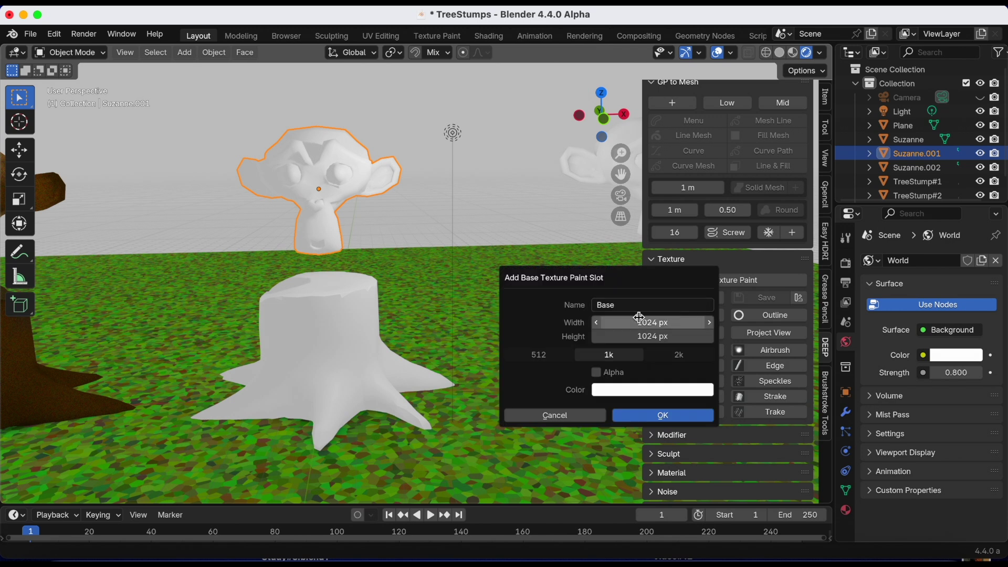
{"action": "left_click", "coordinate": [653, 422]}
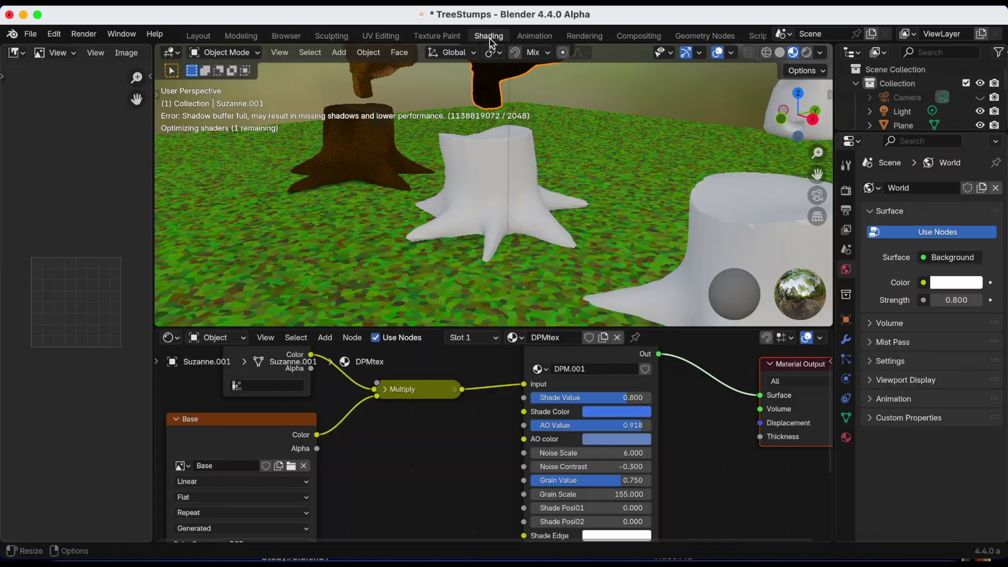
{"action": "left_click", "coordinate": [490, 38]}
{"action": "scroll", "coordinate": [430, 438], "scroll_direction": "down", "scroll_amount": 3}
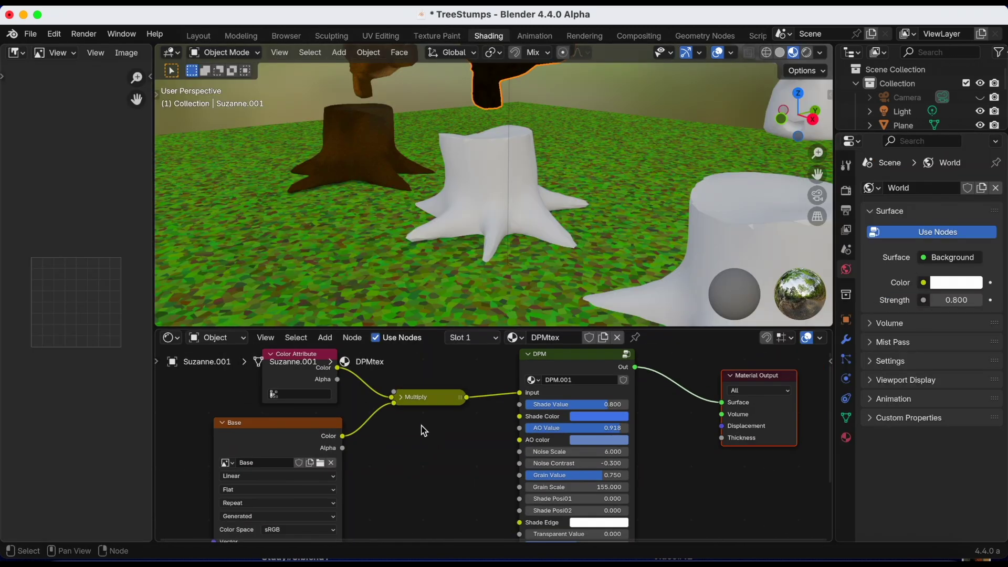
{"action": "scroll", "coordinate": [423, 429], "scroll_direction": "down", "scroll_amount": 2}
{"action": "scroll", "coordinate": [386, 216], "scroll_direction": "down", "scroll_amount": 3}
{"action": "middle_click_drag", "start_coordinate": [386, 216], "coordinate": [468, 206]}
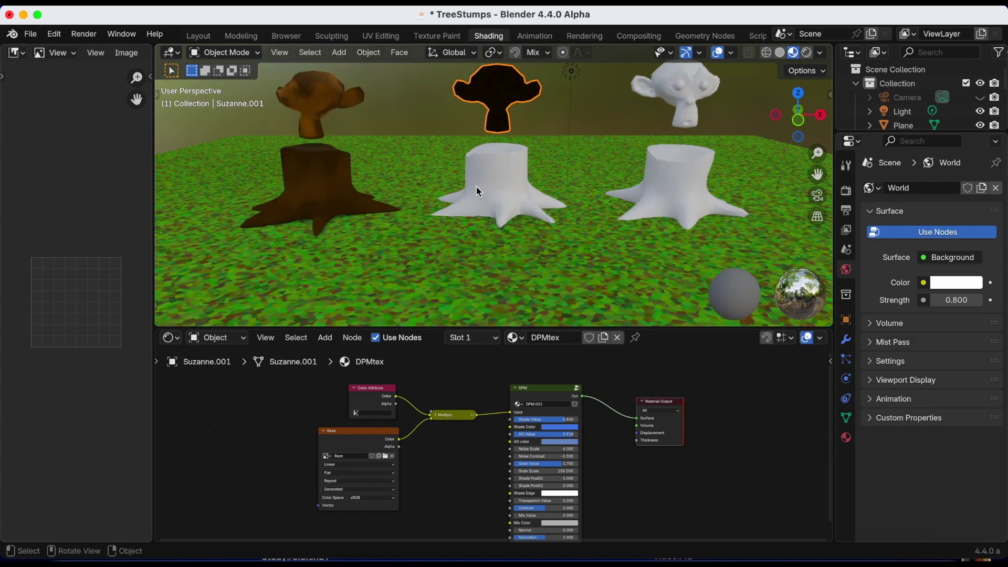
- Display the Shading workspace's 3D view in Rendered mode and return to the Layout workspace
{"action": "left_click", "coordinate": [807, 53]}
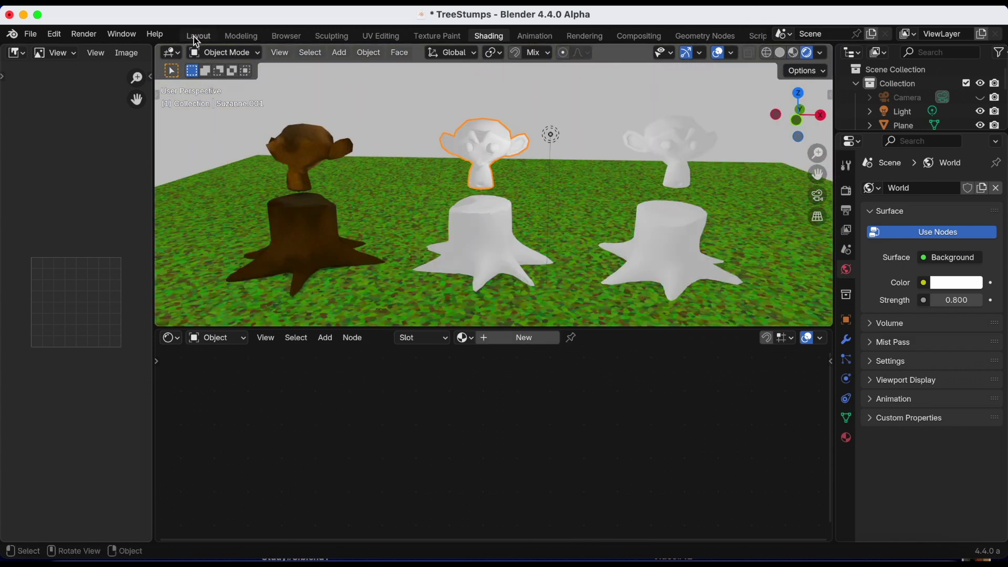
{"action": "left_click", "coordinate": [197, 38]}
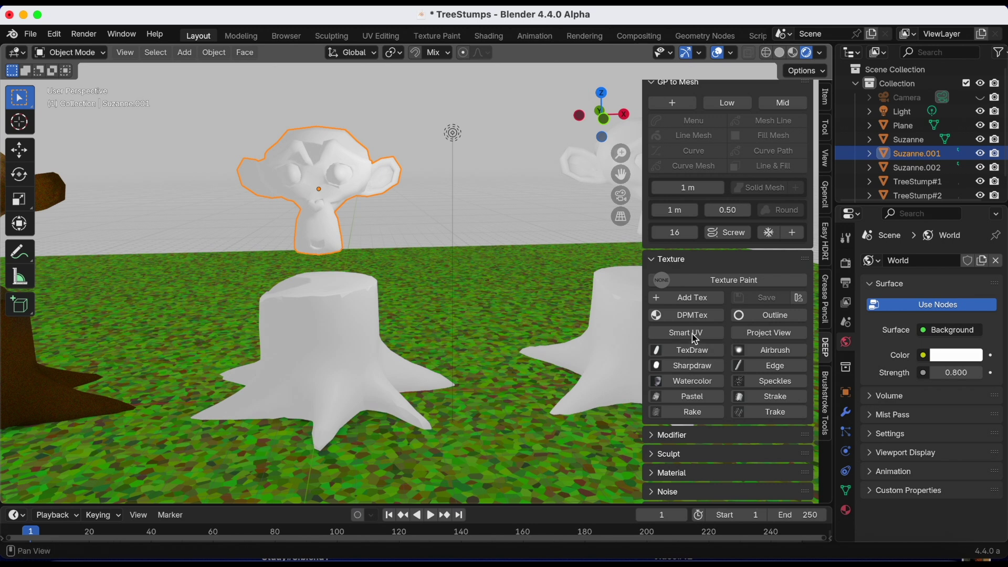
- Create a new material for the middle Suzanne and name it DPM2
{"action": "left_click", "coordinate": [846, 490]}
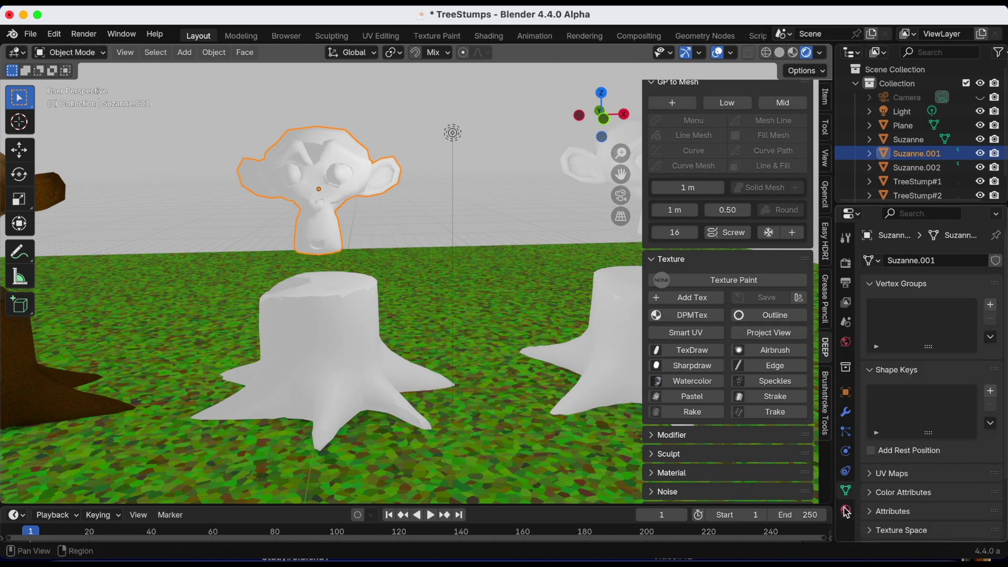
{"action": "left_click", "coordinate": [846, 510]}
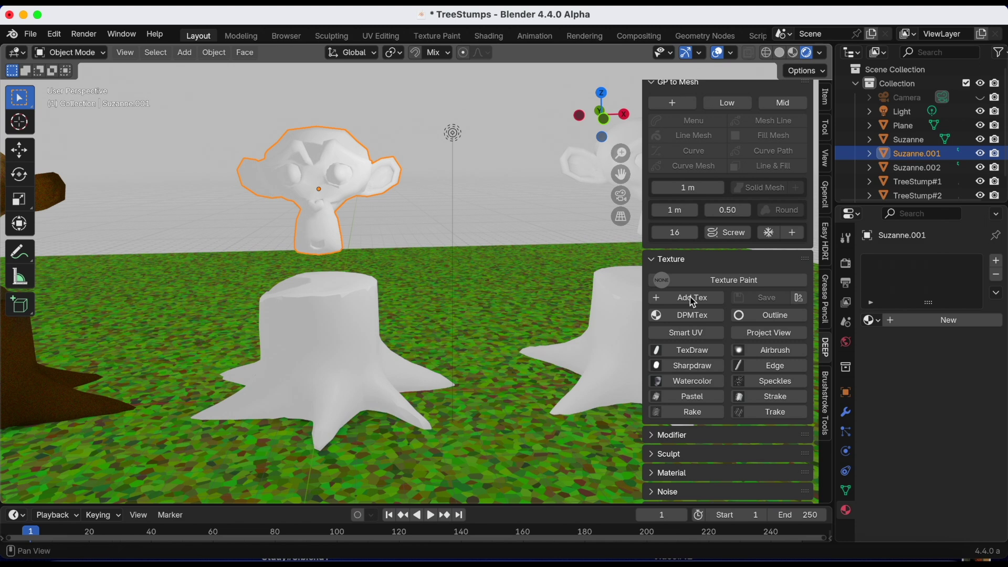
{"action": "left_click", "coordinate": [879, 322]}
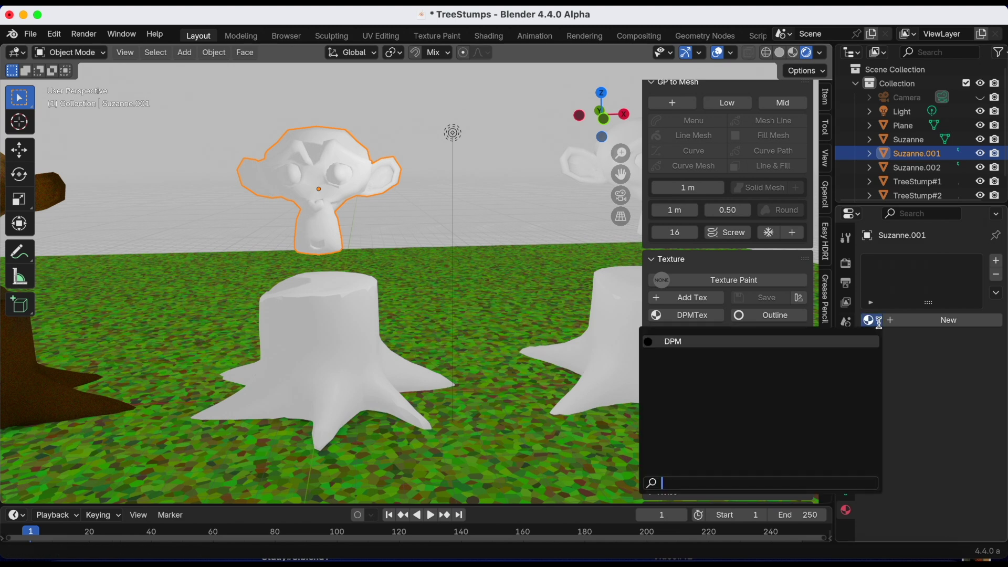
{"action": "left_click", "coordinate": [901, 321]}
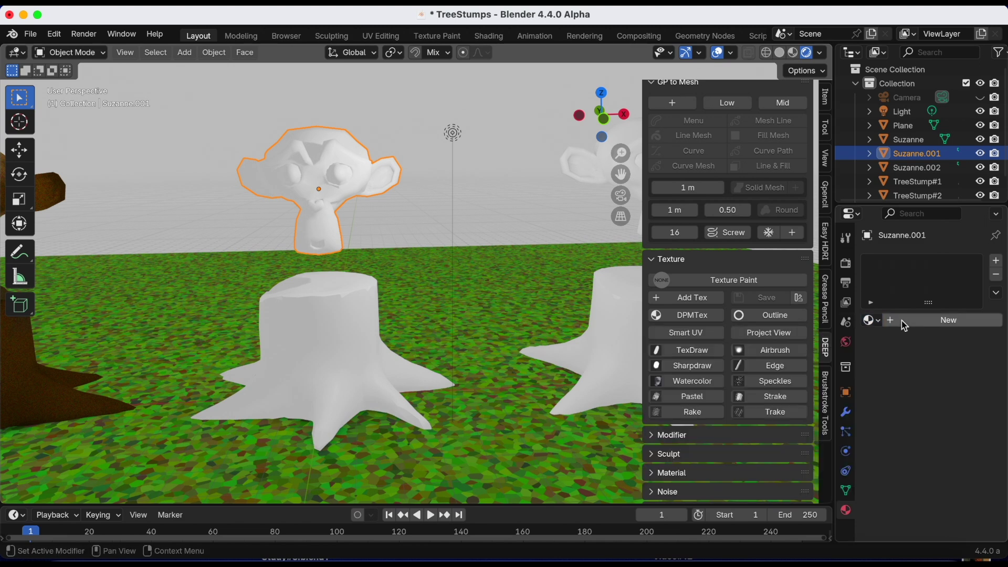
{"action": "left_click", "coordinate": [896, 324]}
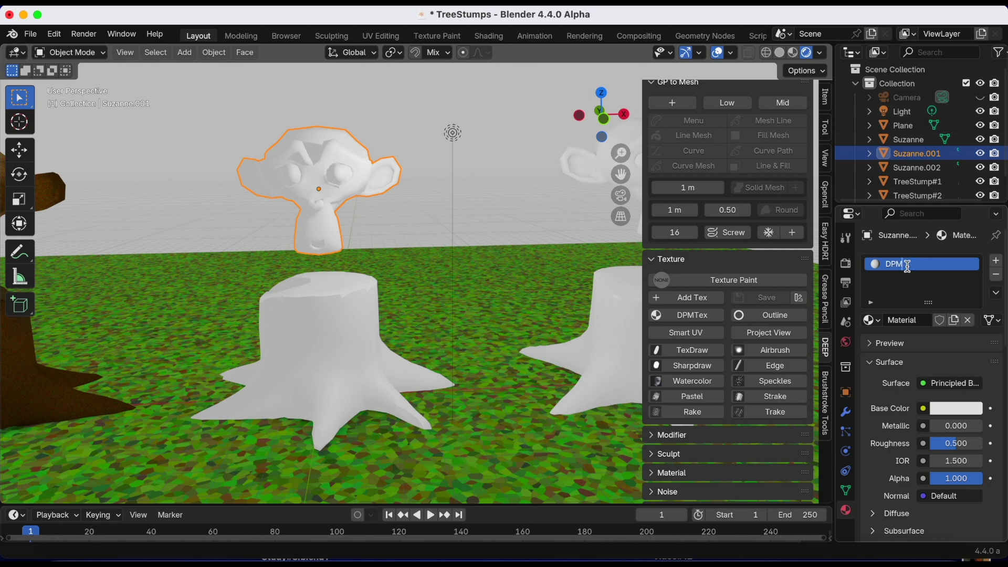
{"action": "key", "text": "Return"}
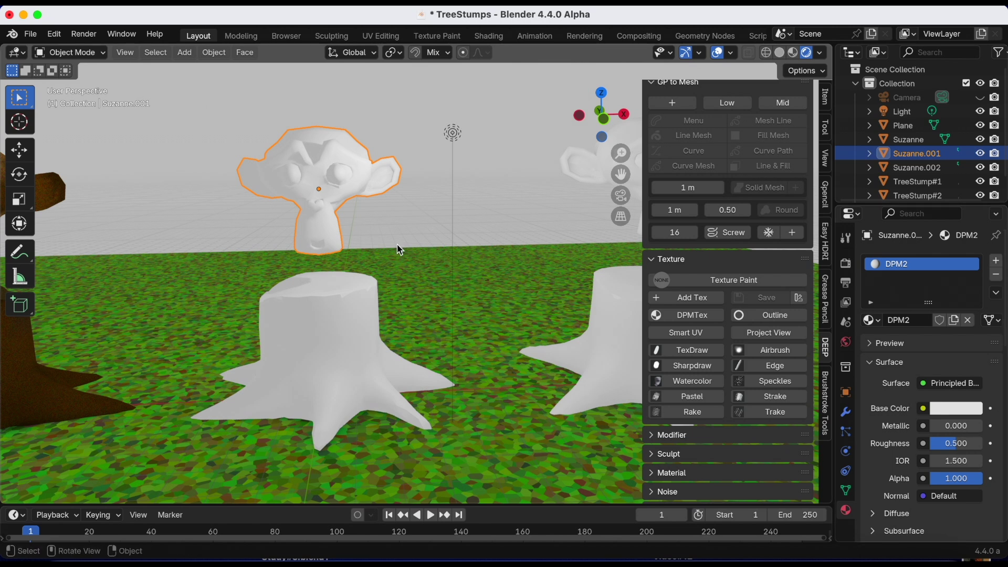
- Add a white 1024 × 1024 px Base texture paint slot to DPM2 and show its nodes in the Shading workspace
{"action": "left_click", "coordinate": [692, 300]}
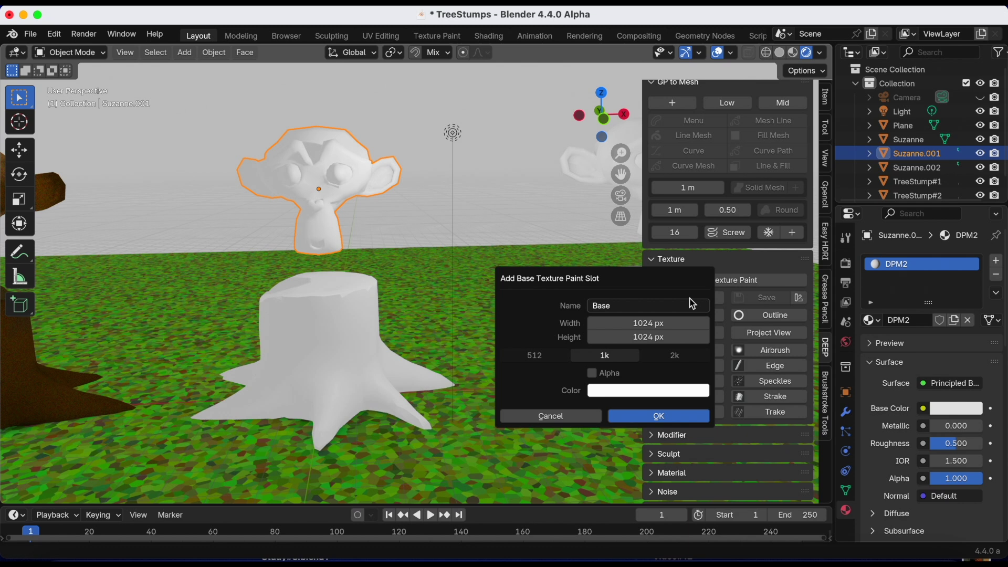
{"action": "left_click", "coordinate": [654, 416]}
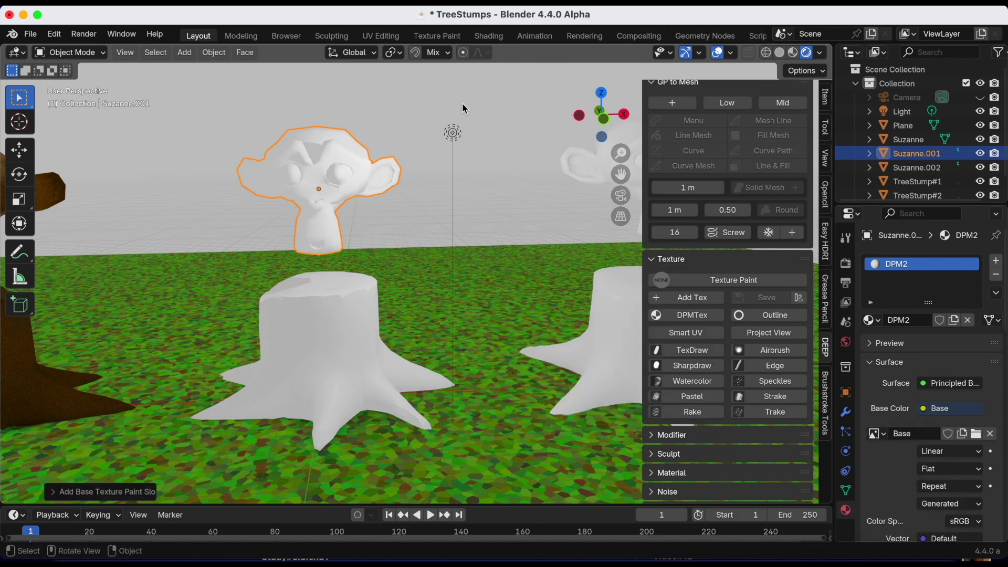
{"action": "left_click", "coordinate": [489, 37]}
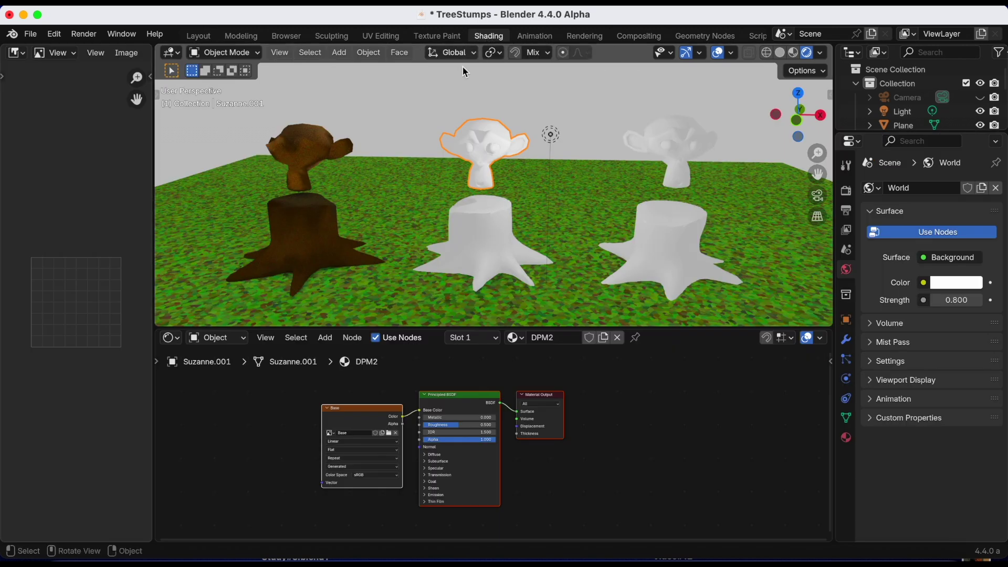
{"action": "scroll", "coordinate": [606, 464], "scroll_direction": "up", "scroll_amount": 1}
{"action": "scroll", "coordinate": [413, 457], "scroll_direction": "up", "scroll_amount": 2}
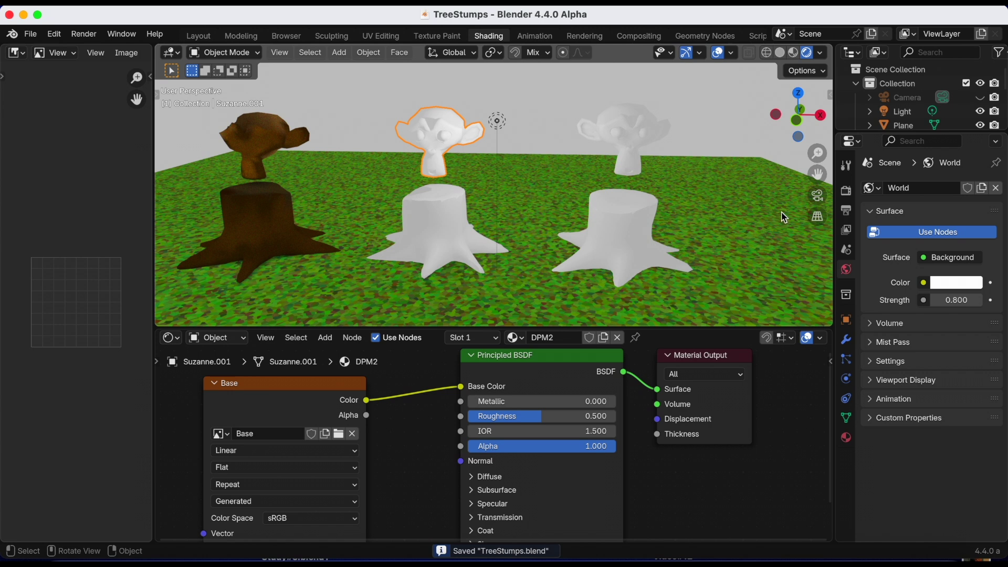
- Show the Deep Paint Pro texture tools and apply DPMTex to the middle Suzanne
{"action": "key", "text": "n"}
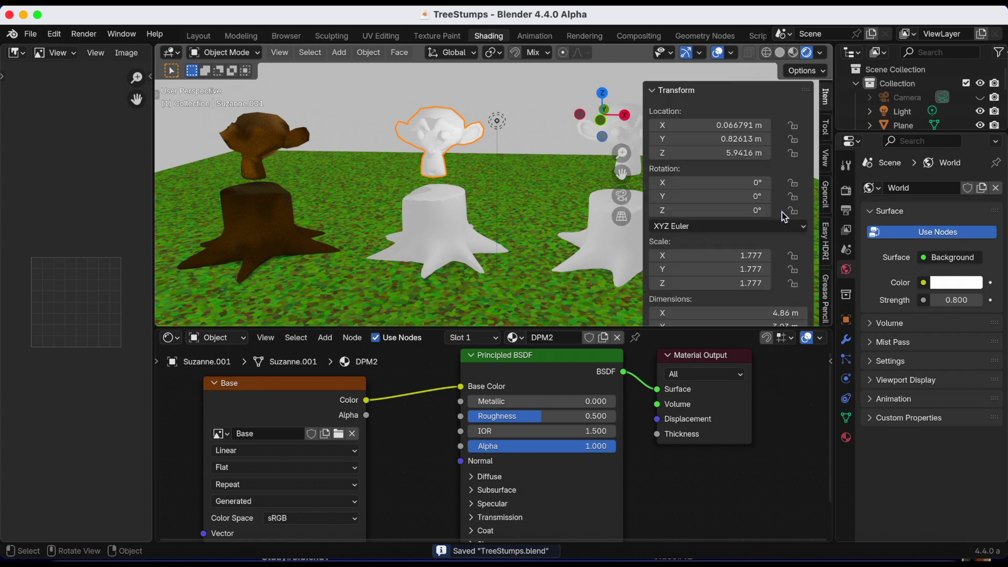
{"action": "scroll", "coordinate": [827, 242], "scroll_direction": "down", "scroll_amount": 5}
{"action": "left_click", "coordinate": [828, 241]}
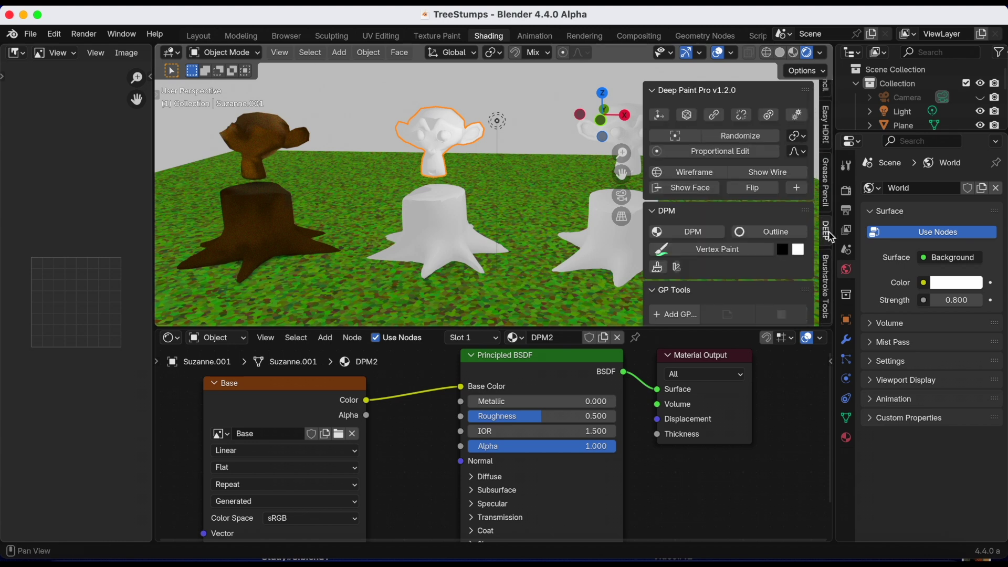
{"action": "scroll", "coordinate": [764, 245], "scroll_direction": "down", "scroll_amount": 10}
{"action": "scroll", "coordinate": [768, 257], "scroll_direction": "down", "scroll_amount": 4}
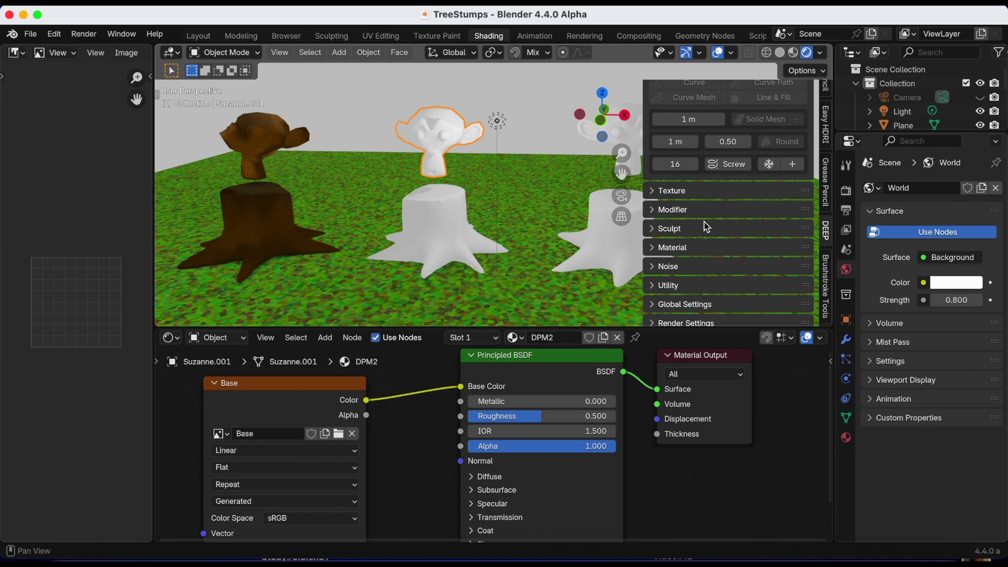
{"action": "left_click", "coordinate": [654, 191]}
{"action": "left_click", "coordinate": [703, 252]}
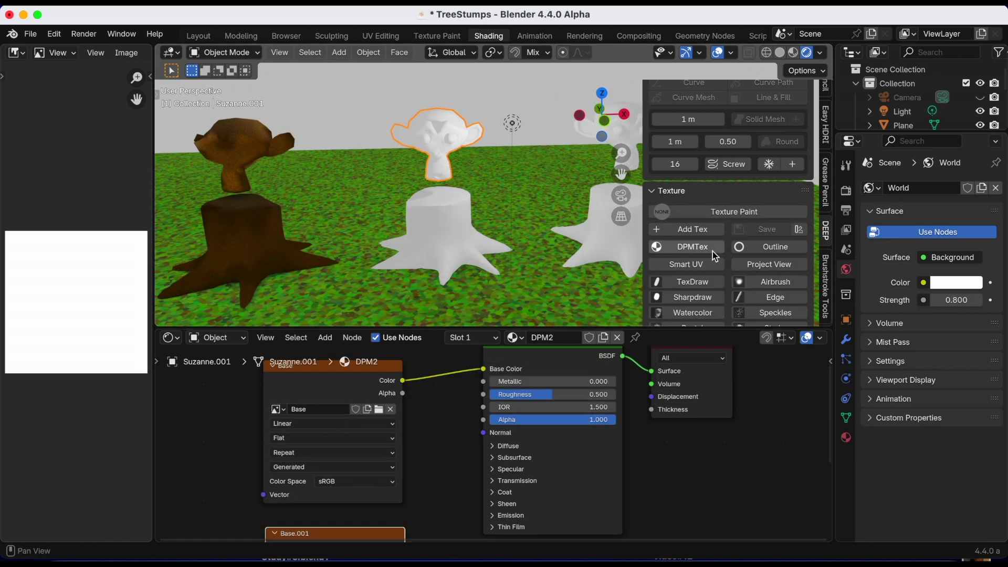
- Start texture painting the middle Suzanne and set the brush color to a dark brown based on a sample from the left Suzanne
{"action": "scroll", "coordinate": [715, 257], "scroll_direction": "up", "scroll_amount": 2}
{"action": "scroll", "coordinate": [713, 268], "scroll_direction": "down", "scroll_amount": 6}
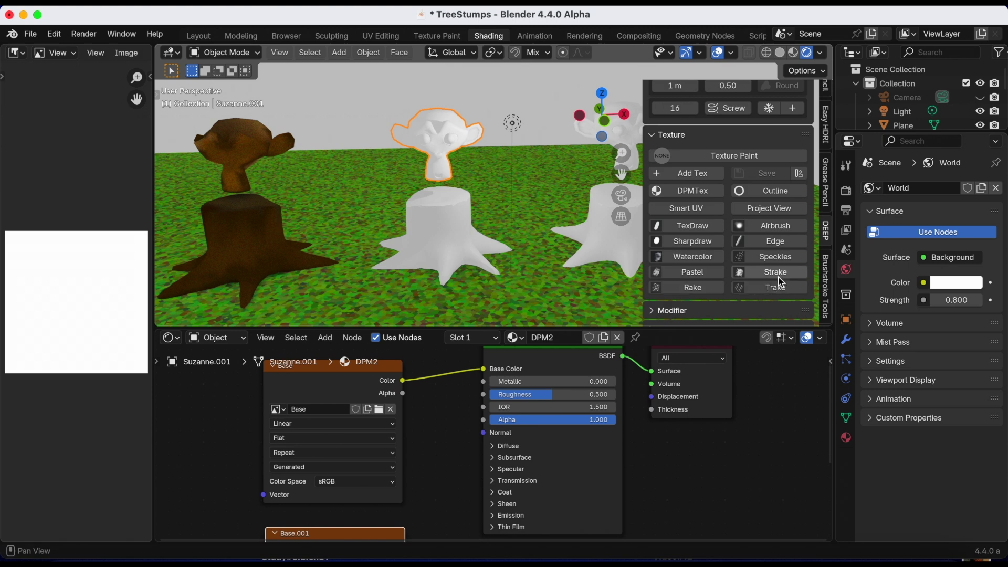
{"action": "left_click", "coordinate": [699, 273]}
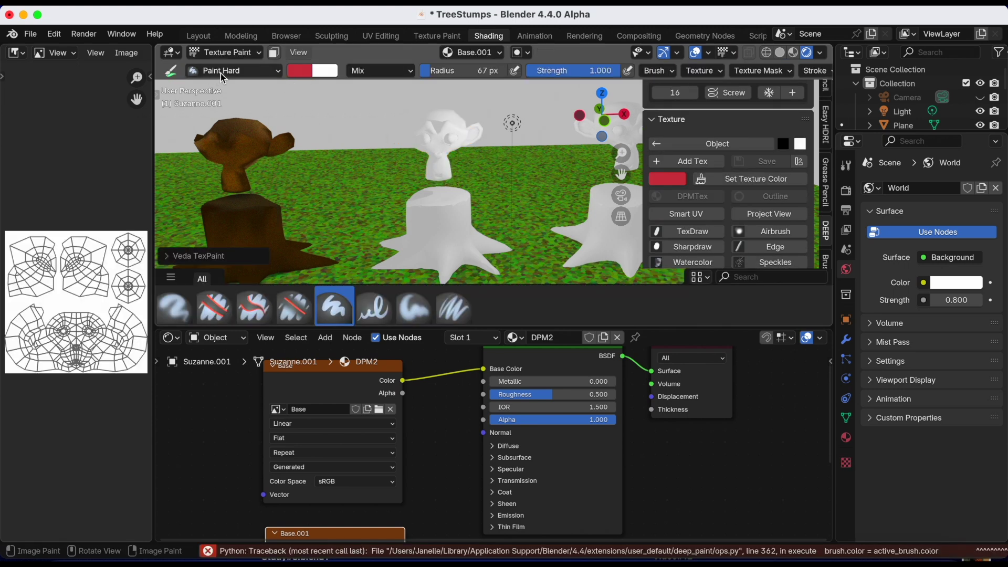
{"action": "left_click", "coordinate": [299, 71]}
{"action": "left_click", "coordinate": [413, 279]}
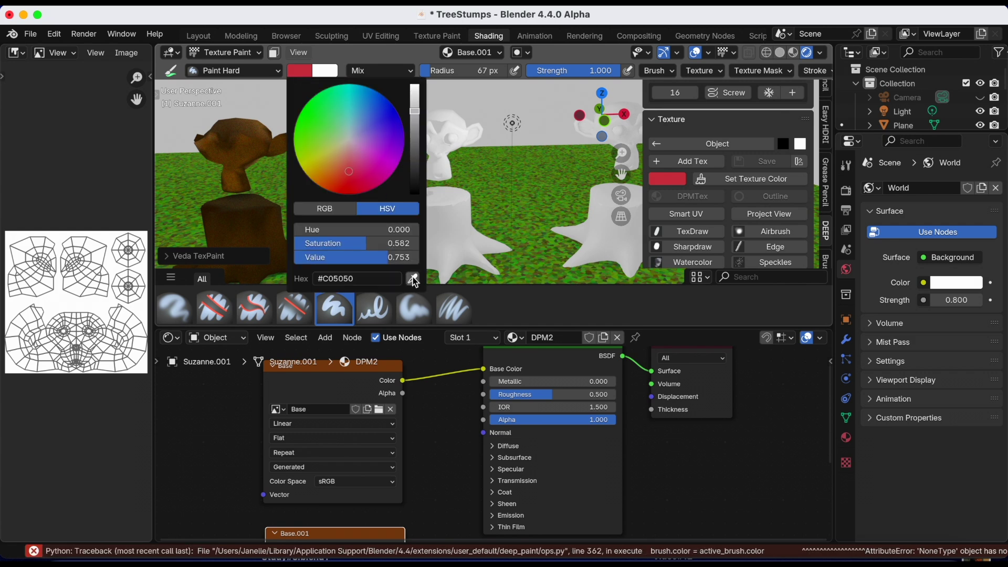
{"action": "left_click", "coordinate": [234, 164]}
{"action": "left_click_drag", "start_coordinate": [330, 175], "coordinate": [331, 178]}
{"action": "left_click_drag", "start_coordinate": [414, 149], "coordinate": [414, 153]}
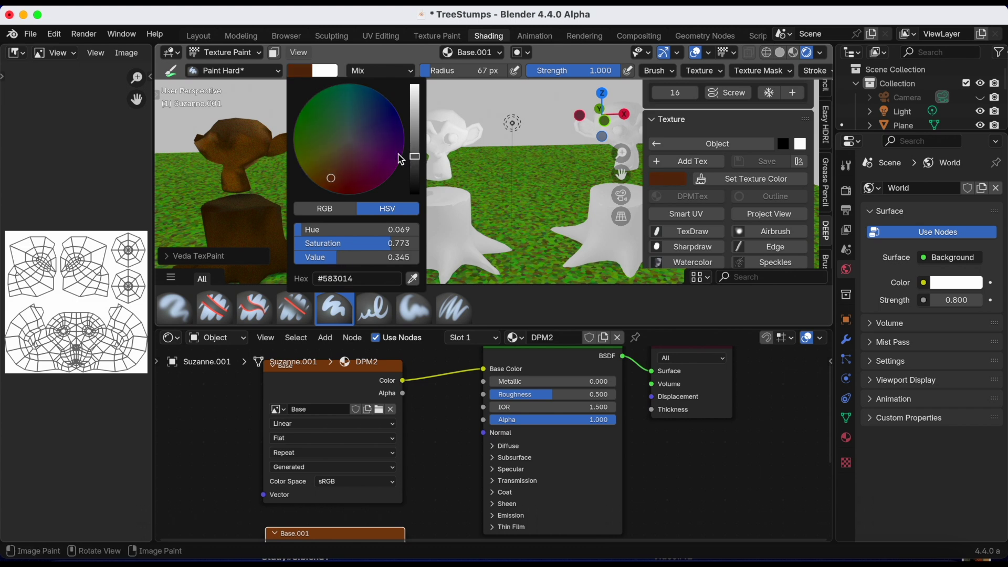
{"action": "left_click_drag", "start_coordinate": [333, 177], "coordinate": [326, 169]}
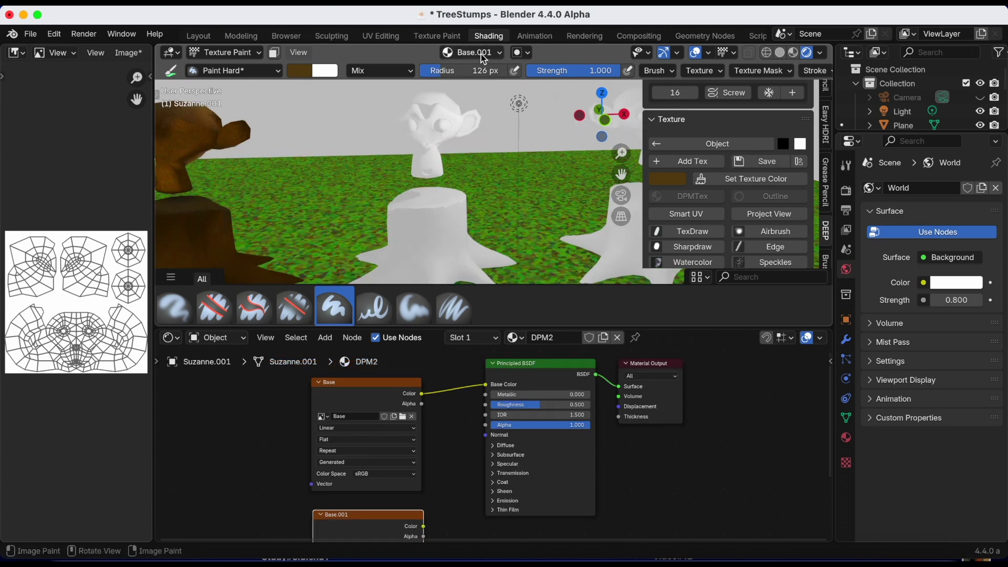
- Make Base the active paint slot and paint the middle Suzanne's face brown with a 126 px Paint Hard brush
{"action": "left_click", "coordinate": [484, 55]}
{"action": "left_click", "coordinate": [464, 108]}
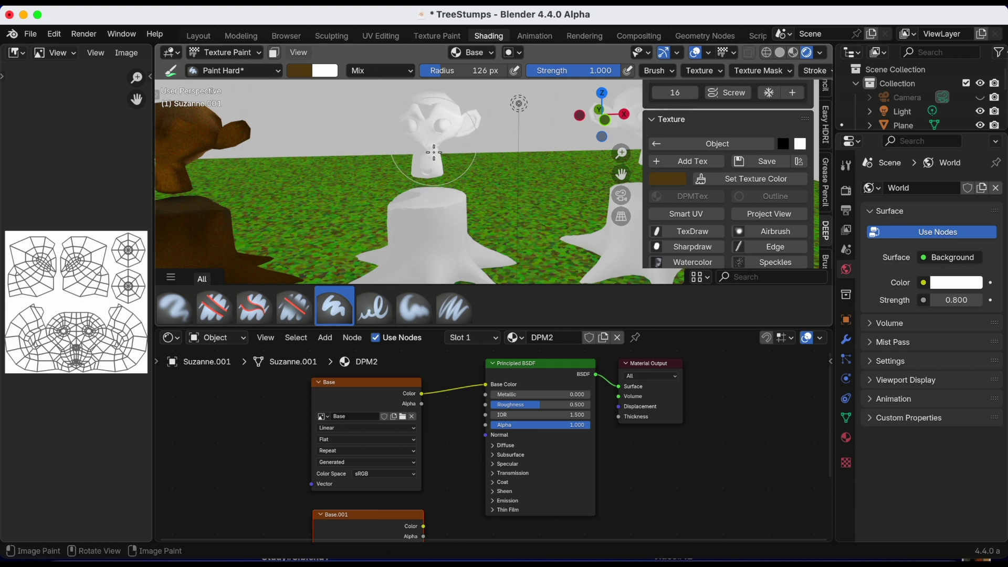
{"action": "left_click_drag", "start_coordinate": [433, 150], "coordinate": [440, 123]}
{"action": "mouse_move", "coordinate": [483, 135]}
{"action": "middle_mouse_down"}
{"action": "mouse_move", "coordinate": [489, 164]}
{"action": "mouse_move", "coordinate": [536, 160]}
{"action": "mouse_move", "coordinate": [488, 138]}
{"action": "mouse_move", "coordinate": [494, 156]}
{"action": "middle_mouse_up"}
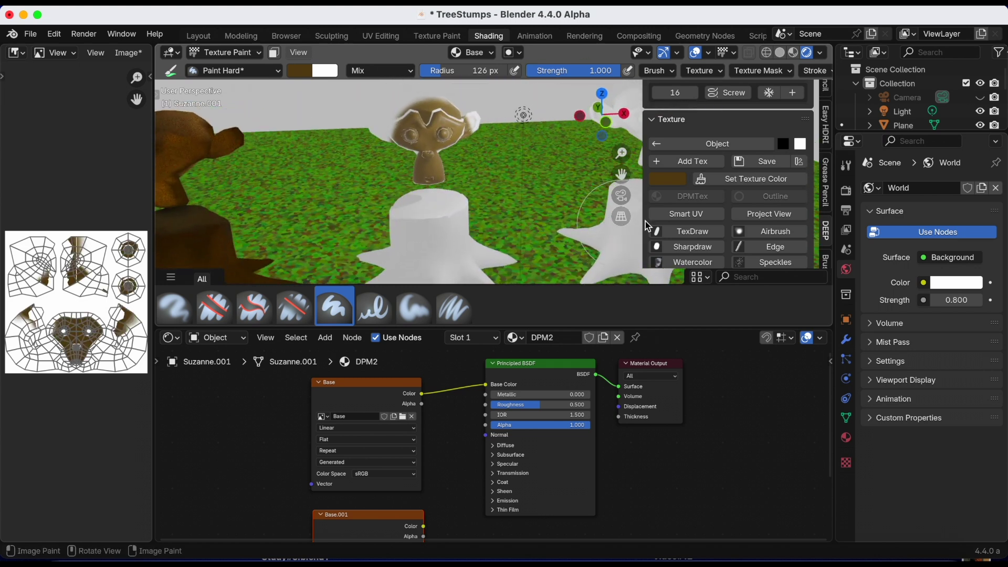
- Switch to the Deep Paint Pastel brush and set its color to the brown #664719
{"action": "scroll", "coordinate": [736, 229], "scroll_direction": "down", "scroll_amount": 5}
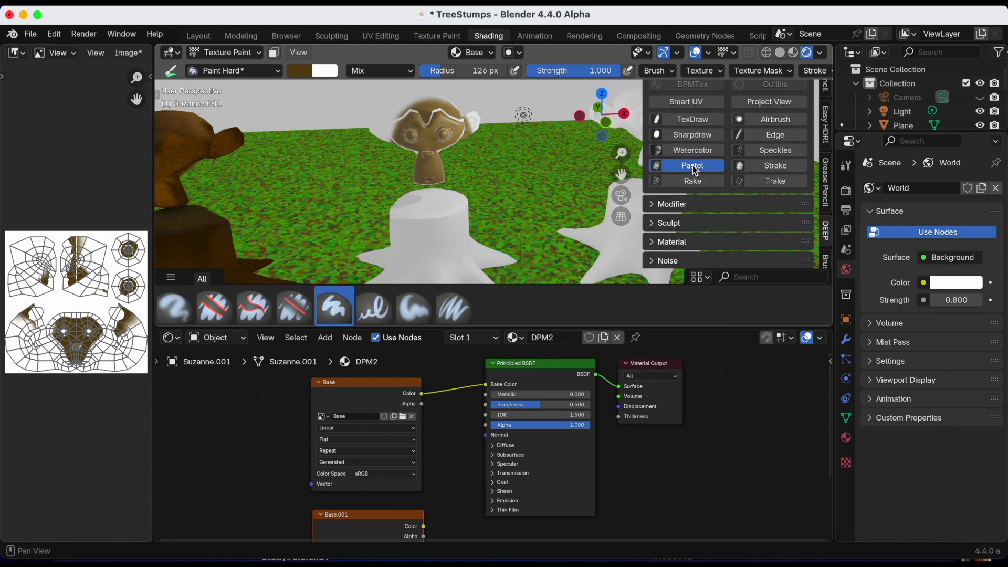
{"action": "left_click", "coordinate": [693, 166]}
{"action": "left_click", "coordinate": [301, 71]}
{"action": "left_click", "coordinate": [337, 177]}
{"action": "left_click", "coordinate": [415, 150]}
{"action": "left_click", "coordinate": [328, 181]}
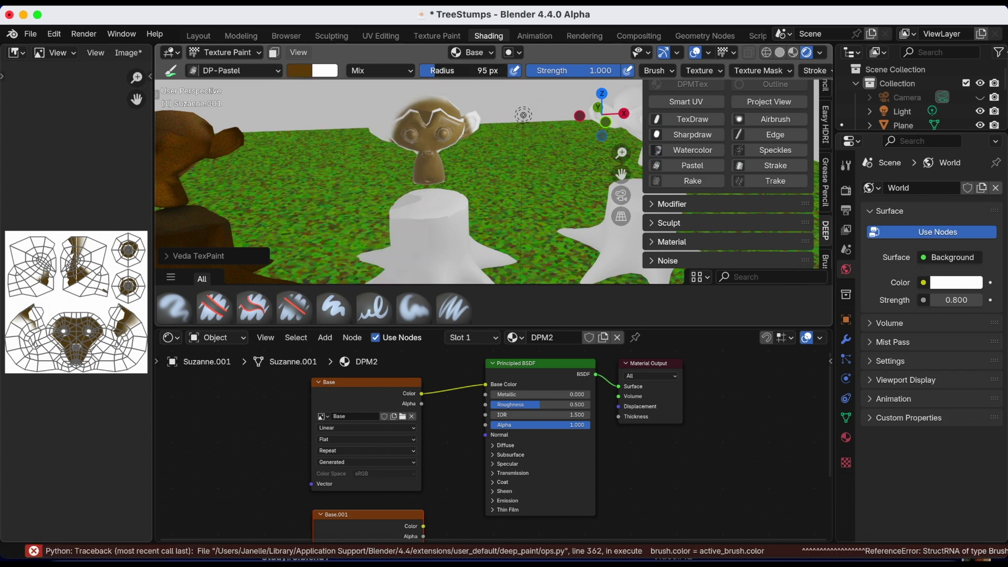
- Delete the unconnected Base.001 texture node from DPM2 and make the Base texture node active
{"action": "left_click", "coordinate": [371, 532]}
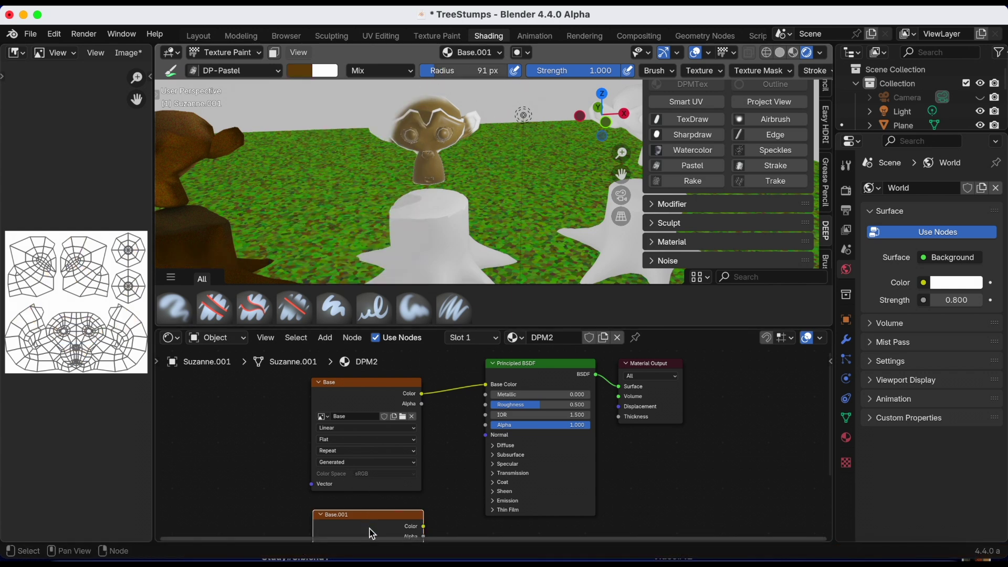
{"action": "key", "text": "Delete"}
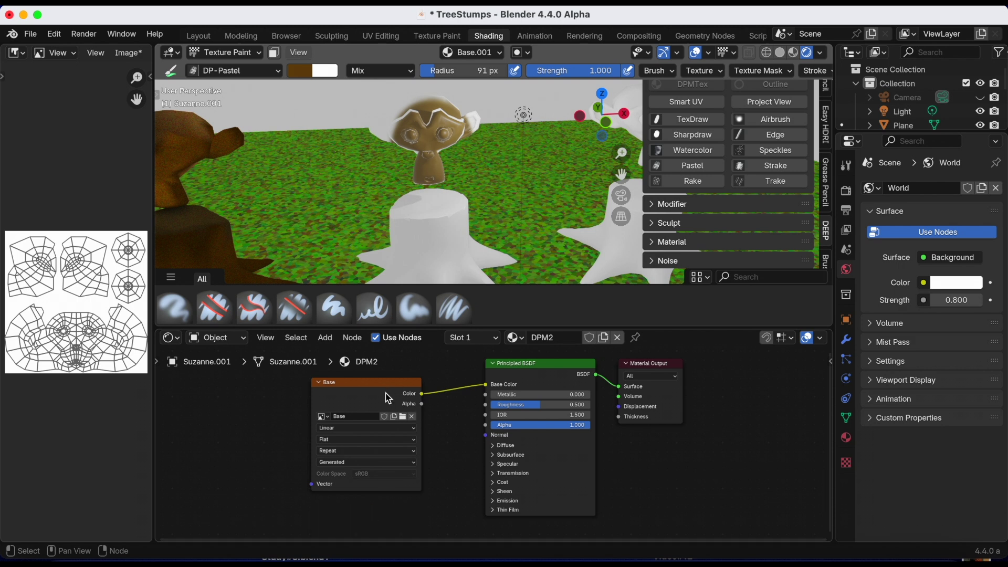
{"action": "left_click", "coordinate": [363, 396]}
- Paint brown strokes over the side of the middle Suzanne's head with the 91 px Pastel brush
{"action": "mouse_move", "coordinate": [429, 134]}
{"action": "left_mouse_down"}
{"action": "mouse_move", "coordinate": [388, 128]}
{"action": "mouse_move", "coordinate": [399, 127]}
{"action": "left_mouse_up"}
{"action": "middle_click_drag", "start_coordinate": [399, 127], "coordinate": [473, 155]}
{"action": "left_click_drag", "start_coordinate": [475, 173], "coordinate": [452, 152]}
{"action": "middle_click_drag", "start_coordinate": [452, 152], "coordinate": [337, 119]}
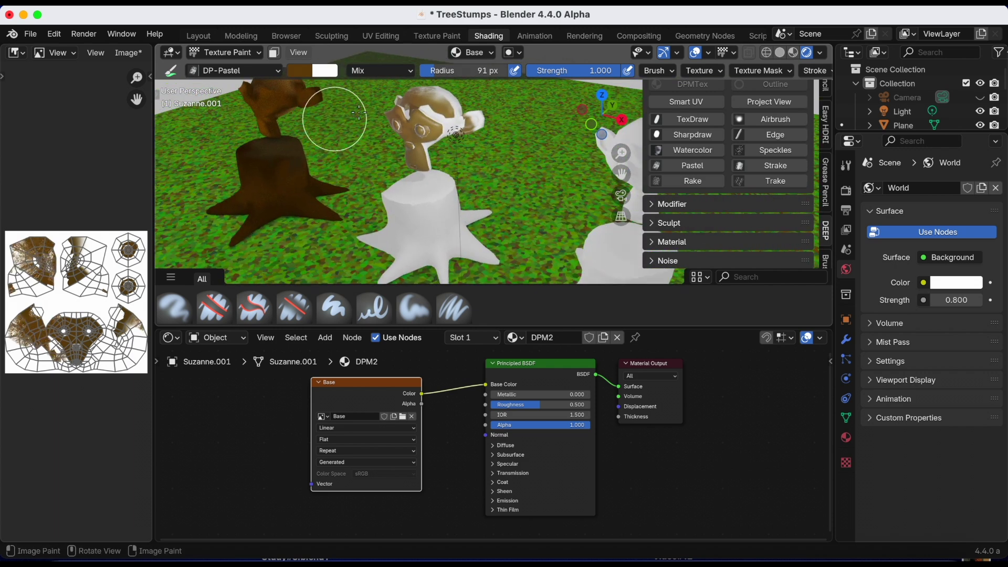
- Cover most of the middle Suzanne's remaining white areas with reddish-brown Pastel strokes and save TreeStumps.blend
{"action": "left_click", "coordinate": [306, 73]}
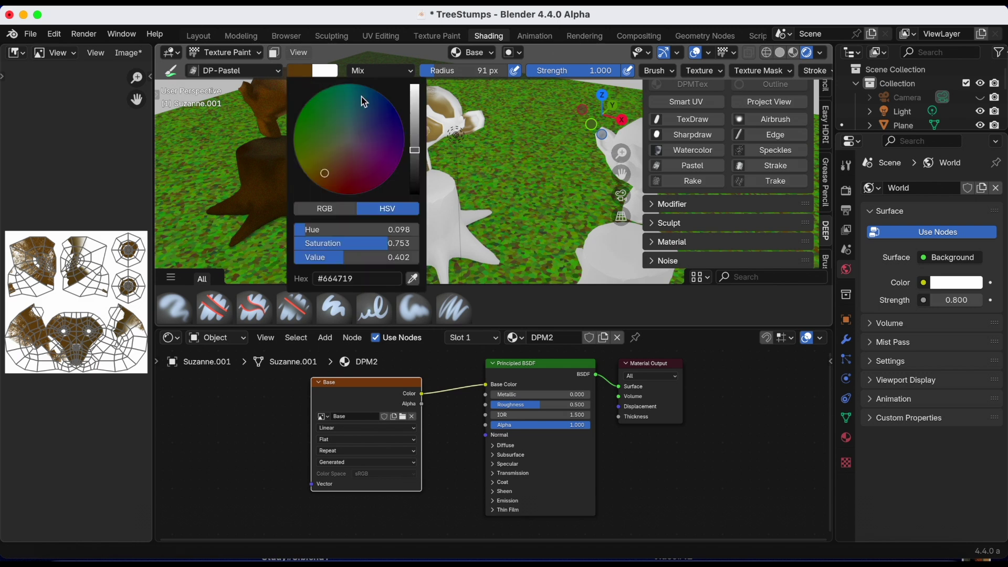
{"action": "left_click", "coordinate": [415, 157]}
{"action": "left_click", "coordinate": [330, 178]}
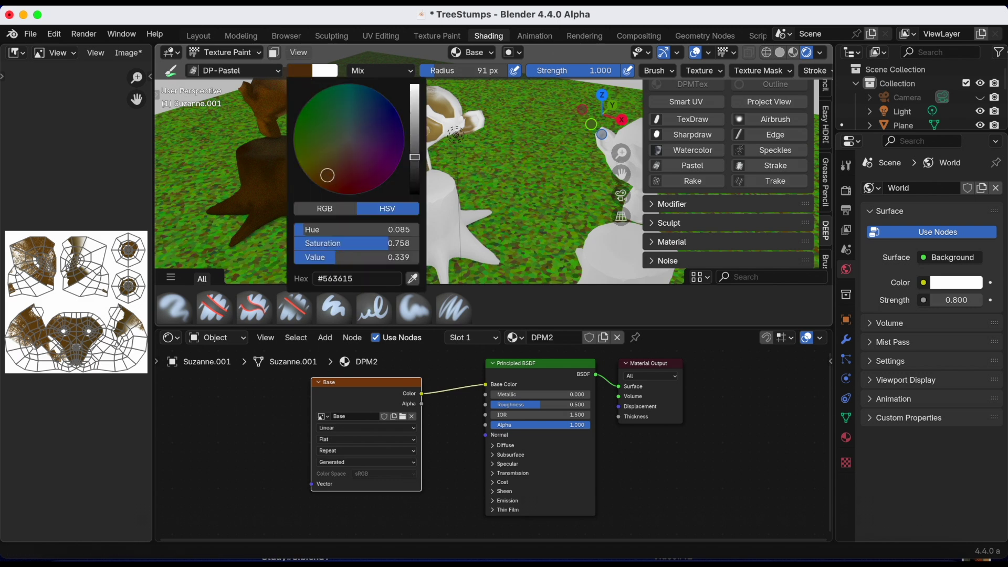
{"action": "mouse_move", "coordinate": [362, 172]}
{"action": "middle_mouse_down"}
{"action": "mouse_move", "coordinate": [377, 173]}
{"action": "mouse_move", "coordinate": [372, 190]}
{"action": "middle_mouse_up"}
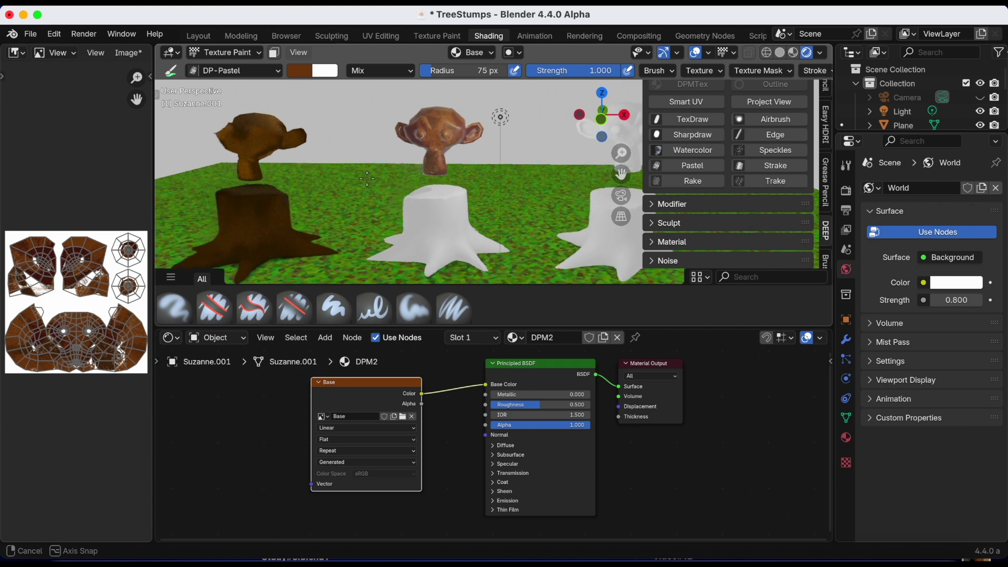
{"action": "key", "text": "ctrl+s"}
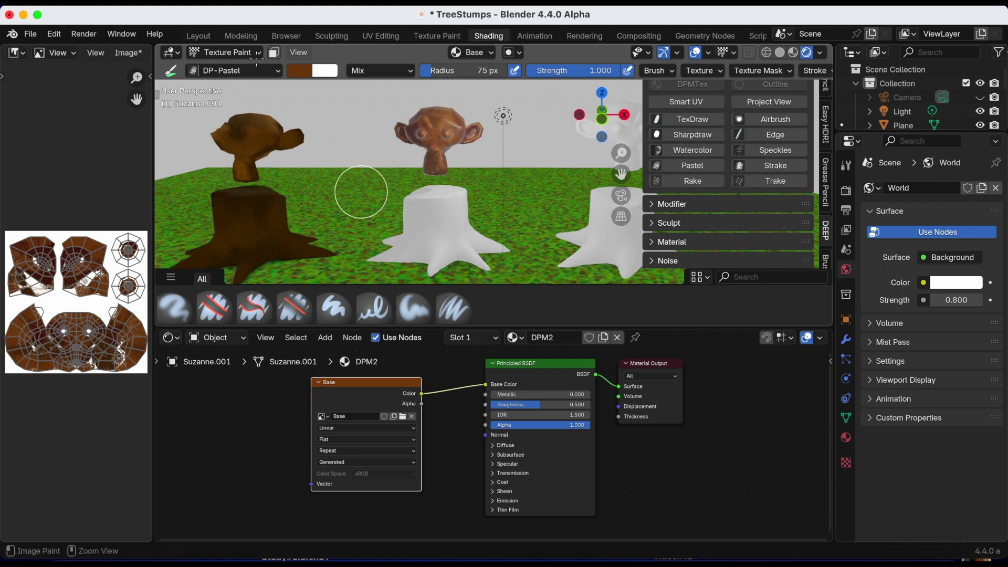
{"action": "key", "text": "super+s"}
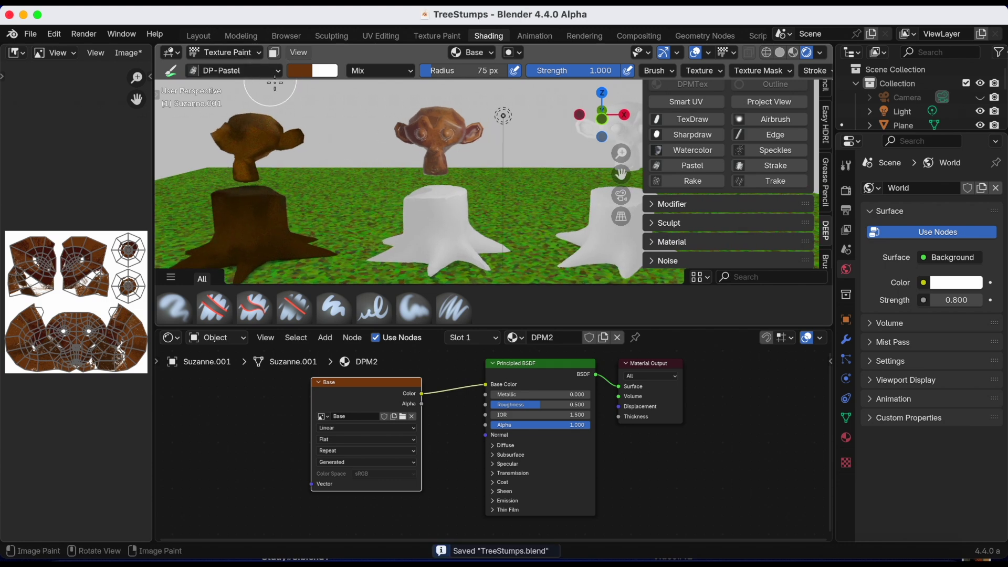
- Return to the Layout workspace and switch the middle Suzanne to Object Mode
{"action": "scroll", "coordinate": [415, 129], "scroll_direction": "down", "scroll_amount": 3}
{"action": "left_click", "coordinate": [246, 52]}
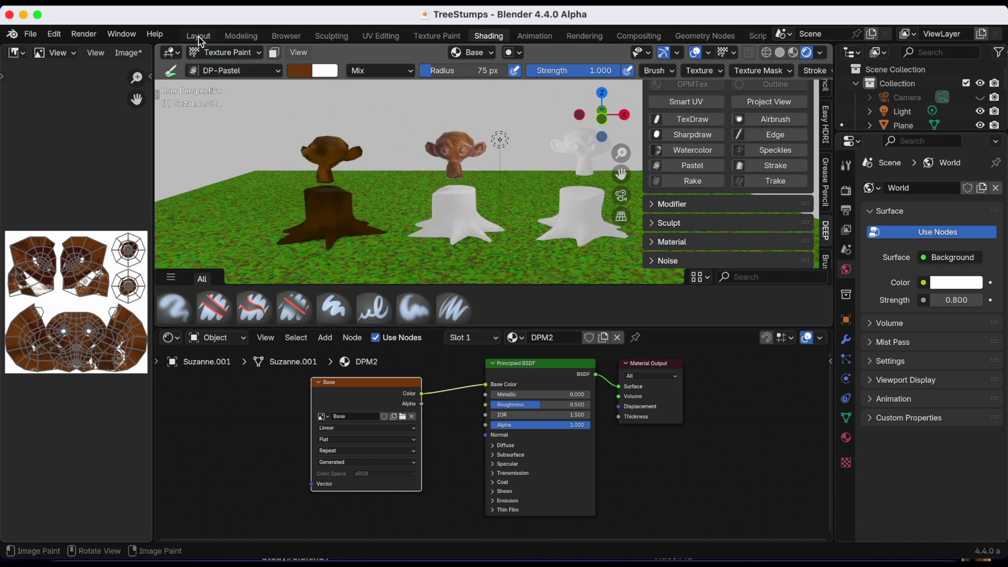
{"action": "left_click", "coordinate": [198, 36]}
{"action": "scroll", "coordinate": [386, 147], "scroll_direction": "down", "scroll_amount": 3}
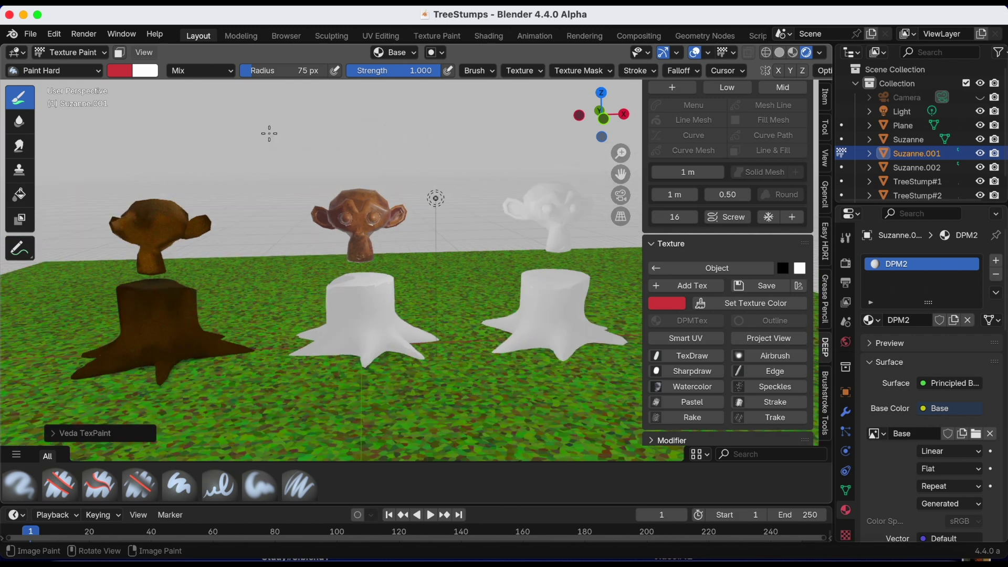
{"action": "left_click", "coordinate": [73, 52]}
{"action": "left_click", "coordinate": [79, 67]}
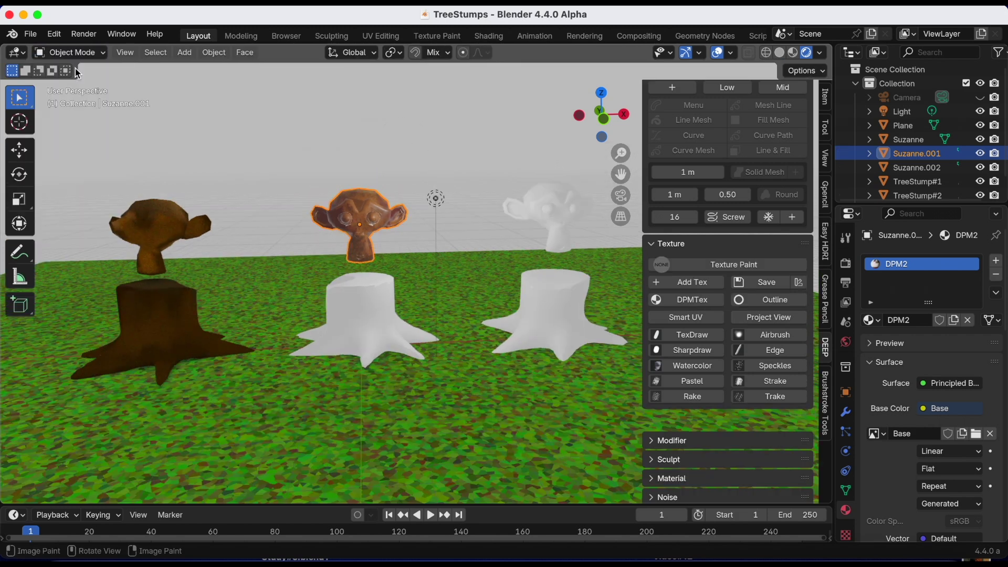
- Select the middle tree stump, TreeStump#2, and assign it the existing DPM2 material
{"action": "scroll", "coordinate": [338, 221], "scroll_direction": "up", "scroll_amount": 2}
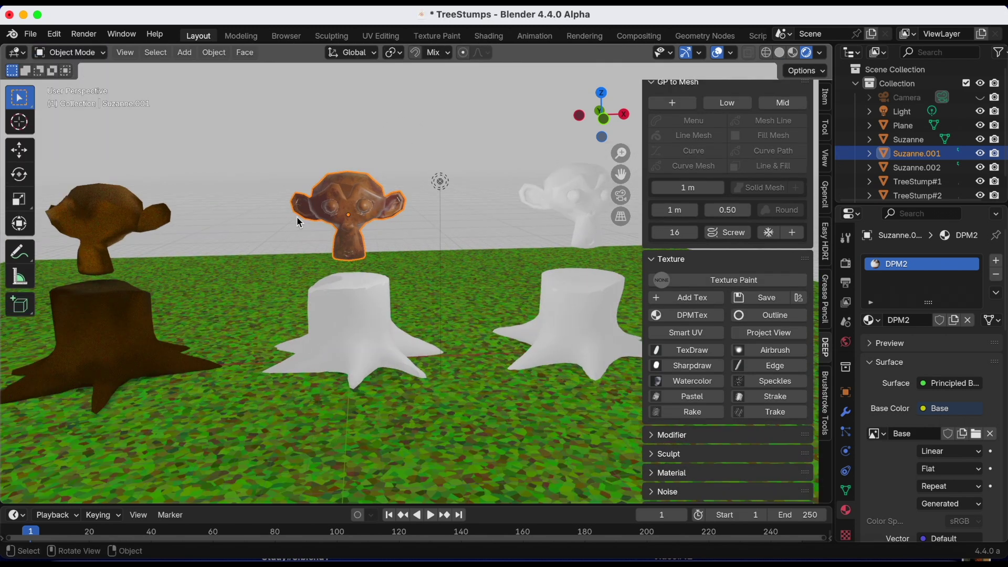
{"action": "left_click", "coordinate": [349, 301]}
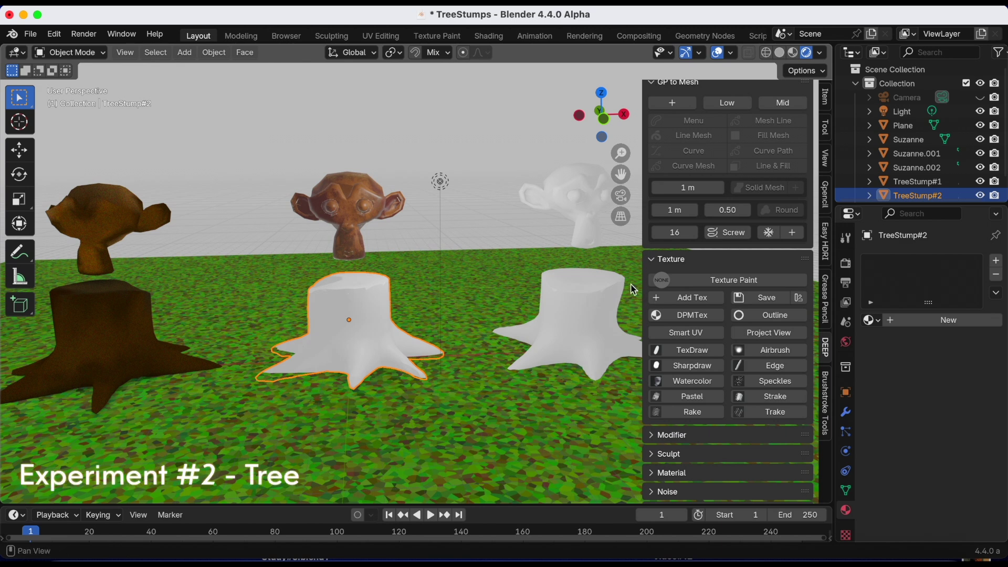
{"action": "key", "text": "ctrl+s"}
{"action": "left_click", "coordinate": [354, 310]}
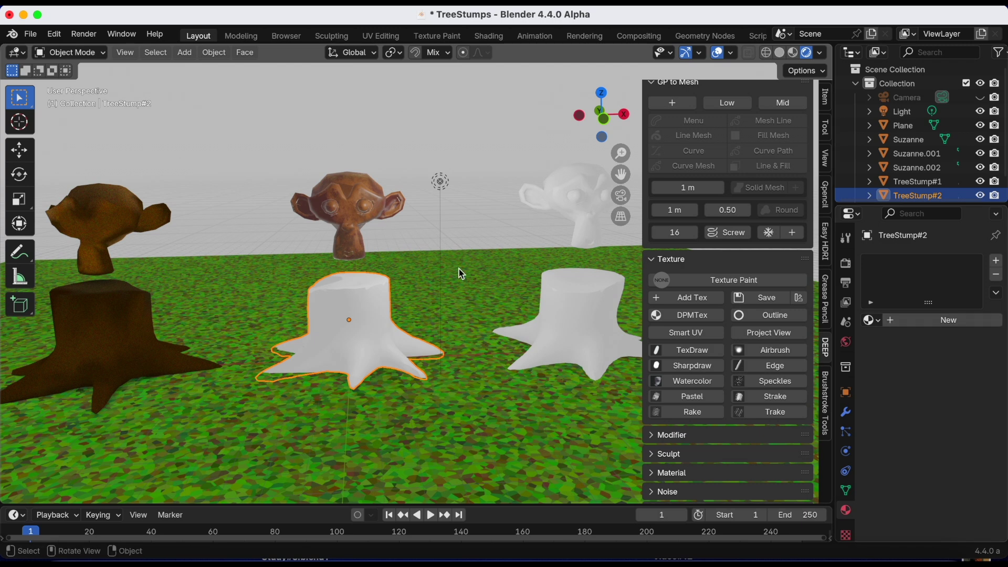
{"action": "left_click", "coordinate": [871, 320]}
{"action": "left_click", "coordinate": [815, 354]}
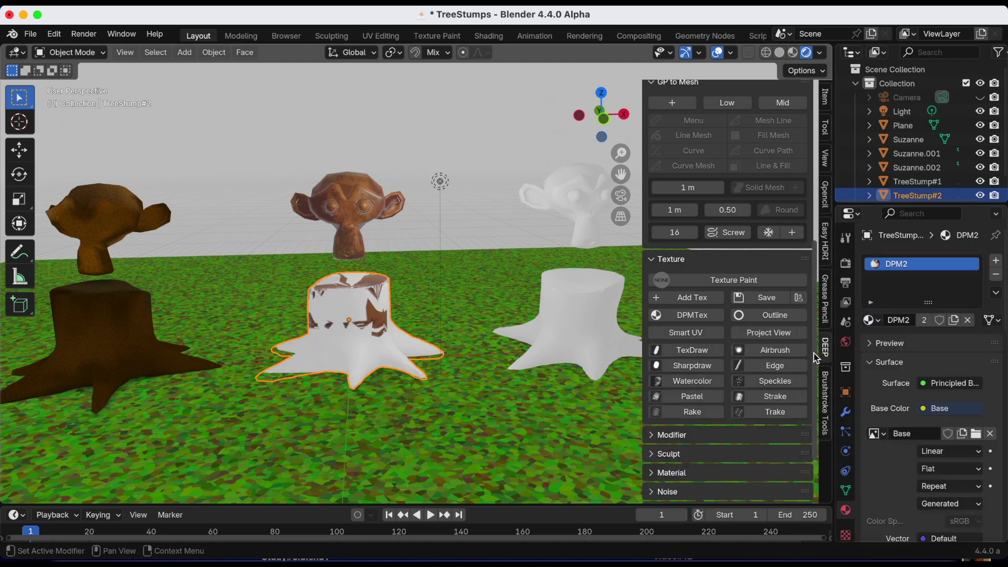
{"action": "mouse_move", "coordinate": [443, 340]}
{"action": "middle_mouse_down"}
{"action": "mouse_move", "coordinate": [443, 302]}
{"action": "mouse_move", "coordinate": [443, 331]}
{"action": "middle_mouse_up"}
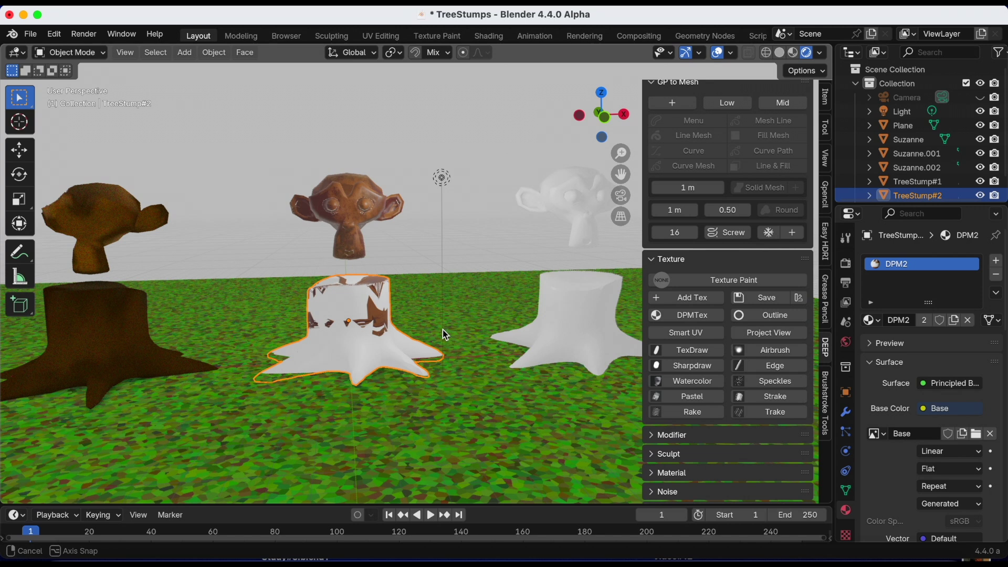
- Put the middle stump into Texture Paint mode in the Shading workspace with the Pastel brush
{"action": "left_click", "coordinate": [490, 36]}
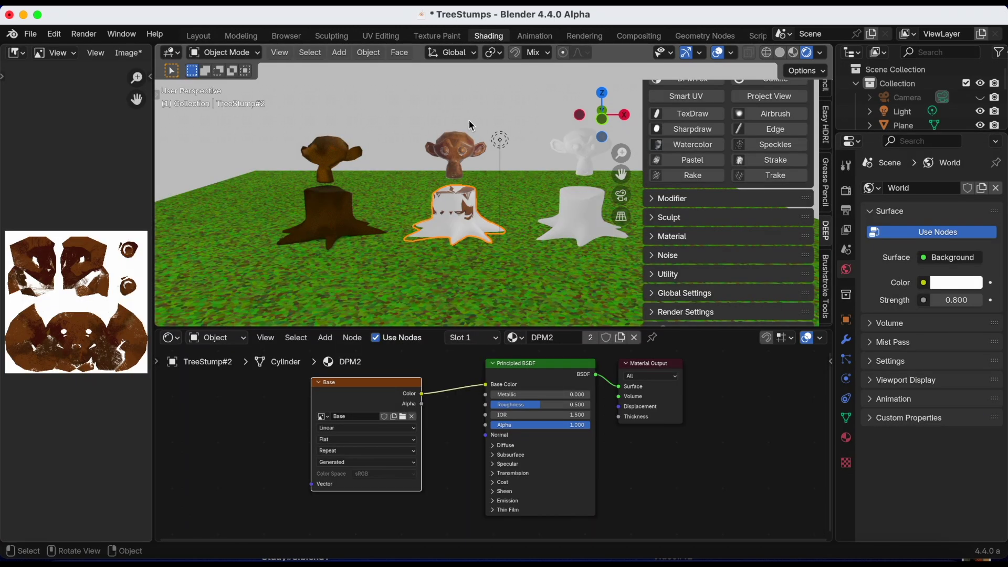
{"action": "scroll", "coordinate": [455, 194], "scroll_direction": "up", "scroll_amount": 4}
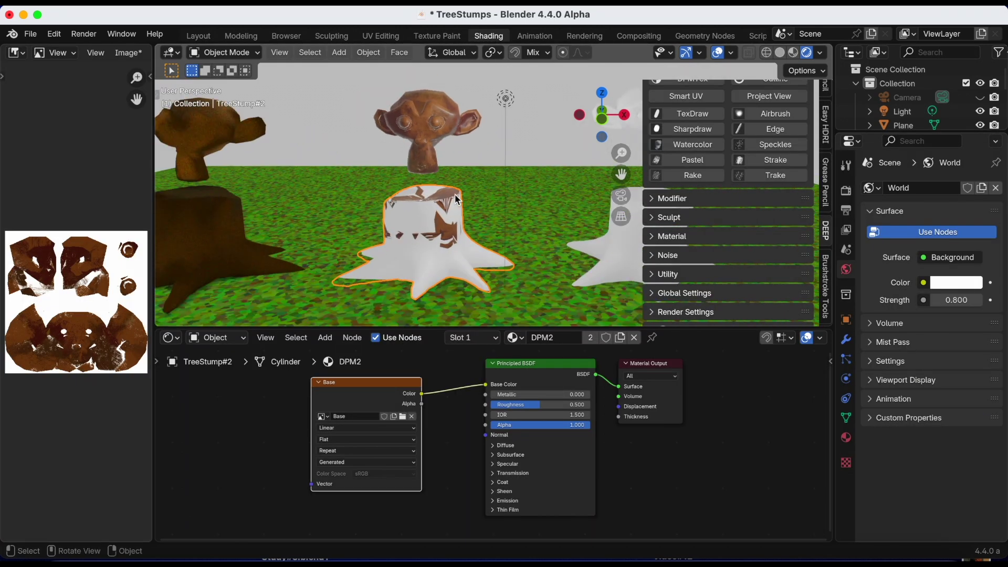
{"action": "left_click", "coordinate": [227, 53]}
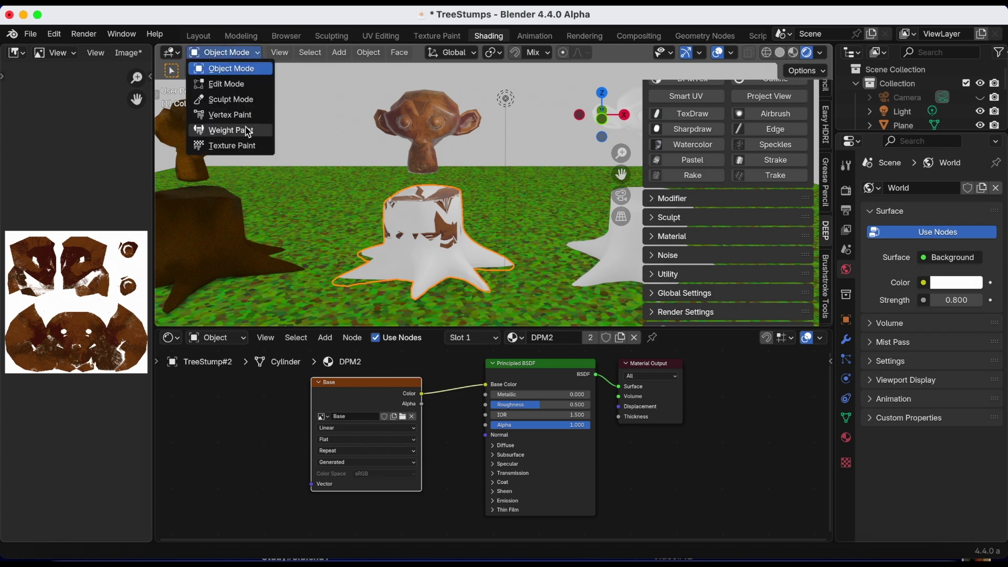
{"action": "left_click", "coordinate": [249, 144]}
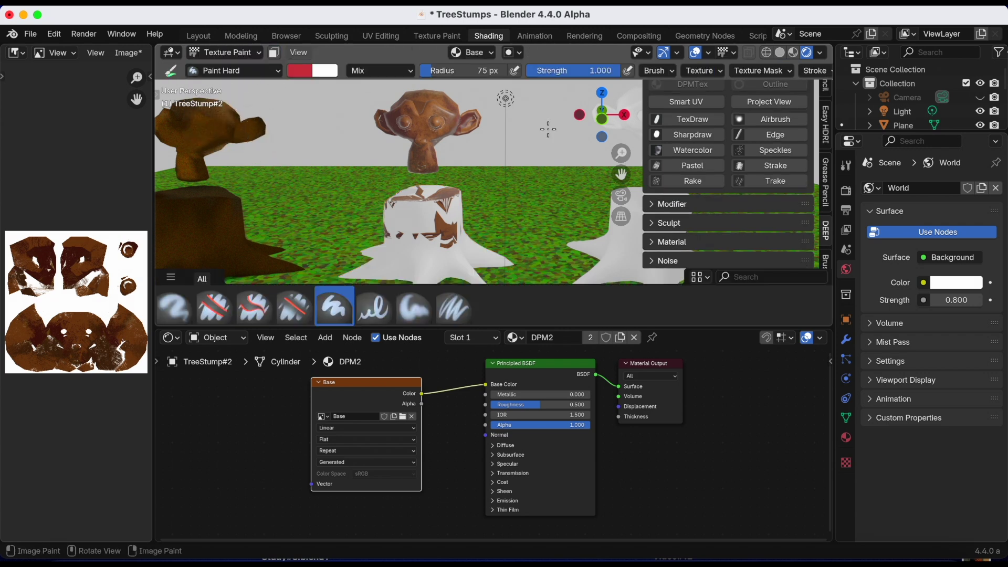
{"action": "left_click", "coordinate": [693, 165]}
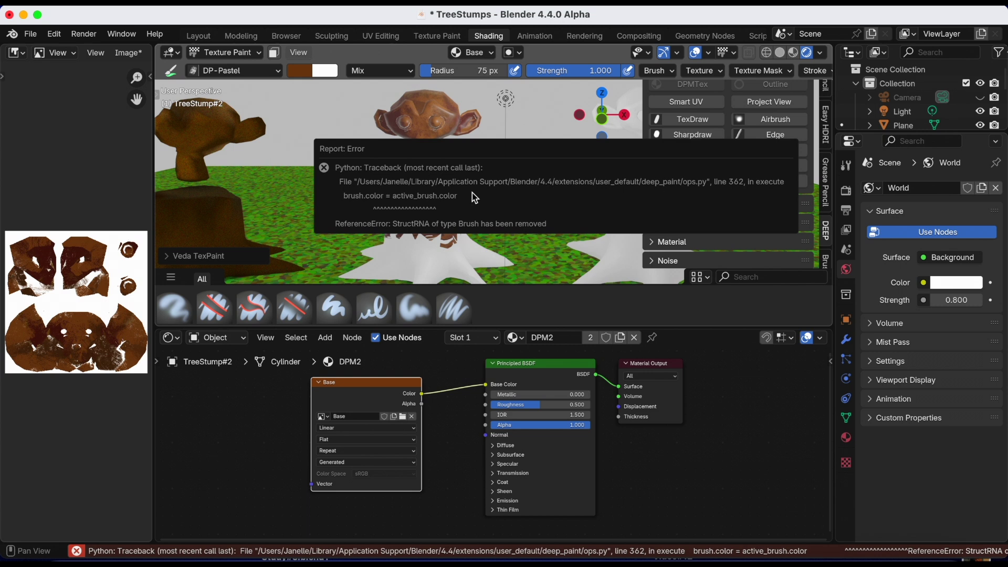
{"action": "left_click", "coordinate": [473, 52]}
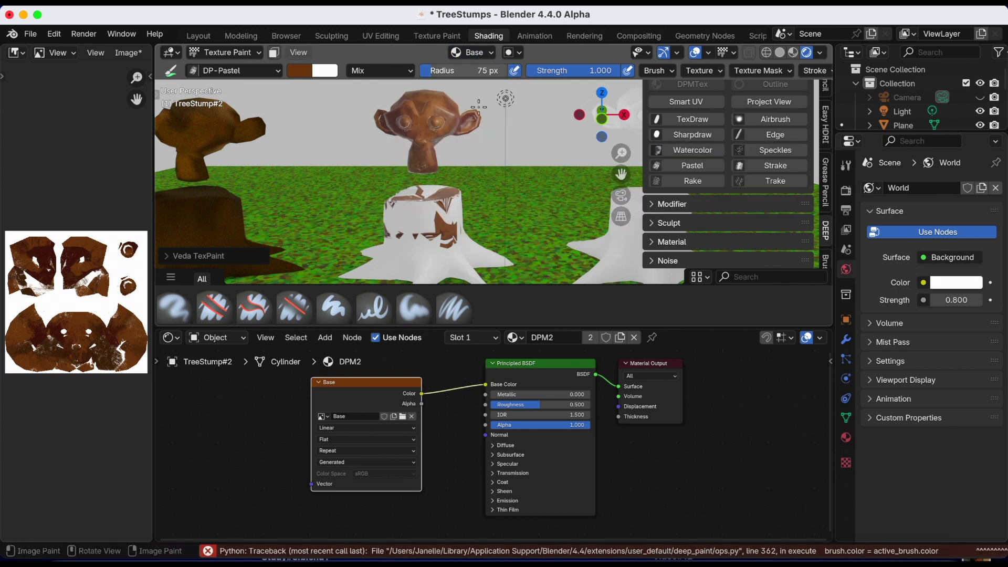
{"action": "key", "text": "ctrl+s"}
- Paint the middle stump's top and trunk sides with reddish-brown Pastel strokes from several angles
{"action": "middle_click_drag", "start_coordinate": [492, 183], "coordinate": [487, 163]}
{"action": "mouse_move", "coordinate": [425, 217]}
{"action": "left_mouse_down"}
{"action": "mouse_move", "coordinate": [407, 233]}
{"action": "mouse_move", "coordinate": [407, 221]}
{"action": "mouse_move", "coordinate": [441, 207]}
{"action": "mouse_move", "coordinate": [399, 213]}
{"action": "left_mouse_up"}
{"action": "mouse_move", "coordinate": [387, 213]}
{"action": "middle_mouse_down"}
{"action": "mouse_move", "coordinate": [566, 184]}
{"action": "mouse_move", "coordinate": [499, 192]}
{"action": "middle_mouse_up"}
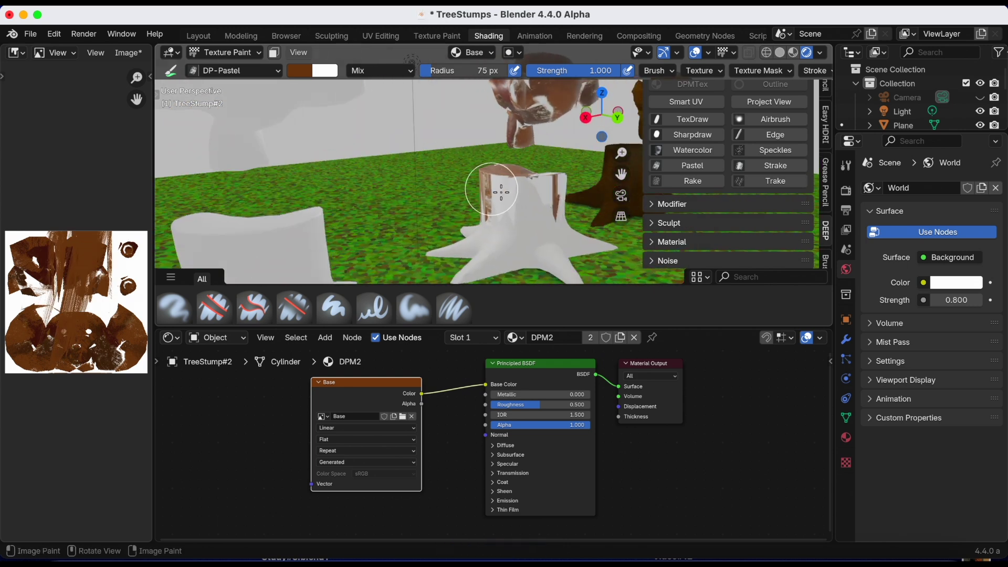
{"action": "mouse_move", "coordinate": [529, 206]}
{"action": "left_mouse_down"}
{"action": "mouse_move", "coordinate": [522, 193]}
{"action": "mouse_move", "coordinate": [534, 208]}
{"action": "mouse_move", "coordinate": [501, 230]}
{"action": "left_mouse_up"}
{"action": "middle_click_drag", "start_coordinate": [501, 230], "coordinate": [541, 242]}
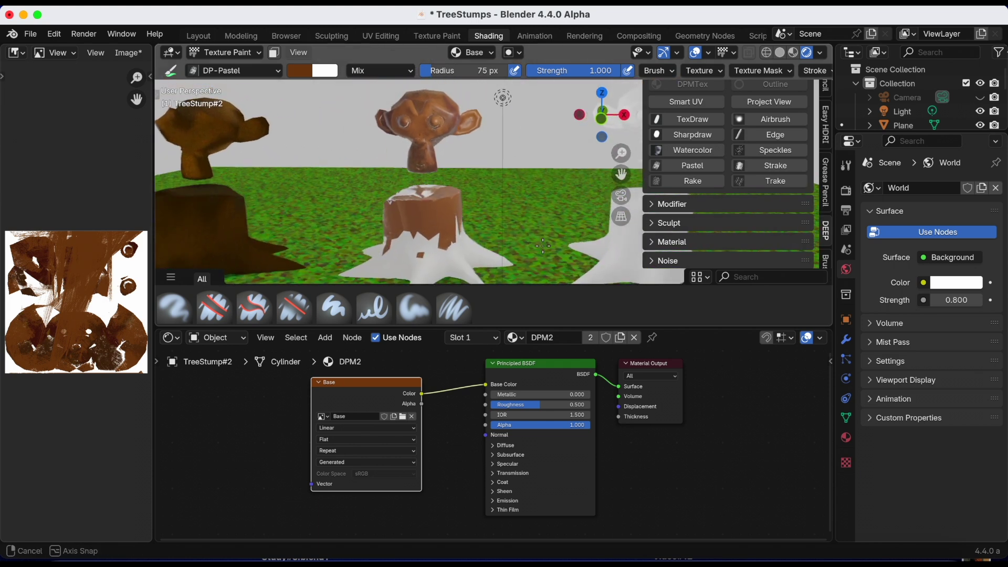
- Pick a darker brown, add more Pastel strokes around the middle stump's trunk, and save TreeStumps.blend
{"action": "left_click", "coordinate": [307, 78]}
{"action": "left_click_drag", "start_coordinate": [416, 154], "coordinate": [413, 162]}
{"action": "left_click_drag", "start_coordinate": [428, 239], "coordinate": [407, 225]}
{"action": "mouse_move", "coordinate": [417, 191]}
{"action": "middle_mouse_down"}
{"action": "mouse_move", "coordinate": [483, 225]}
{"action": "mouse_move", "coordinate": [456, 243]}
{"action": "middle_mouse_up"}
{"action": "left_click_drag", "start_coordinate": [455, 243], "coordinate": [415, 226]}
{"action": "middle_click_drag", "start_coordinate": [450, 218], "coordinate": [586, 223]}
{"action": "mouse_move", "coordinate": [585, 223]}
{"action": "left_mouse_down"}
{"action": "mouse_move", "coordinate": [519, 233]}
{"action": "mouse_move", "coordinate": [533, 242]}
{"action": "mouse_move", "coordinate": [540, 221]}
{"action": "left_mouse_up"}
{"action": "mouse_move", "coordinate": [552, 210]}
{"action": "middle_mouse_down"}
{"action": "mouse_move", "coordinate": [491, 204]}
{"action": "mouse_move", "coordinate": [507, 203]}
{"action": "middle_mouse_up"}
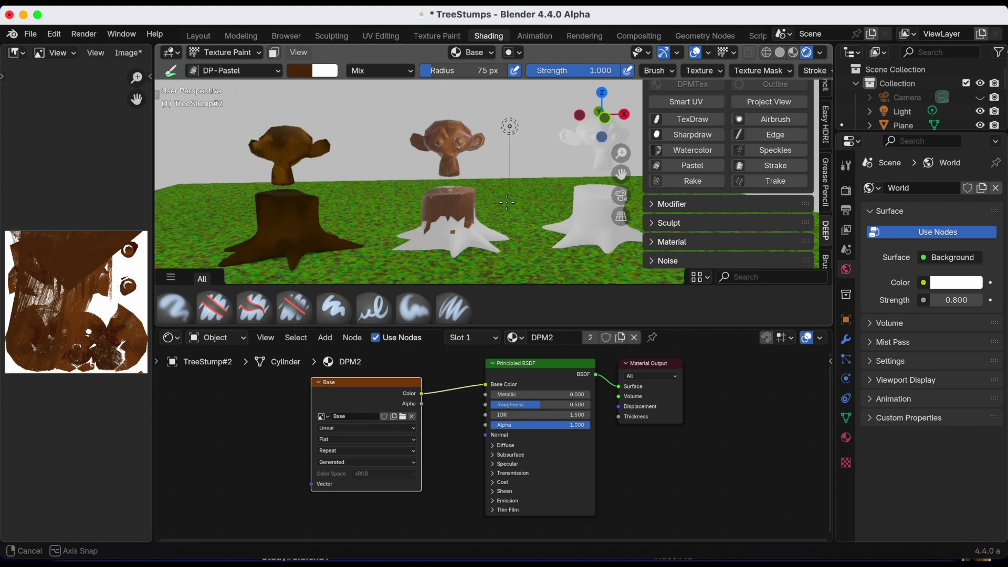
{"action": "key", "text": "ctrl+s"}
- Return to the Layout workspace in Object Mode and select the unpainted right Suzanne, Suzanne.002
{"action": "mouse_move", "coordinate": [622, 174]}
{"action": "left_mouse_down"}
{"action": "mouse_move", "coordinate": [537, 187]}
{"action": "mouse_move", "coordinate": [551, 175]}
{"action": "left_mouse_up"}
{"action": "middle_click_drag", "start_coordinate": [543, 186], "coordinate": [538, 187]}
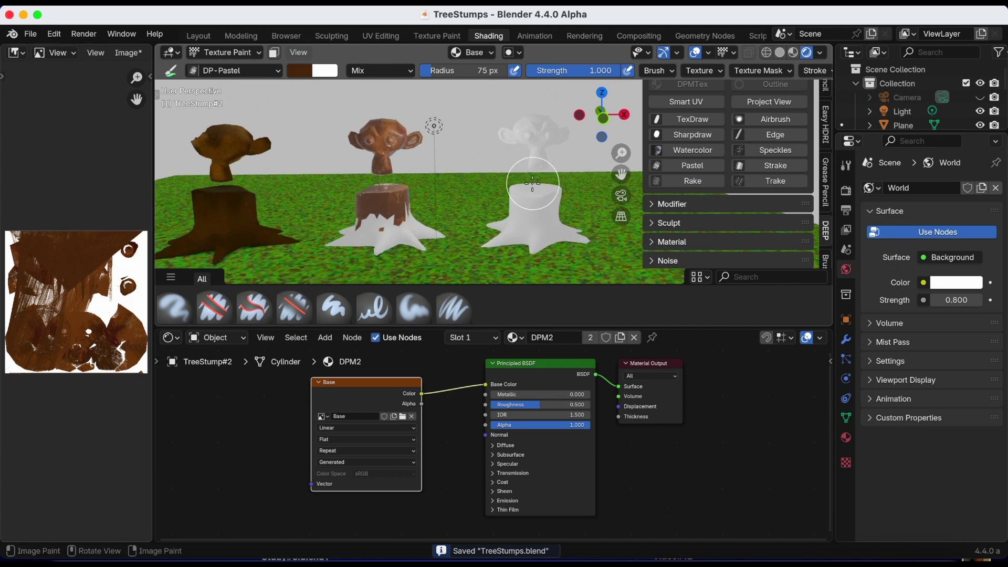
{"action": "left_click", "coordinate": [199, 36]}
{"action": "left_click", "coordinate": [499, 196]}
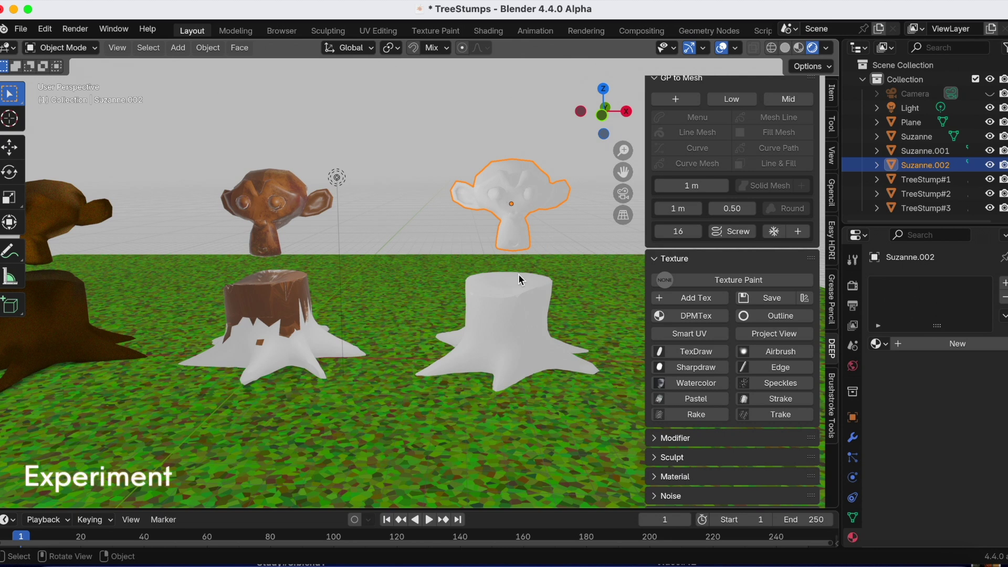
{"action": "left_click", "coordinate": [497, 328]}
{"action": "left_click", "coordinate": [505, 208]}
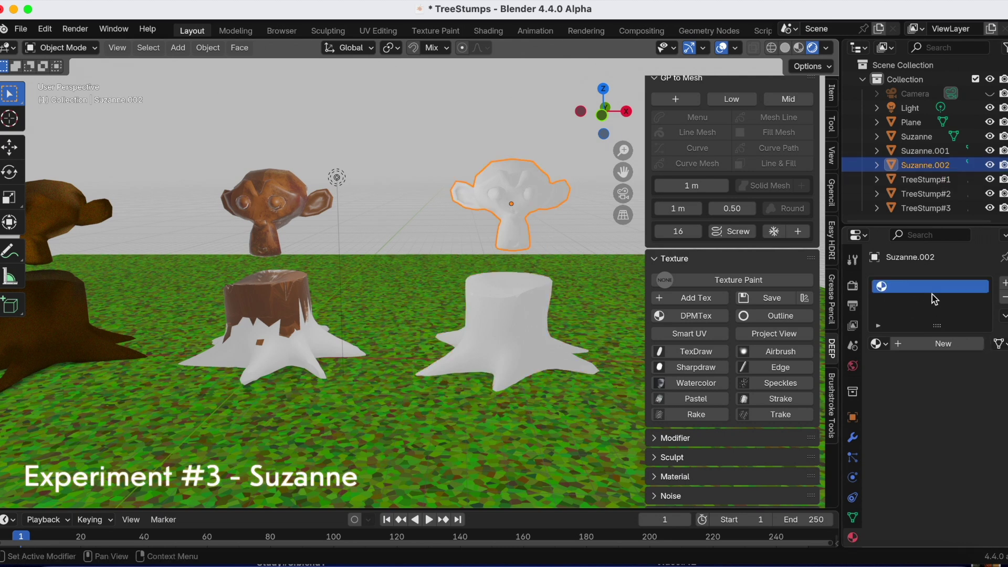
- Give the right Suzanne a new material named TextureColors
{"action": "left_click", "coordinate": [913, 346]}
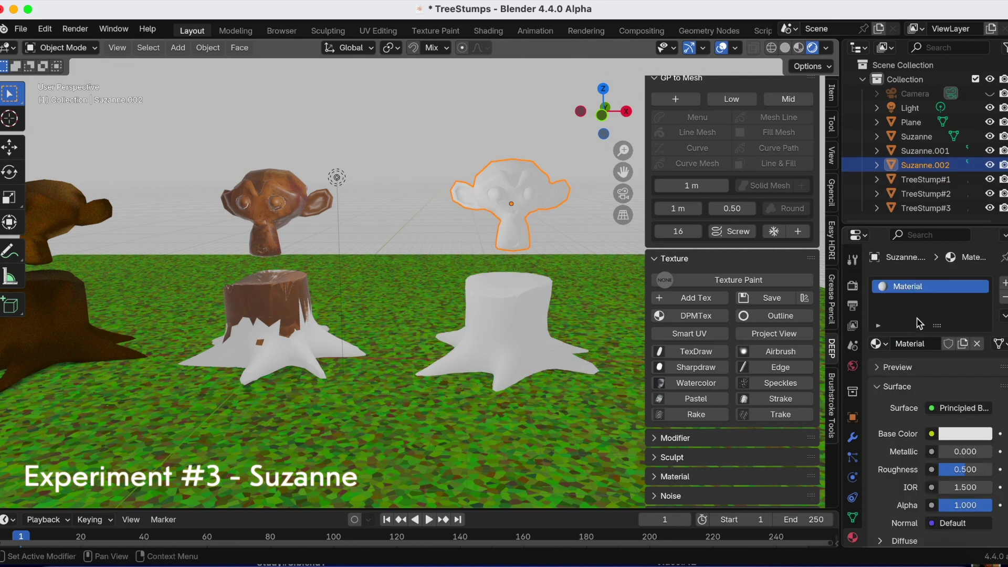
{"action": "double_click", "coordinate": [914, 289]}
{"action": "type", "text": "TextureCo"}
{"action": "key", "text": "Return"}
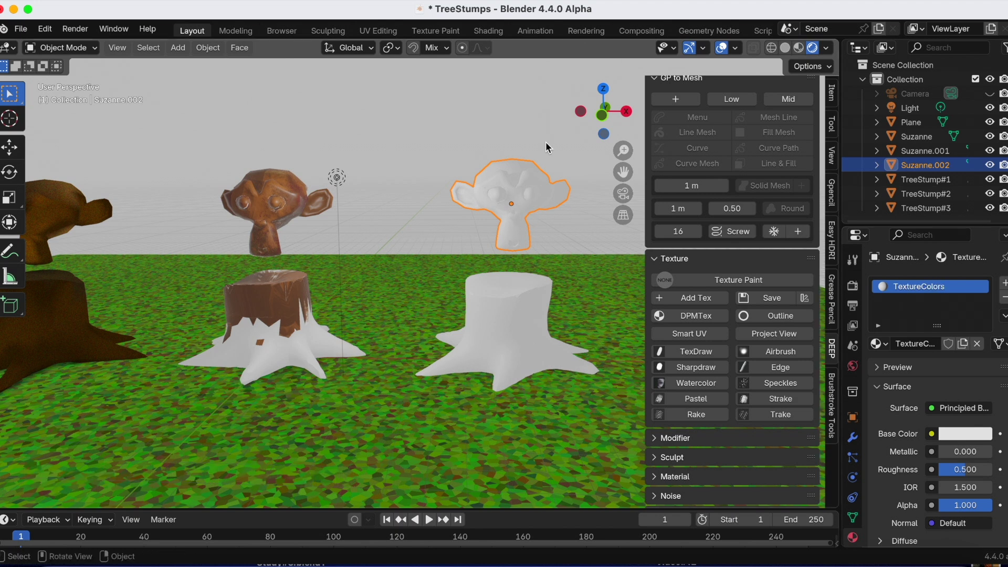
- Add a white 1024 x 1024 px base texture paint slot to the right Suzanne and view its nodes in the Shading workspace
{"action": "left_click", "coordinate": [701, 299]}
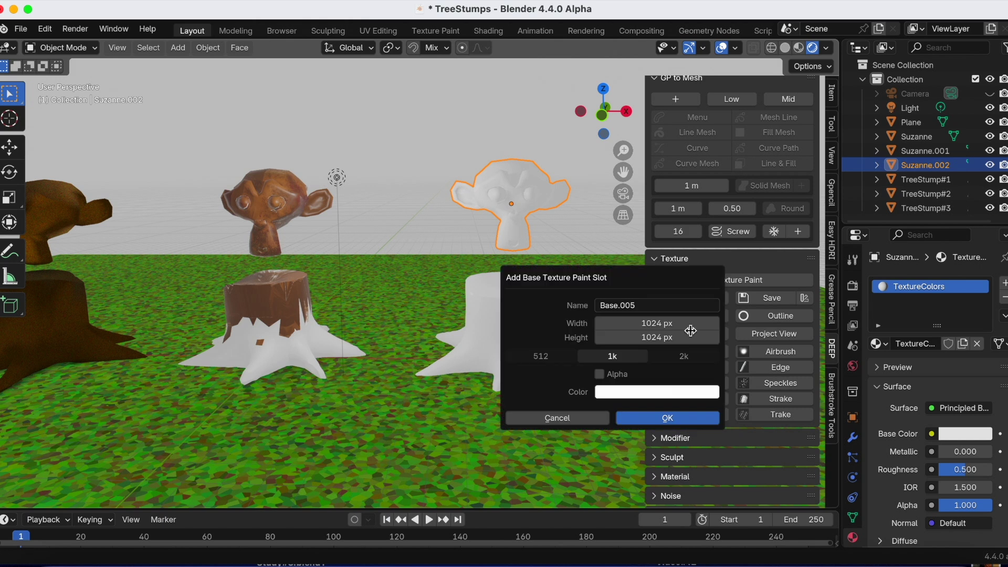
{"action": "left_click", "coordinate": [663, 417]}
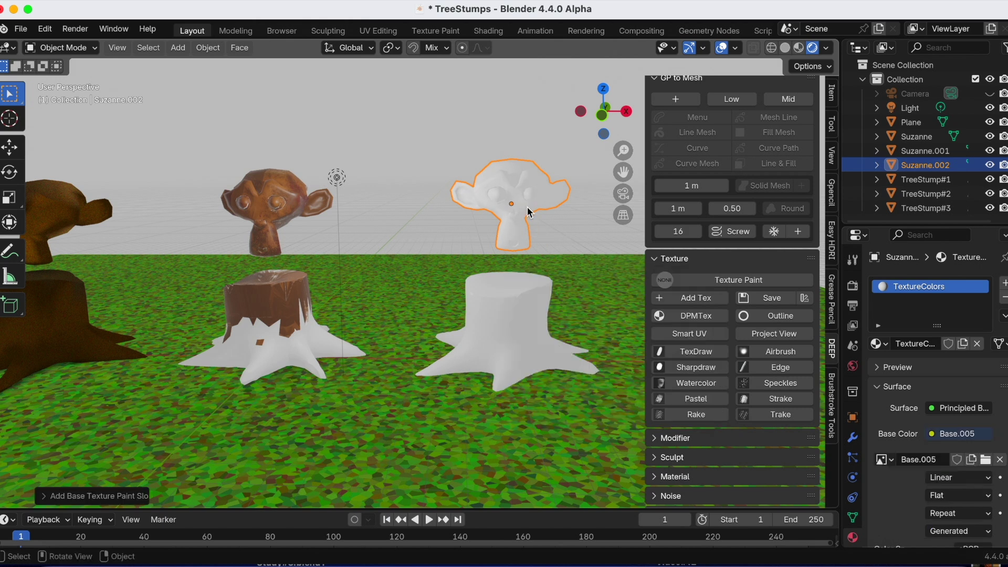
{"action": "left_click", "coordinate": [492, 29]}
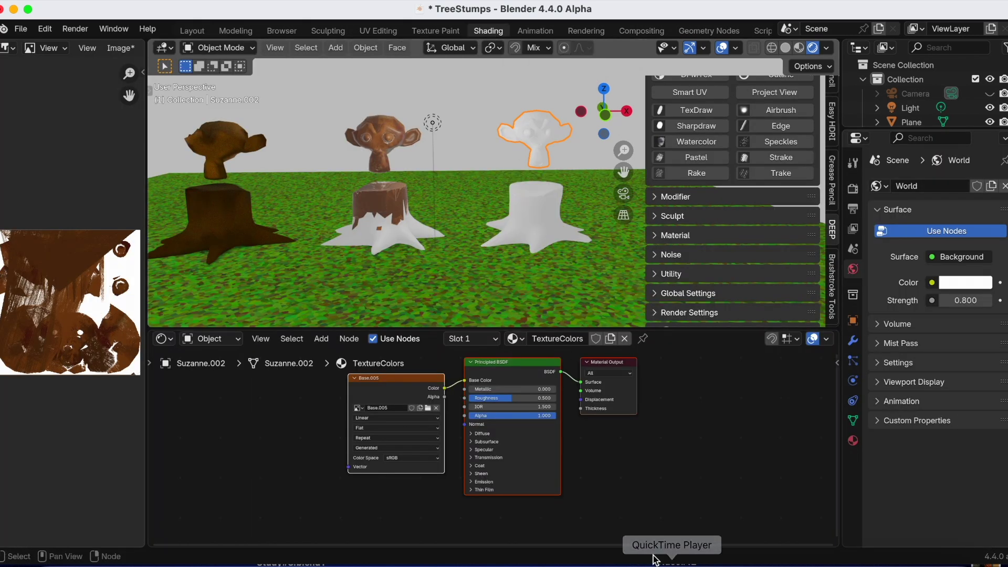
{"action": "scroll", "coordinate": [631, 452], "scroll_direction": "up", "scroll_amount": 2}
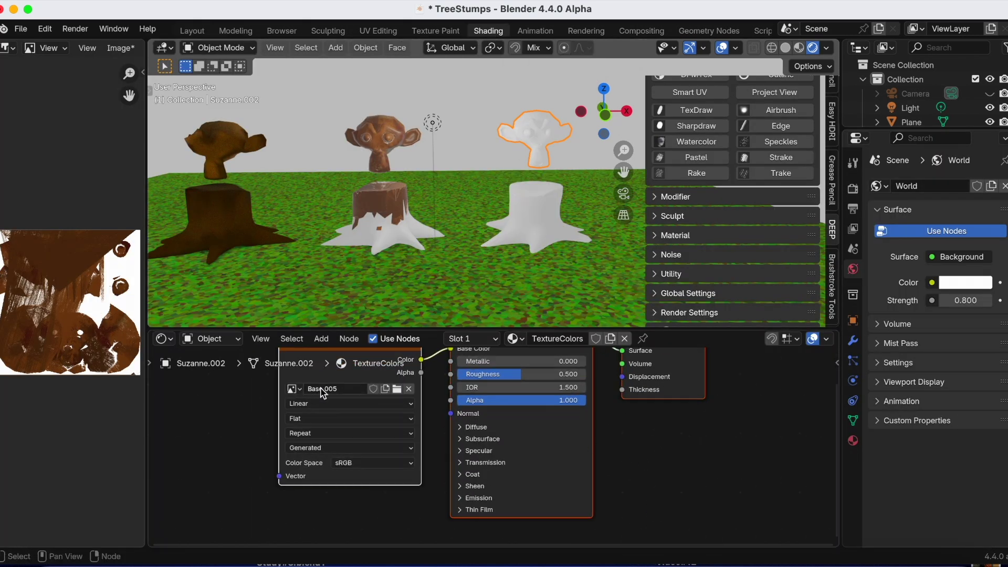
{"action": "left_click", "coordinate": [299, 391]}
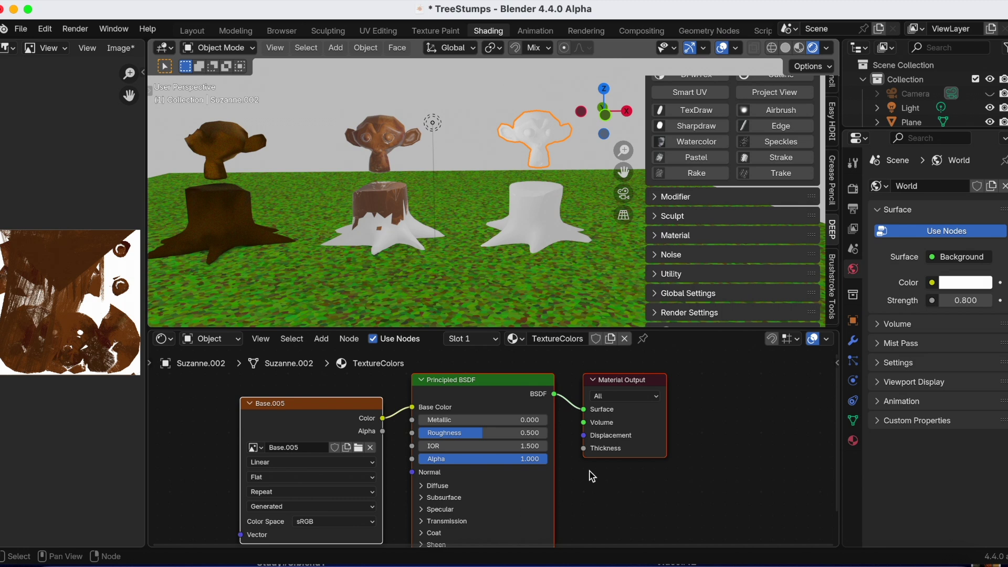
{"action": "left_click", "coordinate": [663, 497]}
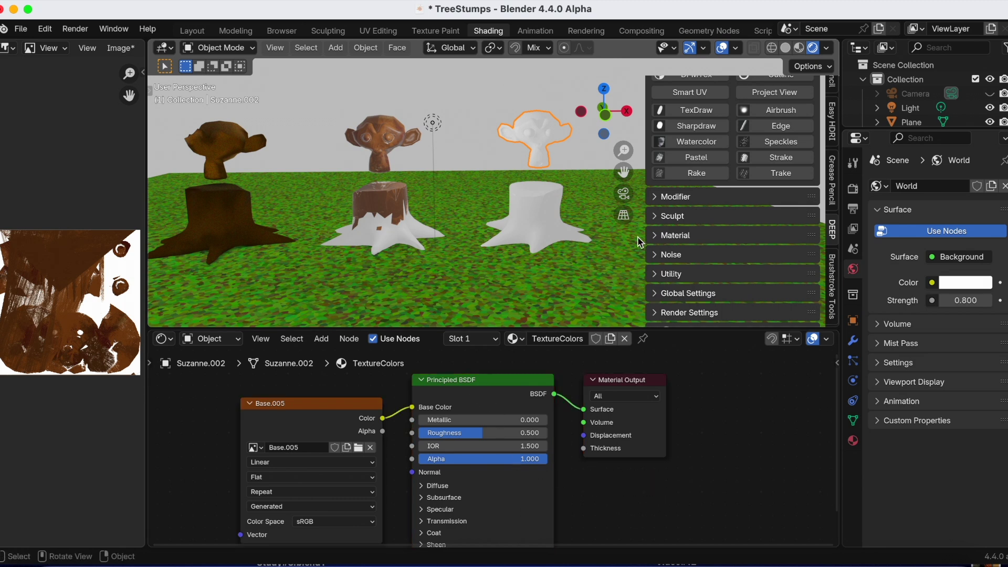
- Put the right Suzanne into Texture Paint mode with the Pastel brush
{"action": "left_click", "coordinate": [705, 158]}
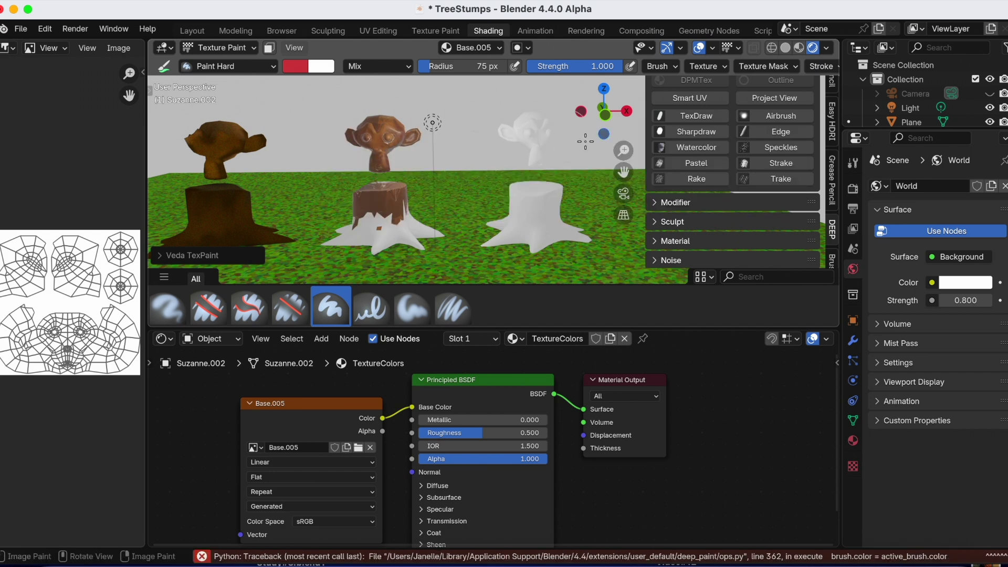
{"action": "left_click_drag", "start_coordinate": [624, 172], "coordinate": [526, 172]}
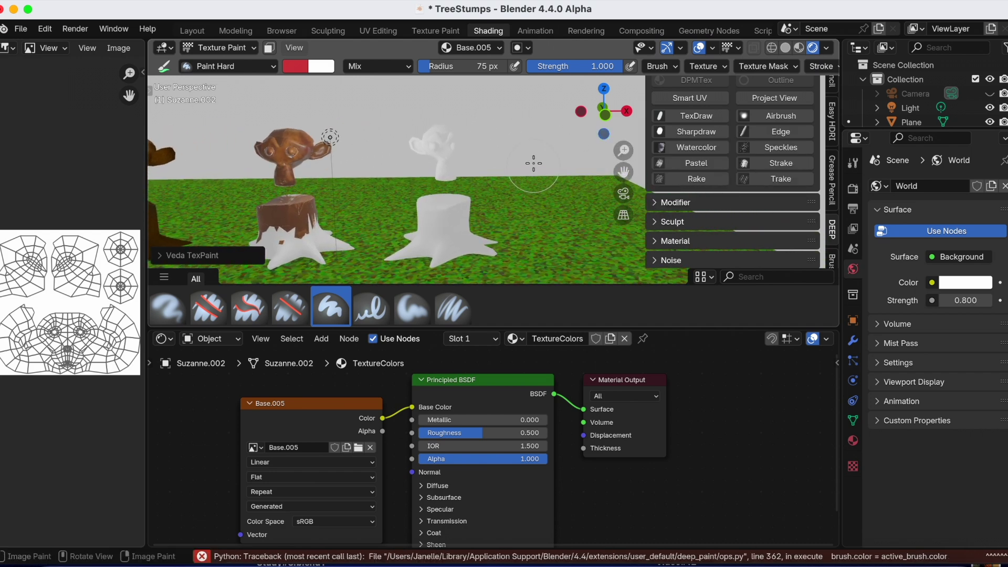
{"action": "scroll", "coordinate": [534, 158], "scroll_direction": "up", "scroll_amount": 3}
{"action": "scroll", "coordinate": [535, 157], "scroll_direction": "down", "scroll_amount": 1}
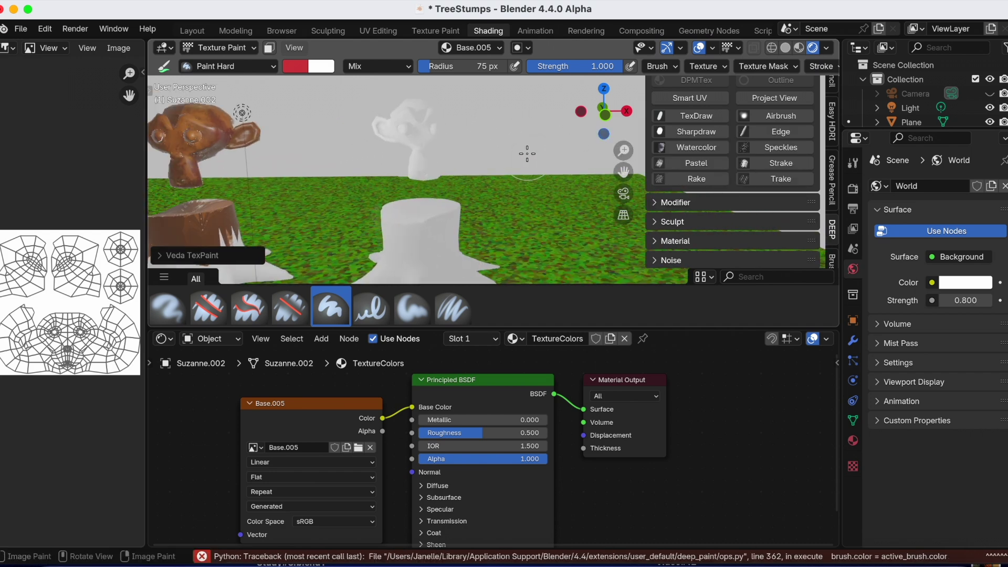
{"action": "left_click", "coordinate": [695, 165]}
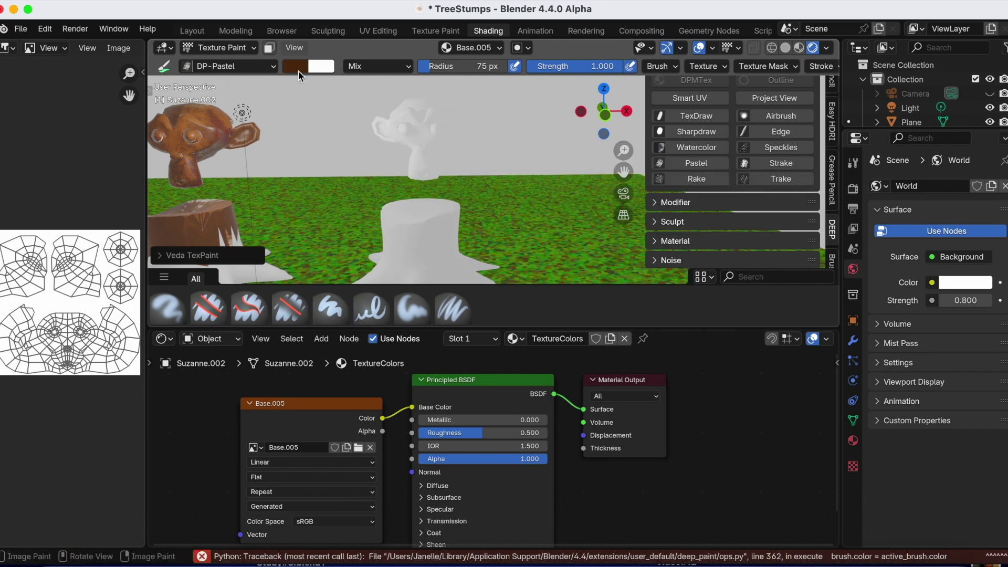
- Choose a dark olive-brown brush color and paint the right Suzanne's face and head with Pastel strokes
{"action": "left_click", "coordinate": [296, 69]}
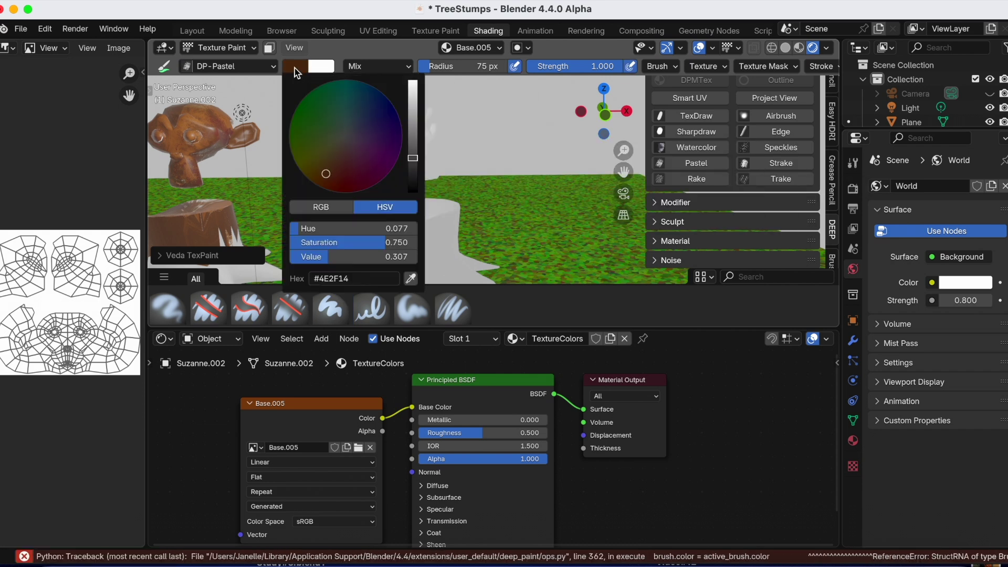
{"action": "left_click", "coordinate": [324, 157]}
{"action": "mouse_move", "coordinate": [426, 154]}
{"action": "left_mouse_down"}
{"action": "mouse_move", "coordinate": [386, 126]}
{"action": "mouse_move", "coordinate": [436, 134]}
{"action": "mouse_move", "coordinate": [408, 173]}
{"action": "left_mouse_up"}
{"action": "scroll", "coordinate": [440, 158], "scroll_direction": "down", "scroll_amount": 4}
{"action": "scroll", "coordinate": [447, 156], "scroll_direction": "up", "scroll_amount": 3}
{"action": "mouse_move", "coordinate": [452, 152]}
{"action": "middle_mouse_down"}
{"action": "mouse_move", "coordinate": [456, 230]}
{"action": "mouse_move", "coordinate": [431, 174]}
{"action": "middle_mouse_up"}
{"action": "mouse_move", "coordinate": [431, 173]}
{"action": "left_mouse_down"}
{"action": "mouse_move", "coordinate": [398, 140]}
{"action": "mouse_move", "coordinate": [406, 164]}
{"action": "mouse_move", "coordinate": [465, 149]}
{"action": "left_mouse_up"}
{"action": "middle_click_drag", "start_coordinate": [464, 149], "coordinate": [475, 66]}
- Cover more of the right Suzanne with green and dark brown Pastel strokes, using an 83 px brush radius
{"action": "left_click", "coordinate": [482, 53]}
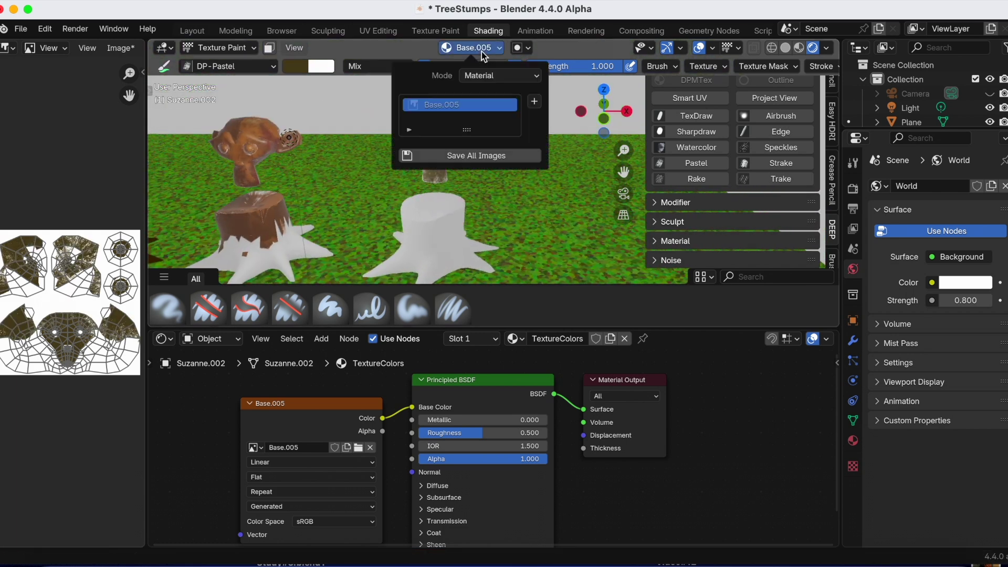
{"action": "middle_click_drag", "start_coordinate": [527, 139], "coordinate": [484, 117]}
{"action": "middle_click_drag", "start_coordinate": [484, 117], "coordinate": [501, 102]}
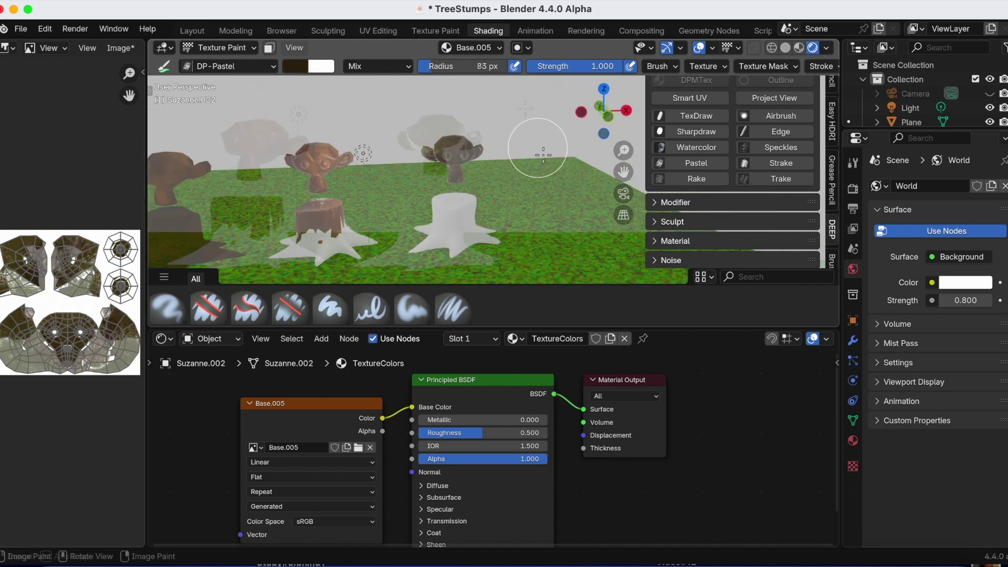
{"action": "middle_click_drag", "start_coordinate": [544, 155], "coordinate": [534, 151]}
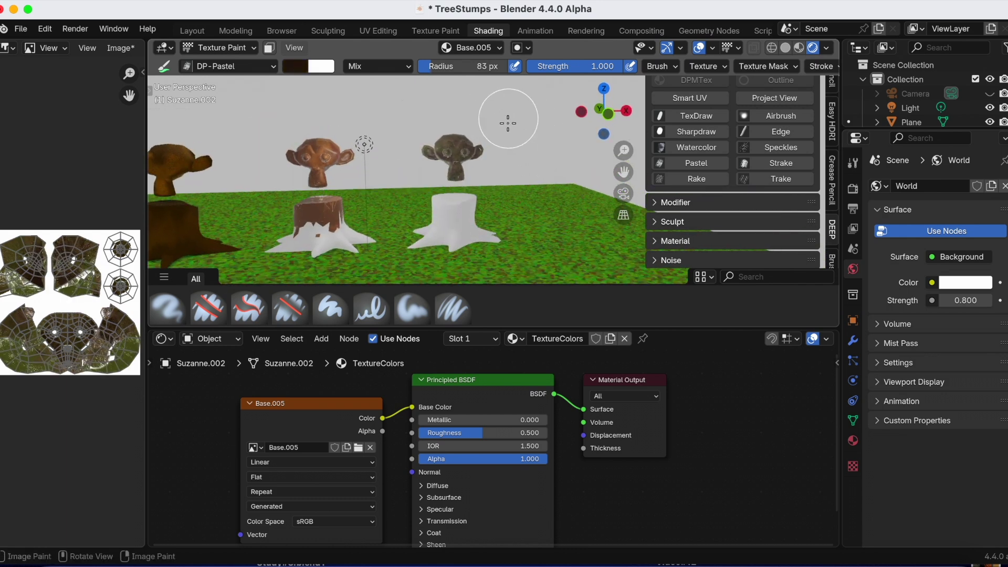
- Switch the right Suzanne to Object Mode and return to the Layout workspace
{"action": "left_click", "coordinate": [221, 47]}
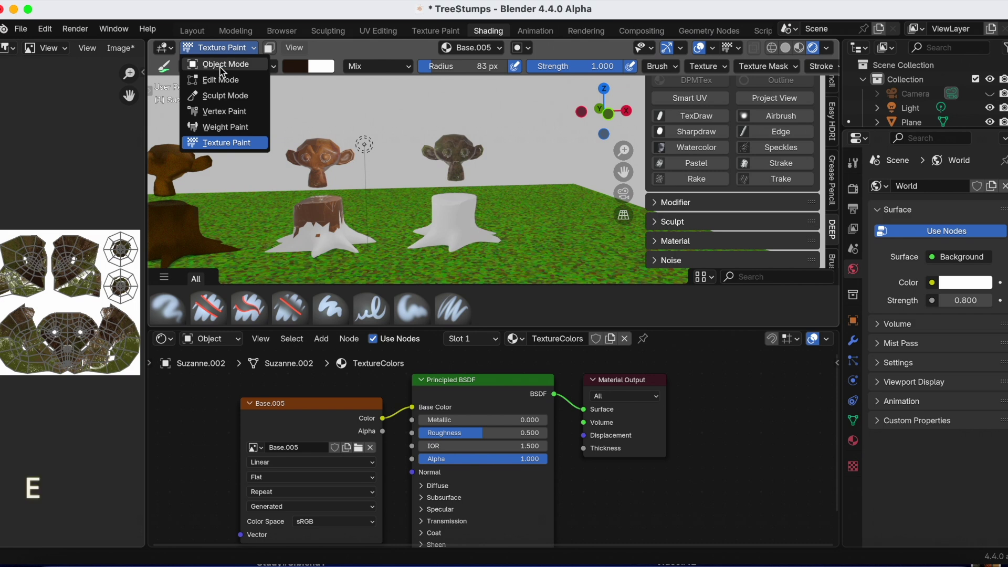
{"action": "left_click", "coordinate": [223, 62]}
{"action": "middle_click_drag", "start_coordinate": [471, 172], "coordinate": [505, 190]}
{"action": "left_click", "coordinate": [194, 31]}
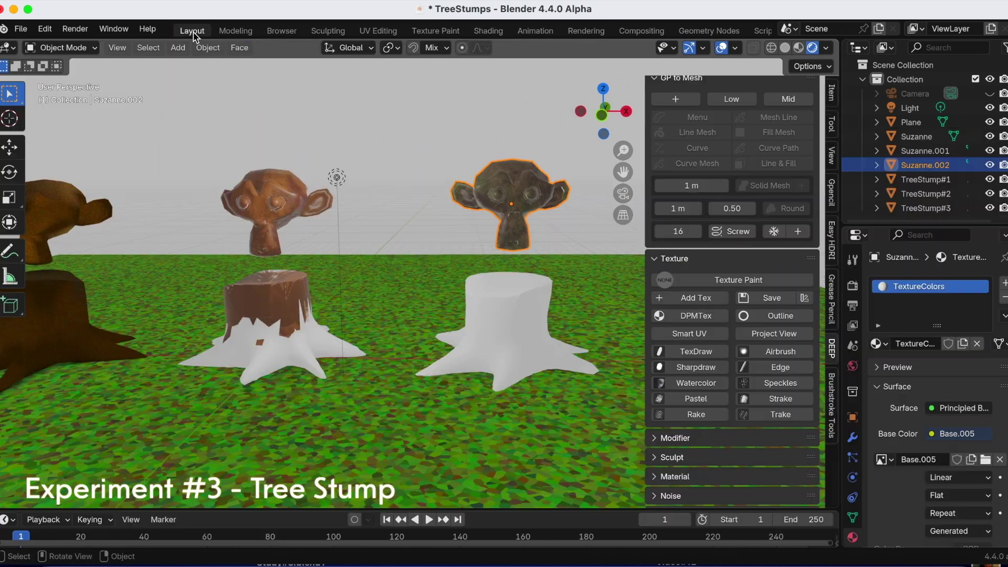
- Select the right tree stump, TreeStump#1, and frame it in the Layout workspace
{"action": "left_click", "coordinate": [499, 306]}
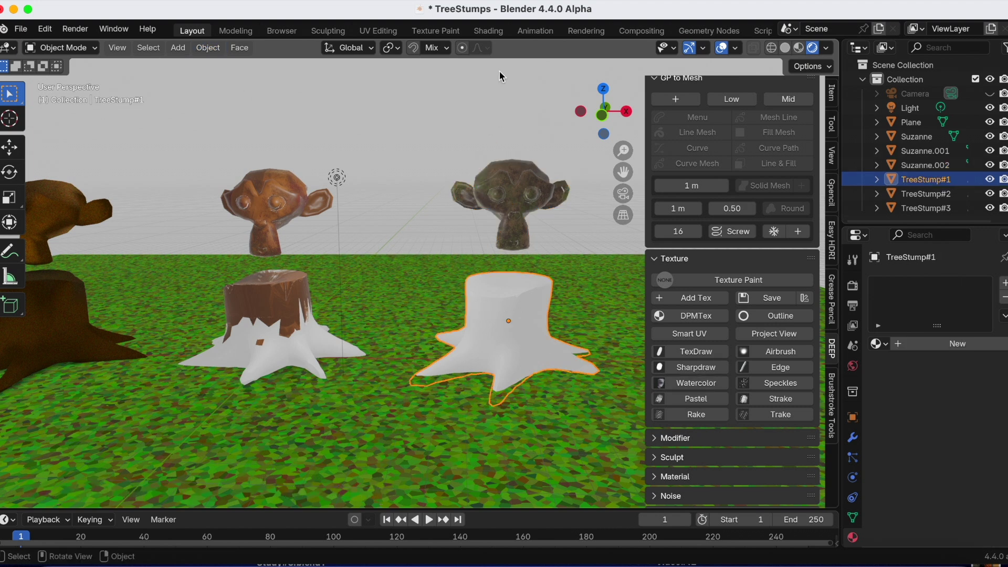
{"action": "left_click", "coordinate": [488, 31]}
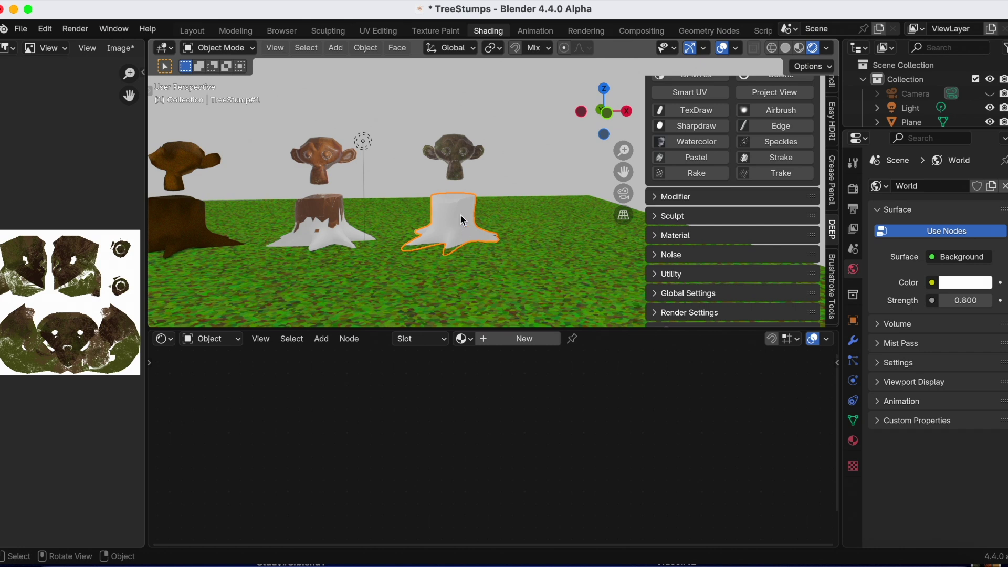
{"action": "left_click", "coordinate": [193, 33]}
{"action": "scroll", "coordinate": [556, 348], "scroll_direction": "up", "scroll_amount": 2}
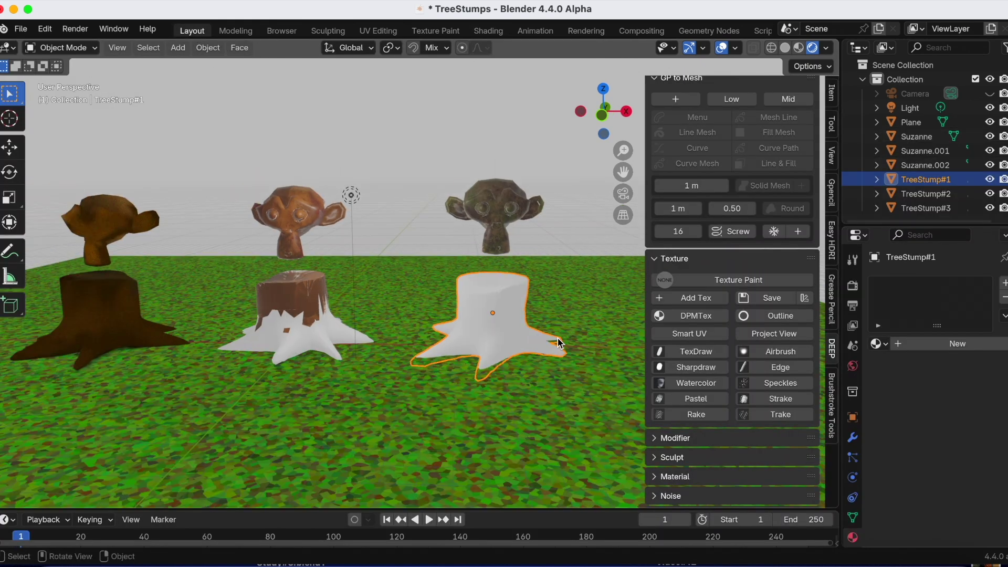
{"action": "scroll", "coordinate": [559, 334], "scroll_direction": "up", "scroll_amount": 2}
{"action": "scroll", "coordinate": [854, 446], "scroll_direction": "down", "scroll_amount": 2}
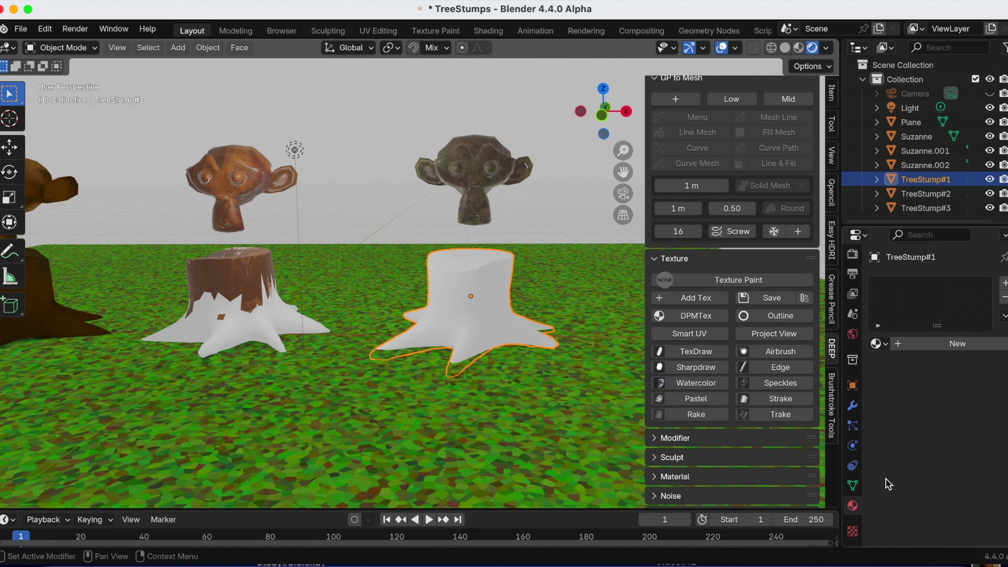
- Give the right stump a new material named TextureSTUMP
{"action": "left_click", "coordinate": [935, 347]}
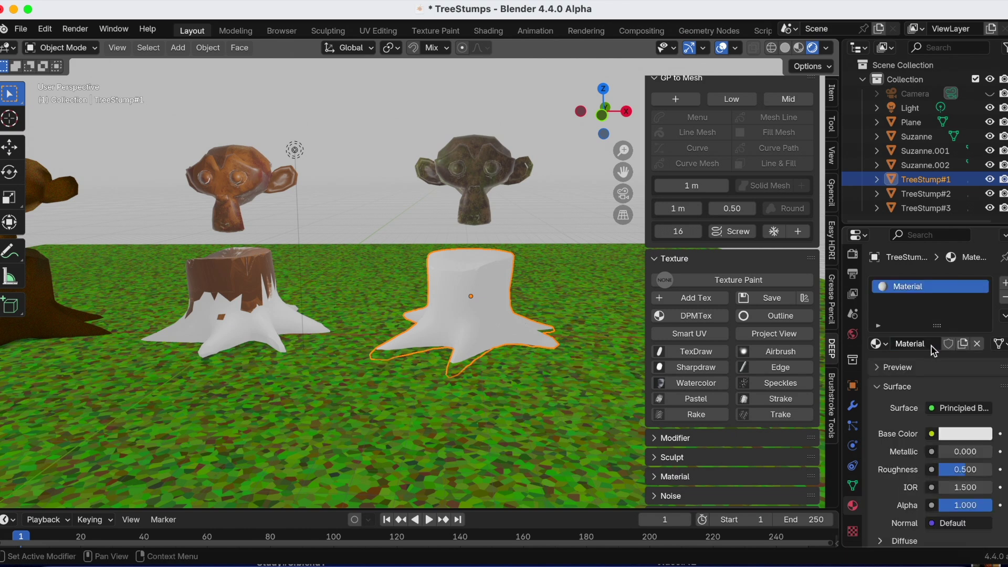
{"action": "double_click", "coordinate": [907, 286]}
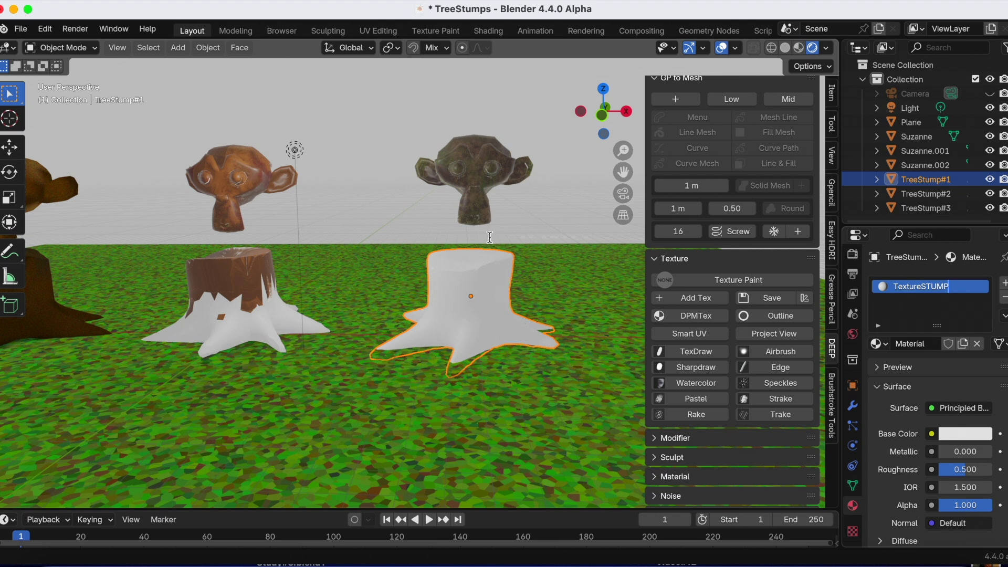
{"action": "key", "text": "Return"}
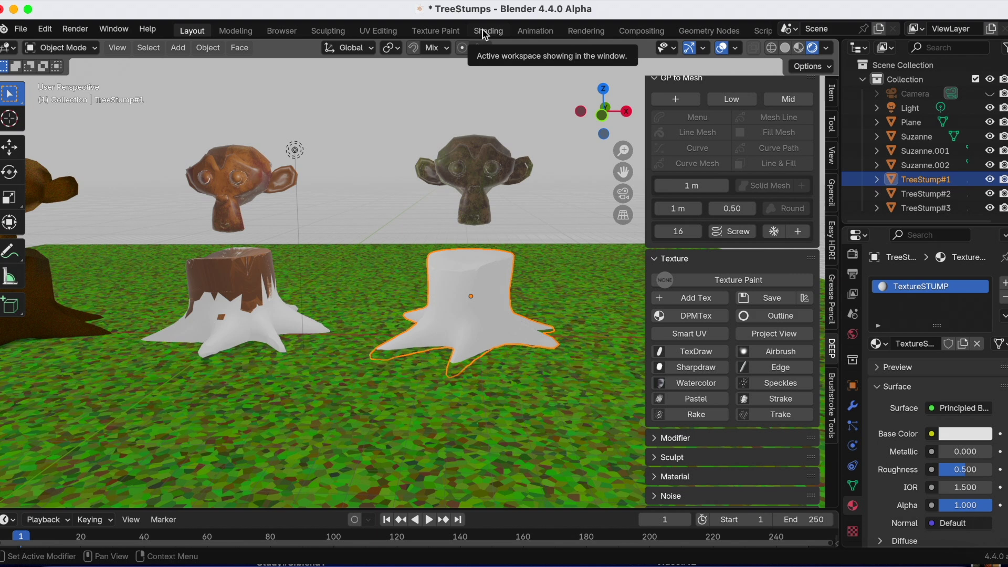
- Open the Shading workspace and add an Image Texture node beside the Principled BSDF in the TextureSTUMP material
{"action": "left_click", "coordinate": [483, 32]}
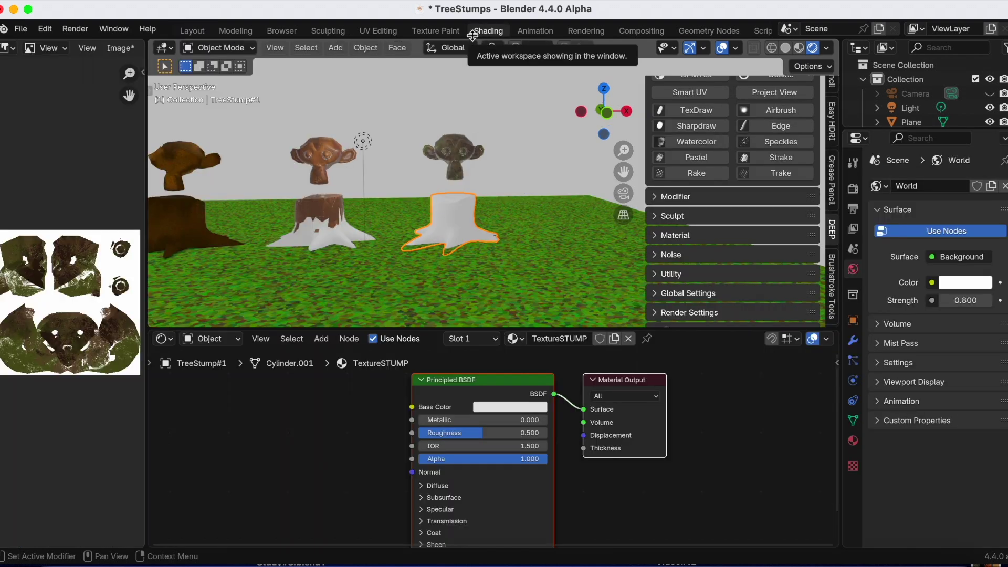
{"action": "middle_click_drag", "start_coordinate": [377, 421], "coordinate": [414, 410]}
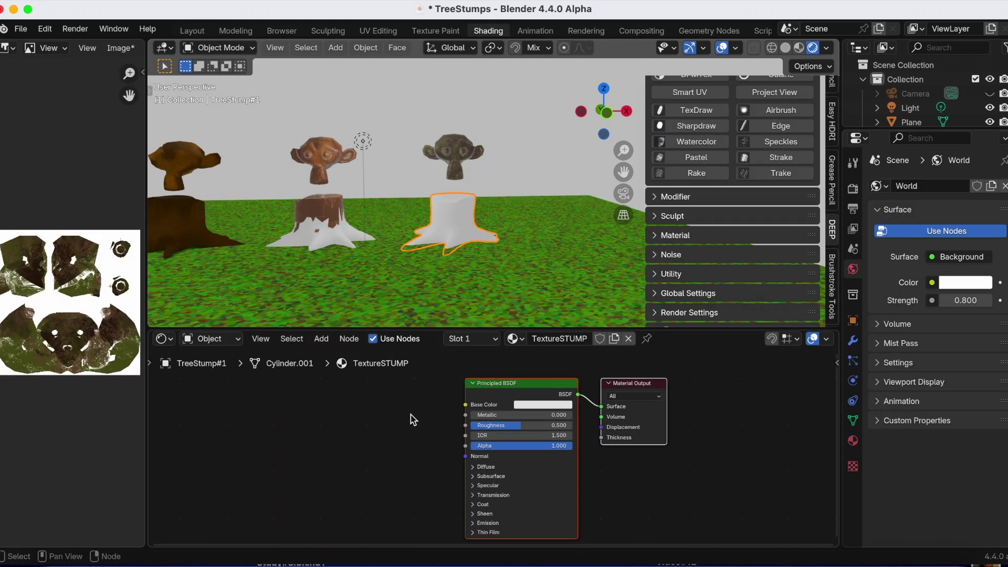
{"action": "key", "text": "shift+a"}
{"action": "mouse_move", "coordinate": [386, 456]}
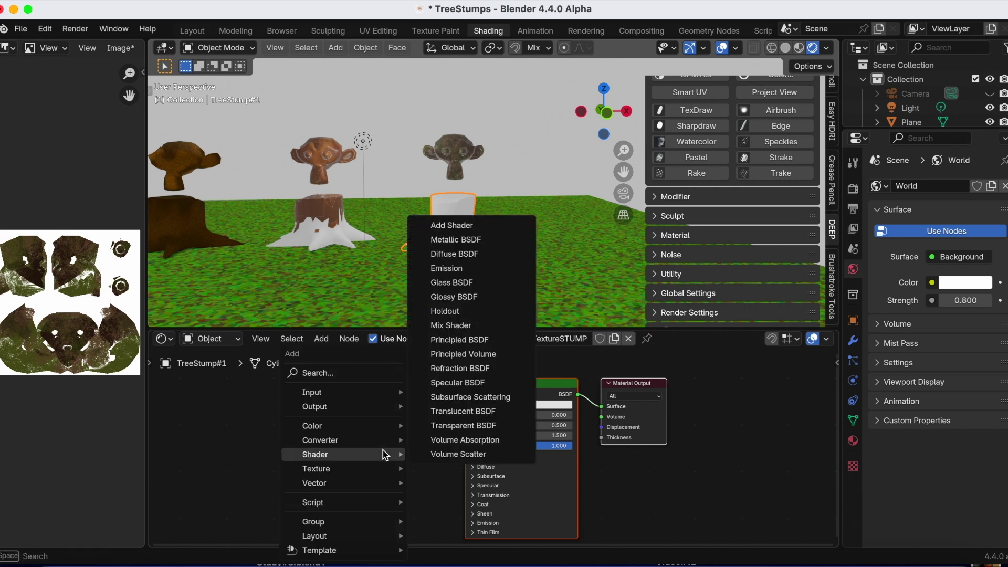
{"action": "left_click", "coordinate": [363, 373]}
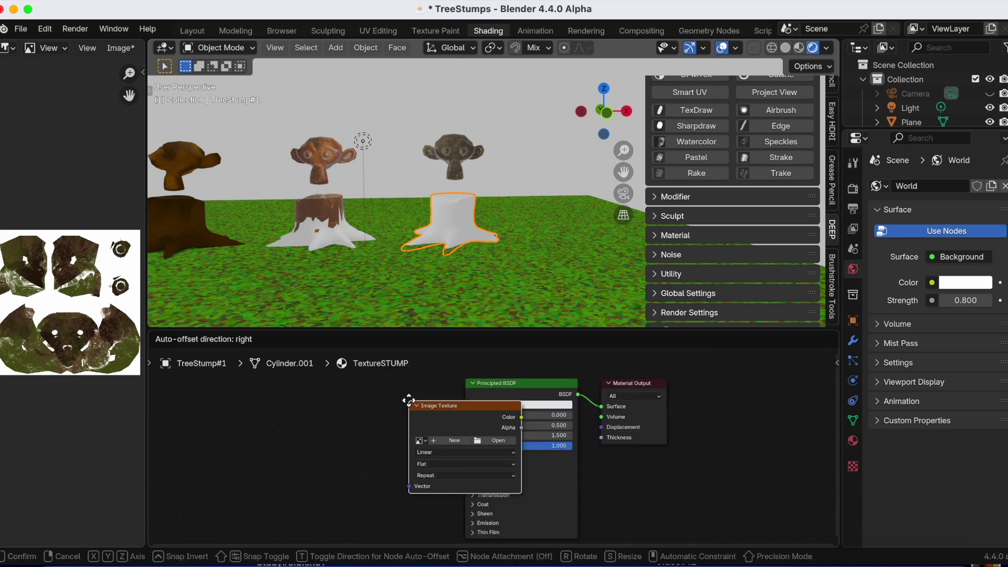
{"action": "left_click", "coordinate": [289, 387]}
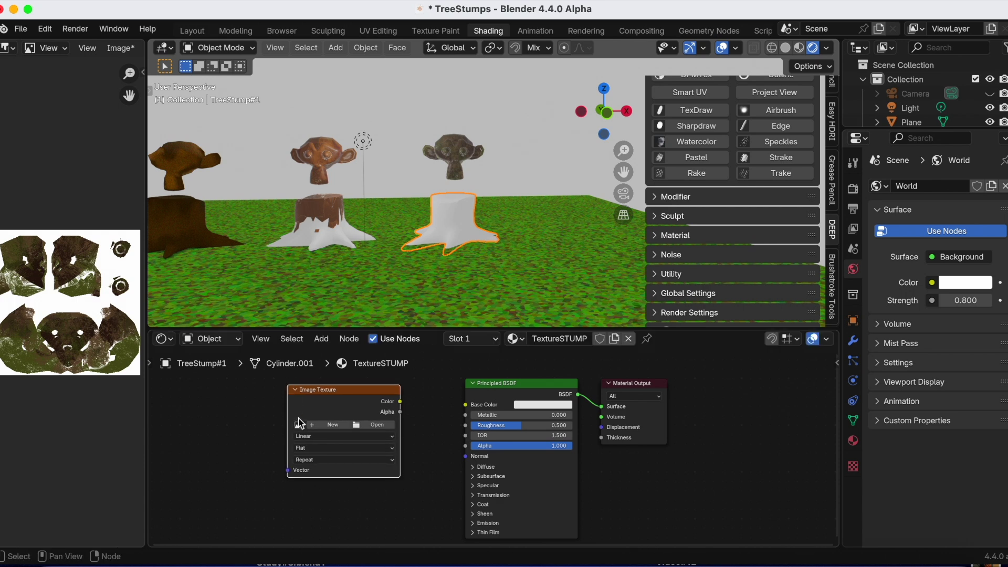
- Create a new white 1024 × 1024 px image named TextureStump in the Image Texture node
{"action": "left_click", "coordinate": [333, 424]}
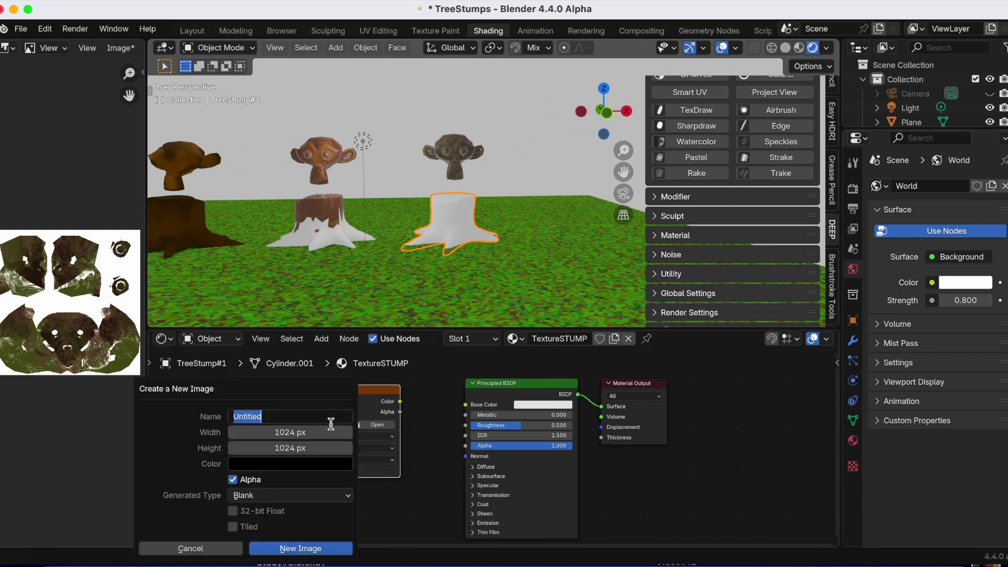
{"action": "type", "text": "TextureStump"}
{"action": "left_click", "coordinate": [280, 466]}
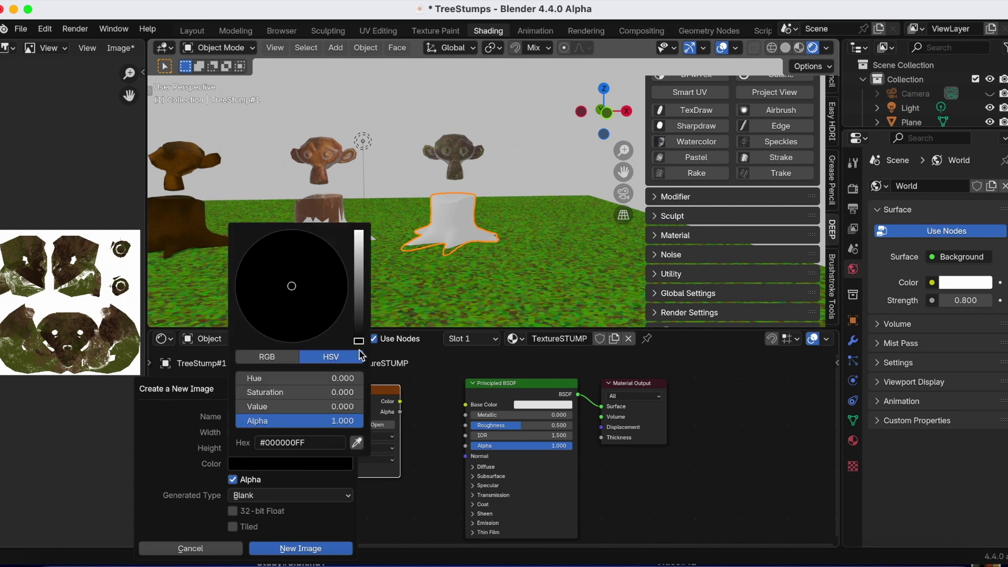
{"action": "left_click_drag", "start_coordinate": [360, 344], "coordinate": [359, 233]}
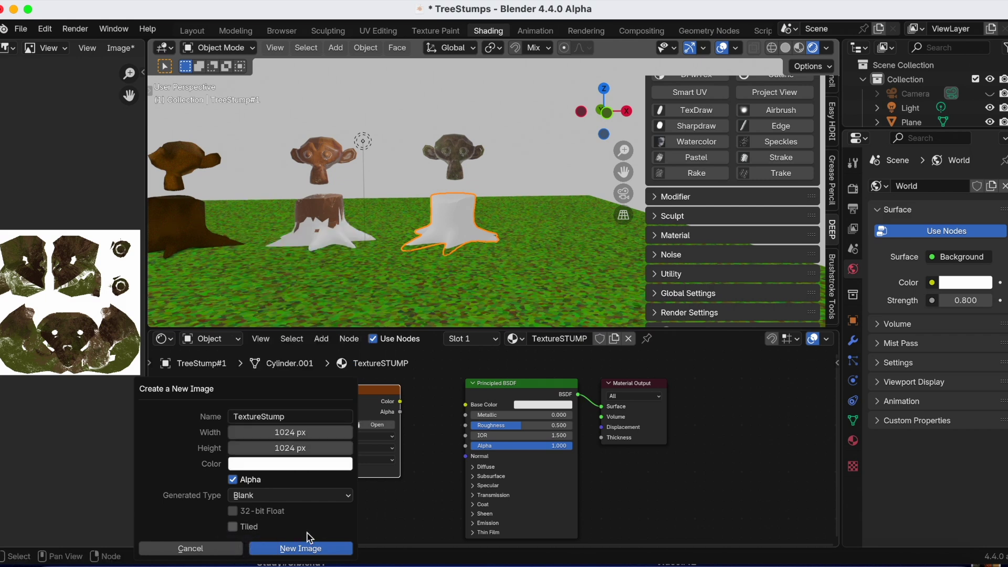
{"action": "left_click", "coordinate": [295, 548]}
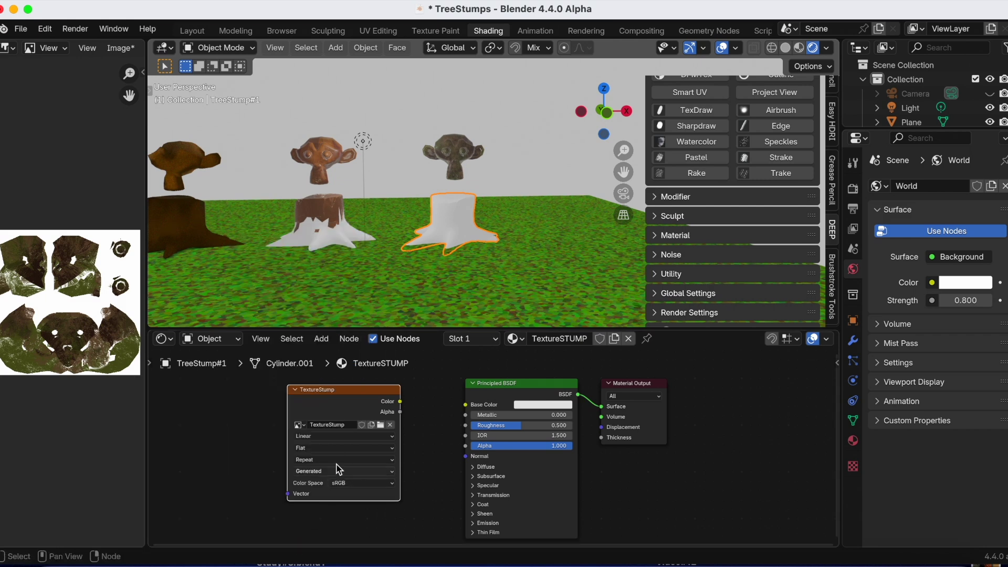
- Connect the image texture's Color output to the Principled BSDF's Base Color and reposition the texture node
{"action": "scroll", "coordinate": [336, 468], "scroll_direction": "up", "scroll_amount": 1}
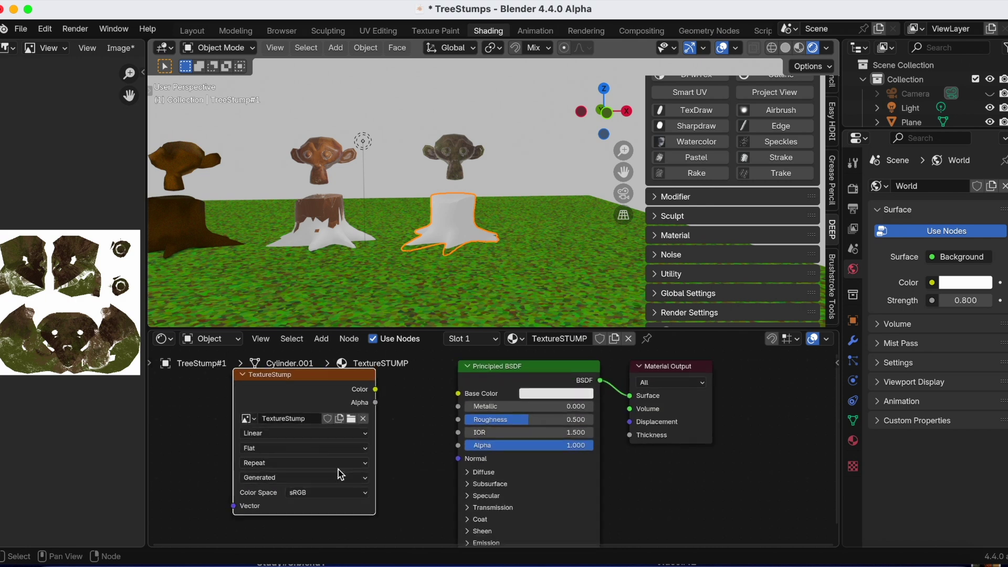
{"action": "scroll", "coordinate": [341, 473], "scroll_direction": "down", "scroll_amount": 1}
{"action": "left_click_drag", "start_coordinate": [393, 398], "coordinate": [464, 403]}
{"action": "left_click", "coordinate": [336, 408]}
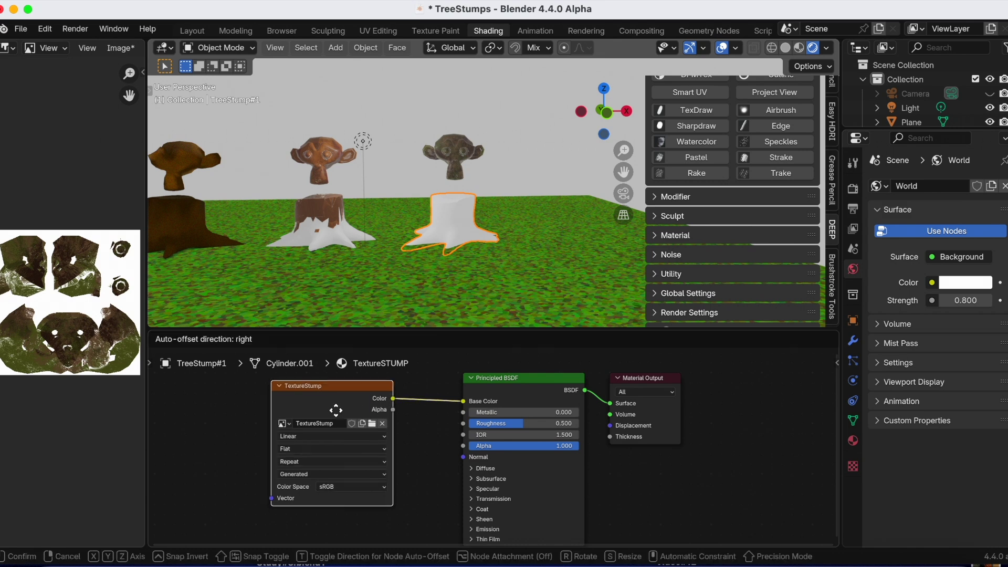
{"action": "scroll", "coordinate": [441, 423], "scroll_direction": "down", "scroll_amount": 3}
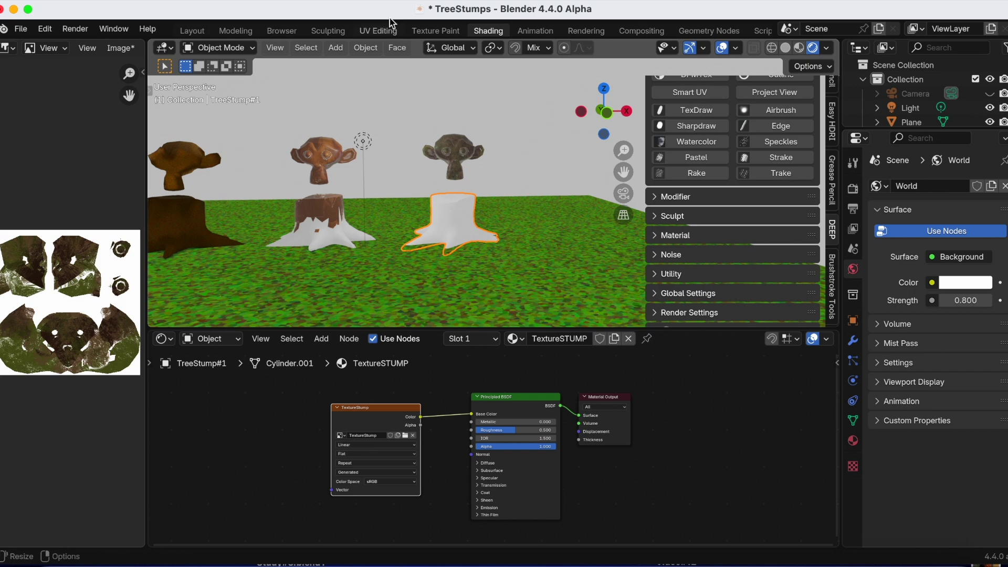
- Switch to the UV Editing workspace and select the entire mesh of the right tree stump
{"action": "left_click", "coordinate": [381, 30]}
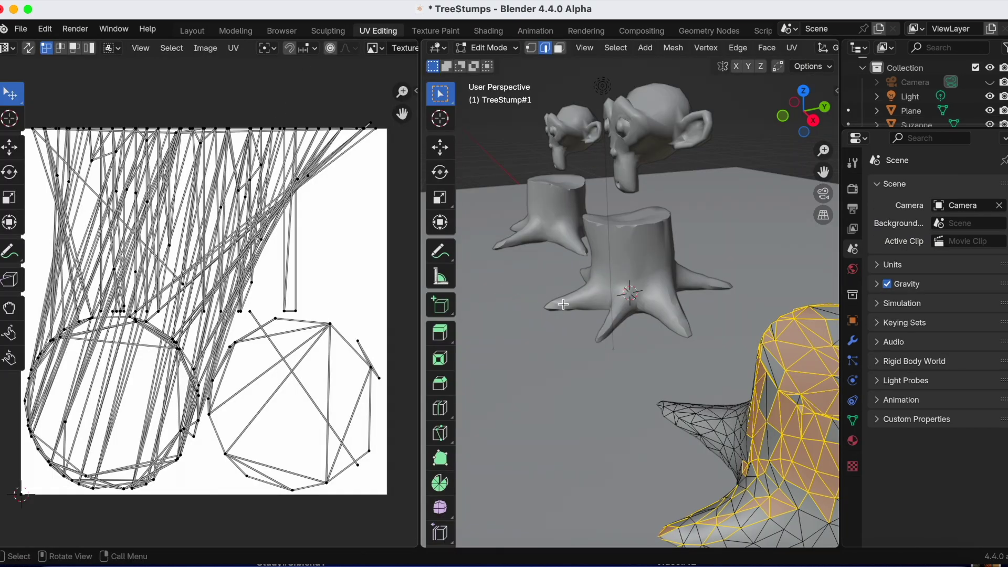
{"action": "scroll", "coordinate": [537, 314], "scroll_direction": "down", "scroll_amount": 5}
{"action": "middle_click_drag", "start_coordinate": [609, 359], "coordinate": [677, 336]}
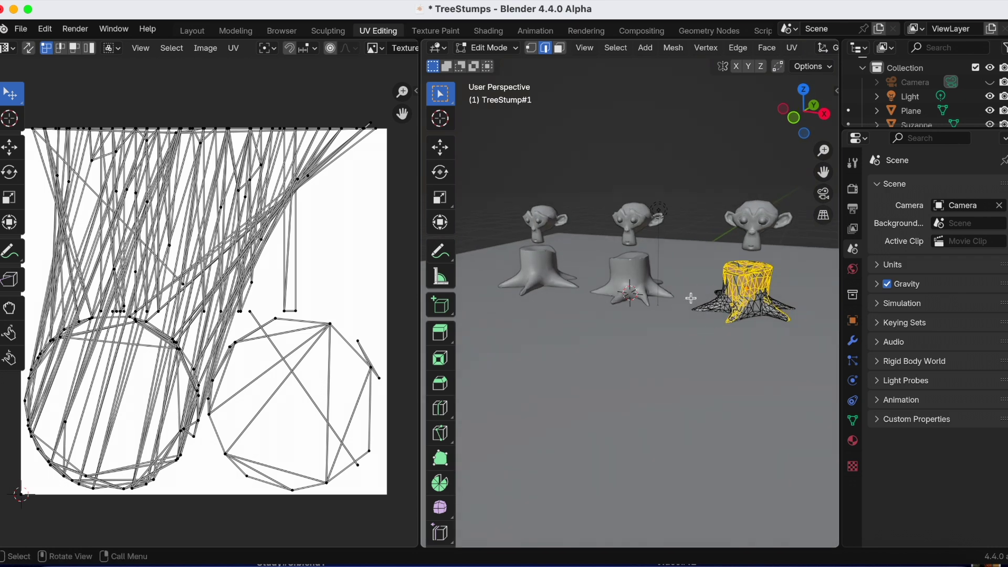
{"action": "middle_click_drag", "start_coordinate": [824, 174], "coordinate": [740, 263]}
{"action": "scroll", "coordinate": [702, 268], "scroll_direction": "up", "scroll_amount": 5}
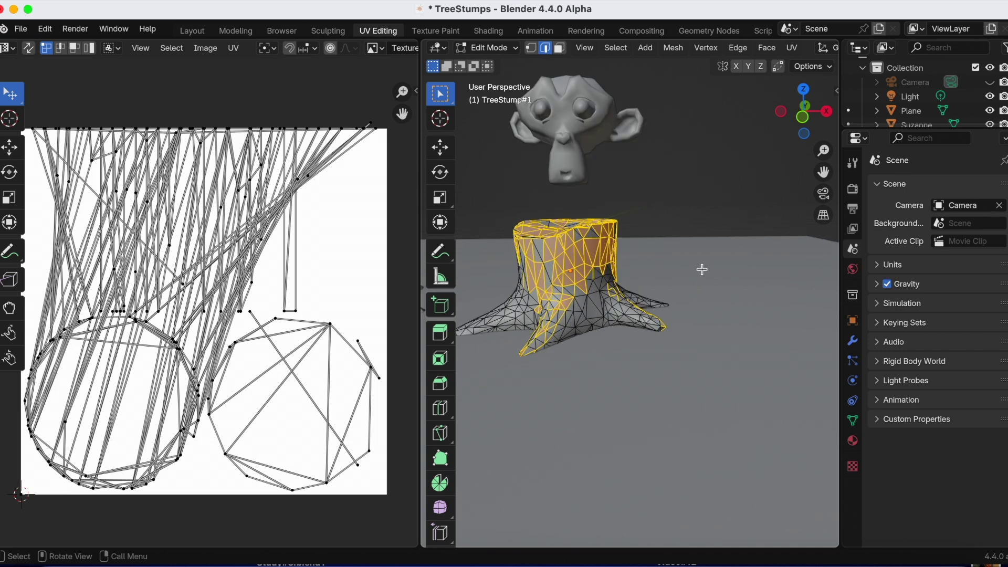
{"action": "scroll", "coordinate": [704, 262], "scroll_direction": "down", "scroll_amount": 3}
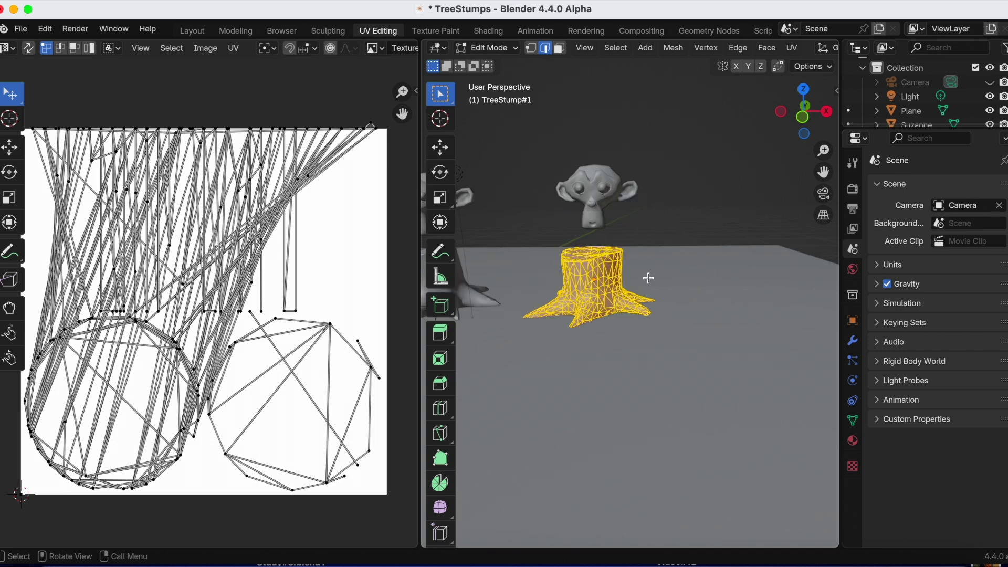
{"action": "scroll", "coordinate": [650, 278], "scroll_direction": "up", "scroll_amount": 2}
- Unwrap the right stump with Smart UV Project using a 66° angle limit, and save the file
{"action": "key", "text": "u"}
{"action": "mouse_move", "coordinate": [652, 276]}
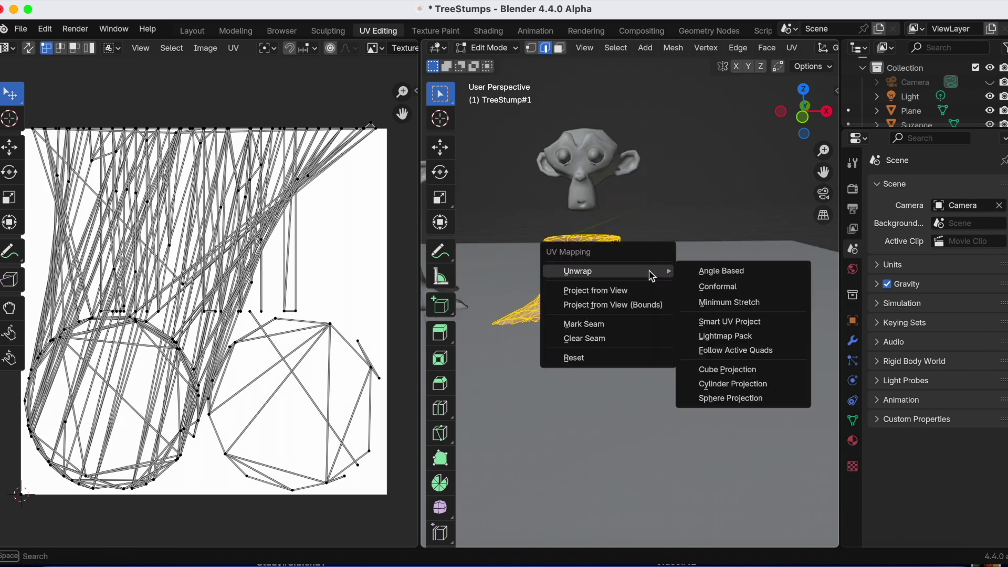
{"action": "left_click", "coordinate": [746, 323]}
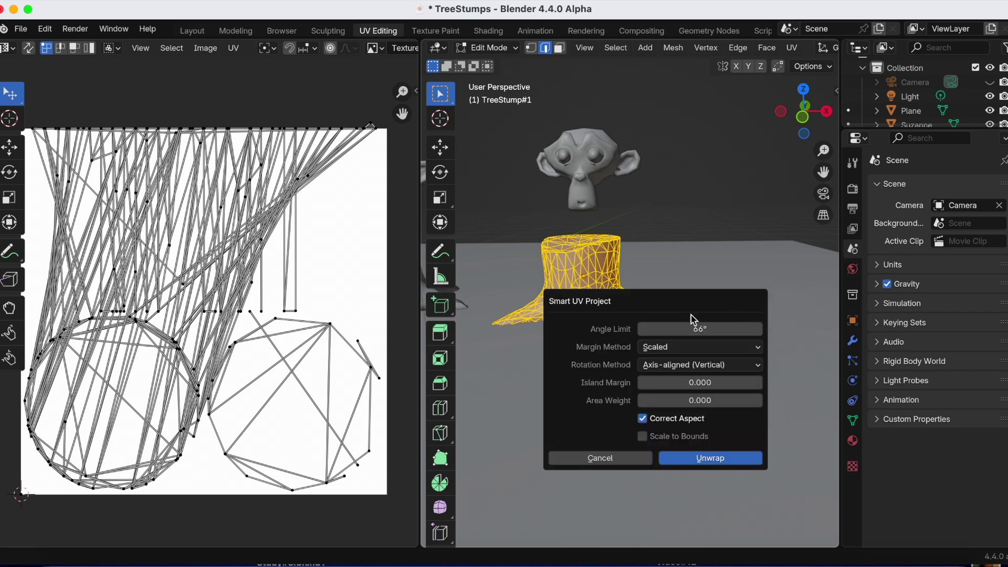
{"action": "left_click", "coordinate": [710, 459]}
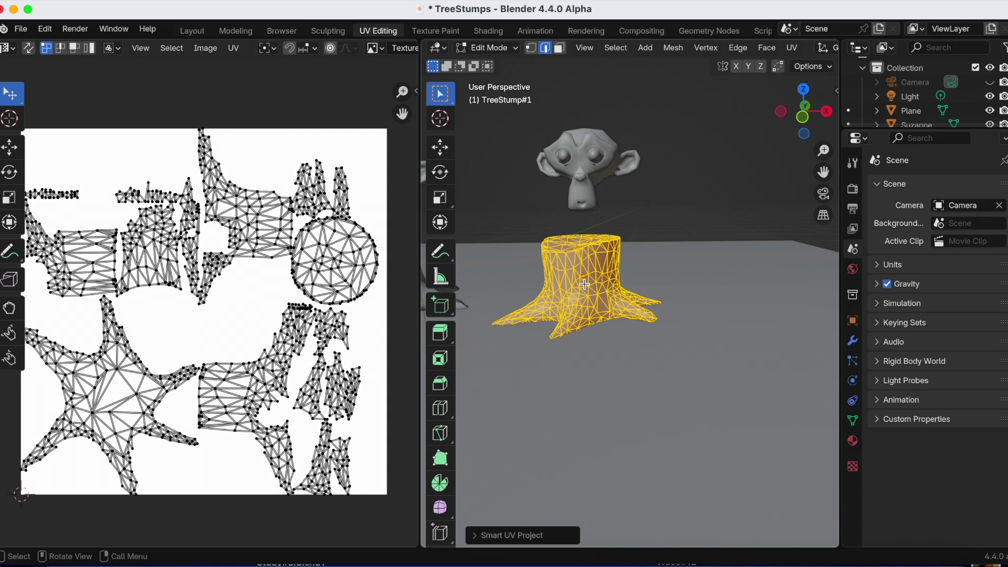
{"action": "key", "text": "ctrl+s"}
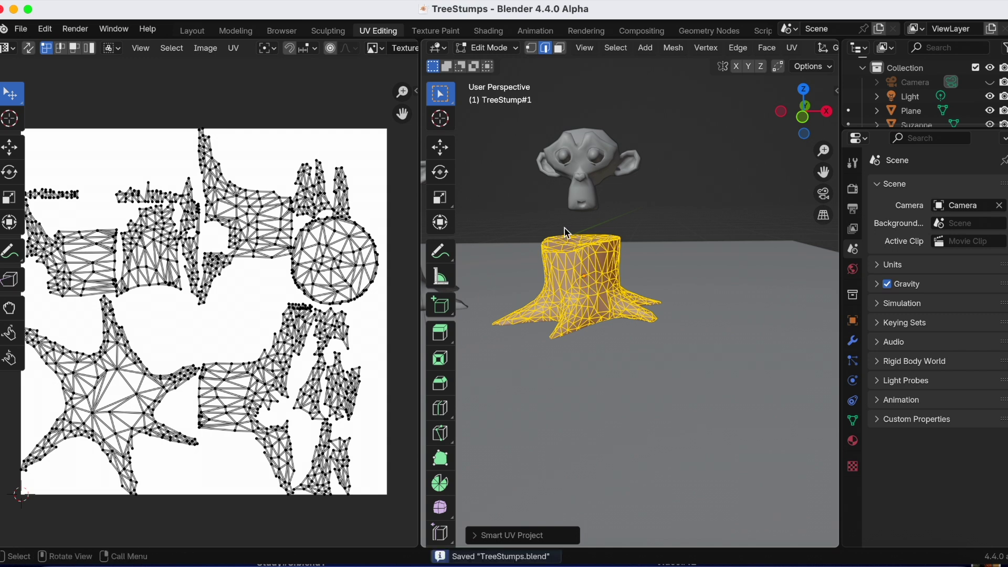
- Return to the Layout workspace and add a base texture paint slot to the right tree stump
{"action": "left_click", "coordinate": [199, 31]}
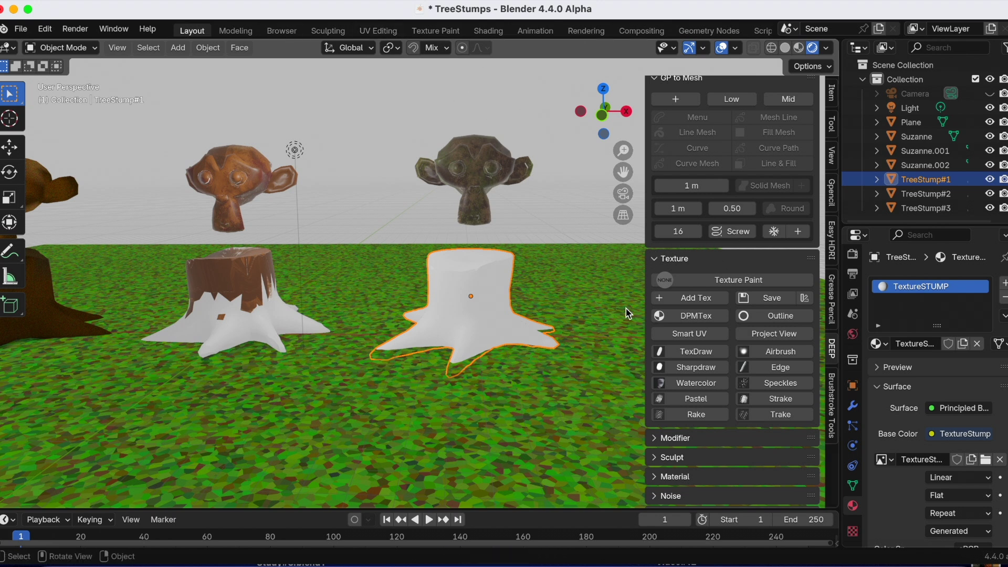
{"action": "left_click", "coordinate": [696, 299]}
{"action": "left_click", "coordinate": [673, 418]}
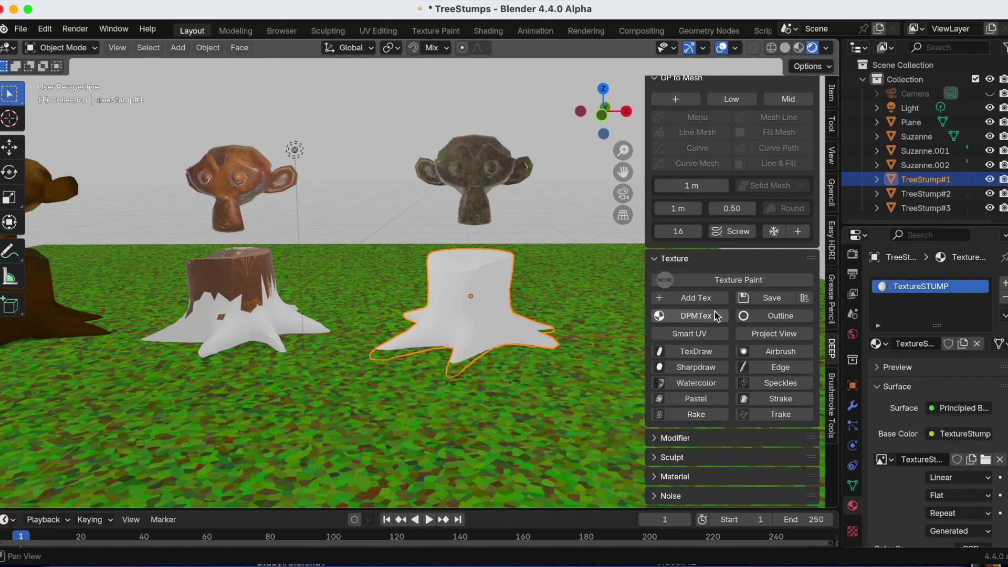
{"action": "left_click", "coordinate": [703, 301]}
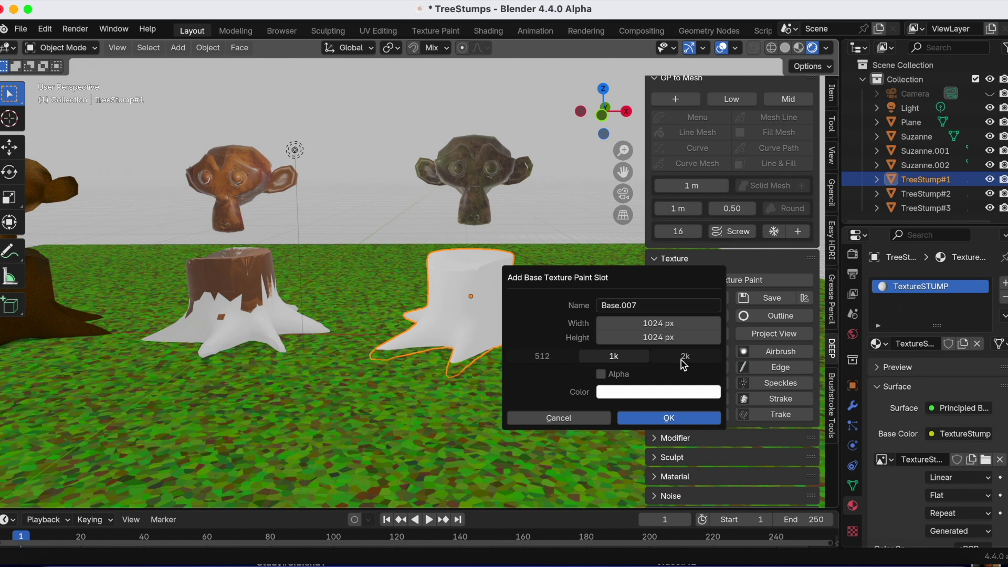
{"action": "left_click", "coordinate": [600, 418]}
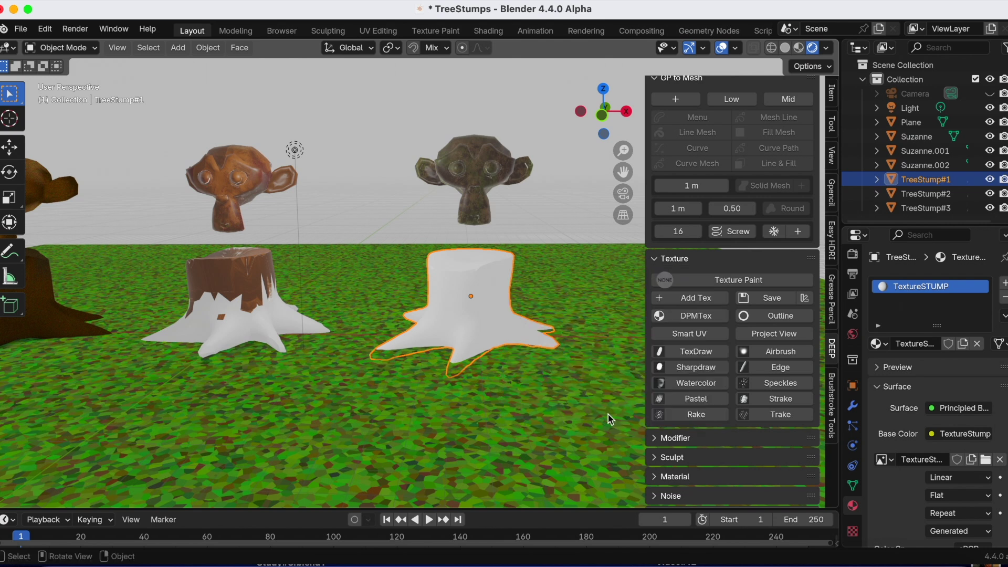
- In the Shading workspace, assign the Base.006 image to the texture node connected to Base Color, and select that node
{"action": "left_click", "coordinate": [494, 34]}
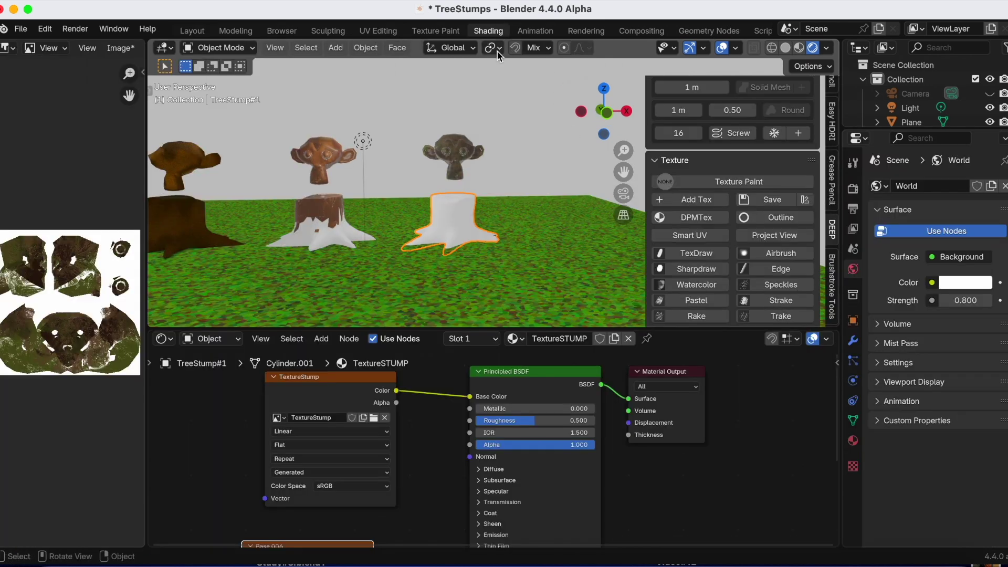
{"action": "left_click", "coordinate": [285, 418]}
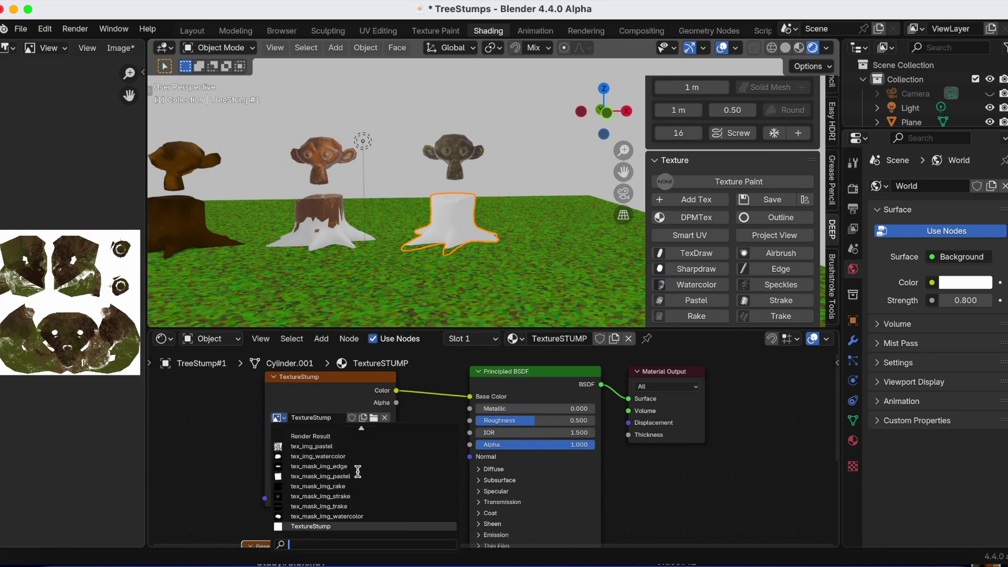
{"action": "scroll", "coordinate": [368, 468], "scroll_direction": "up", "scroll_amount": 5}
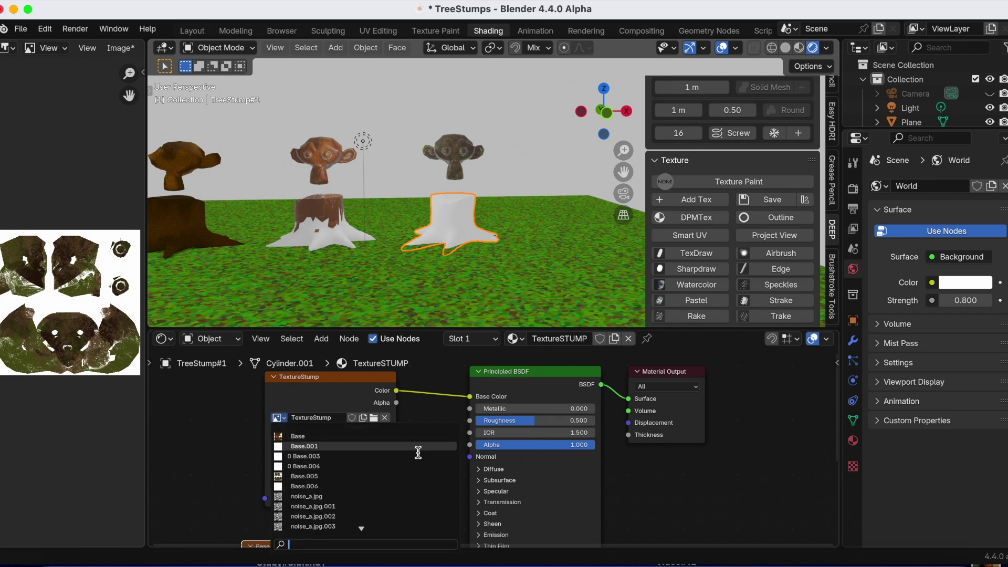
{"action": "left_click", "coordinate": [374, 487]}
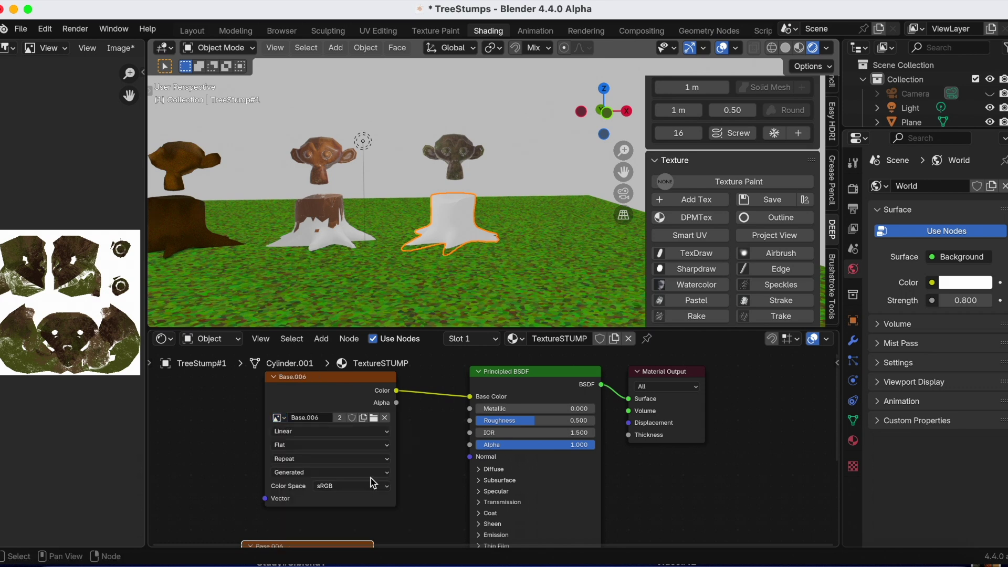
{"action": "scroll", "coordinate": [370, 482], "scroll_direction": "down", "scroll_amount": 2}
{"action": "middle_click_drag", "start_coordinate": [413, 494], "coordinate": [404, 466]}
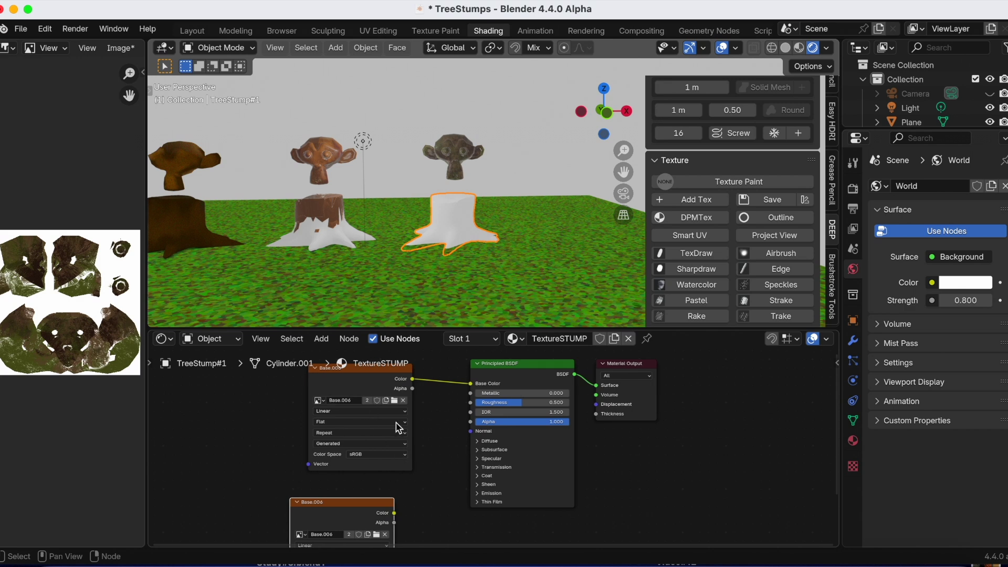
{"action": "left_click_drag", "start_coordinate": [385, 400], "coordinate": [363, 392]}
{"action": "scroll", "coordinate": [363, 392], "scroll_direction": "up", "scroll_amount": 2}
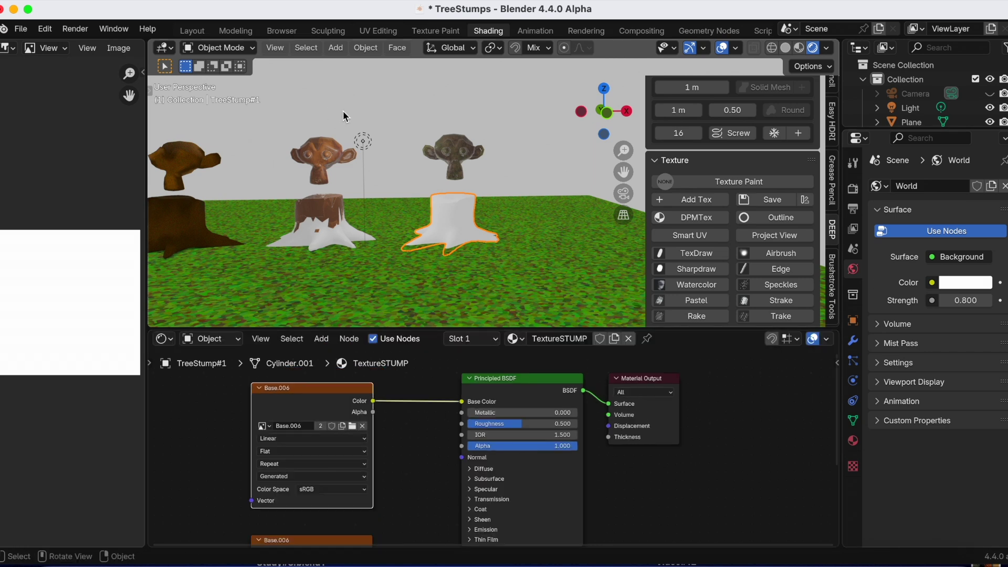
- Start texture painting on the right stump with the Pastel brush and set its color to brown #462B1C
{"action": "scroll", "coordinate": [721, 264], "scroll_direction": "down", "scroll_amount": 4}
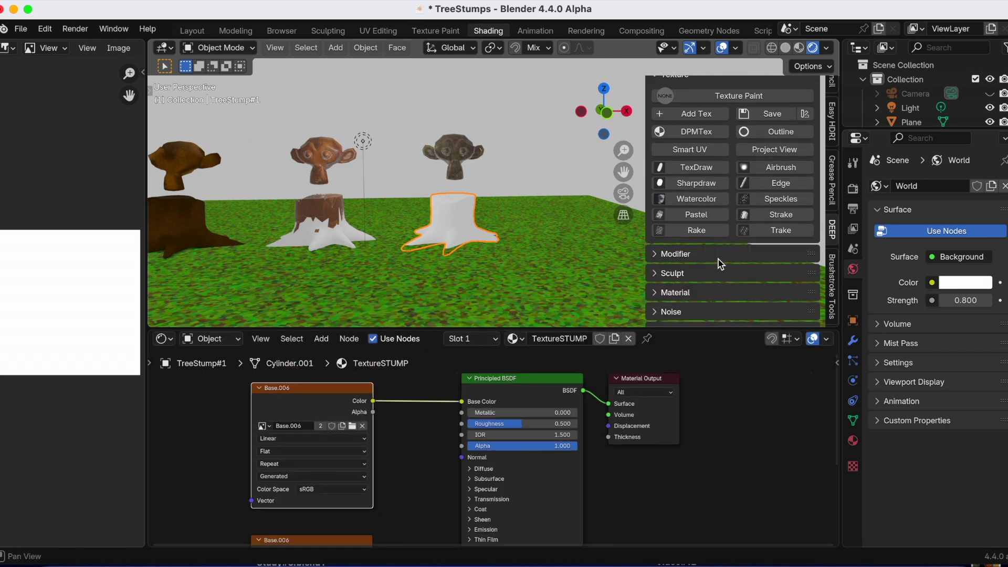
{"action": "left_click", "coordinate": [713, 221]}
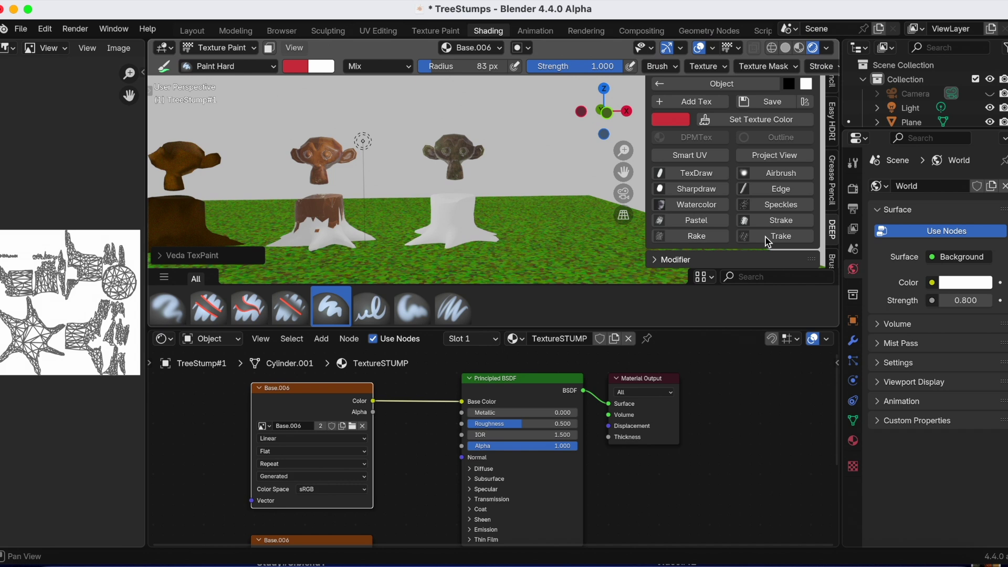
{"action": "left_click", "coordinate": [707, 222]}
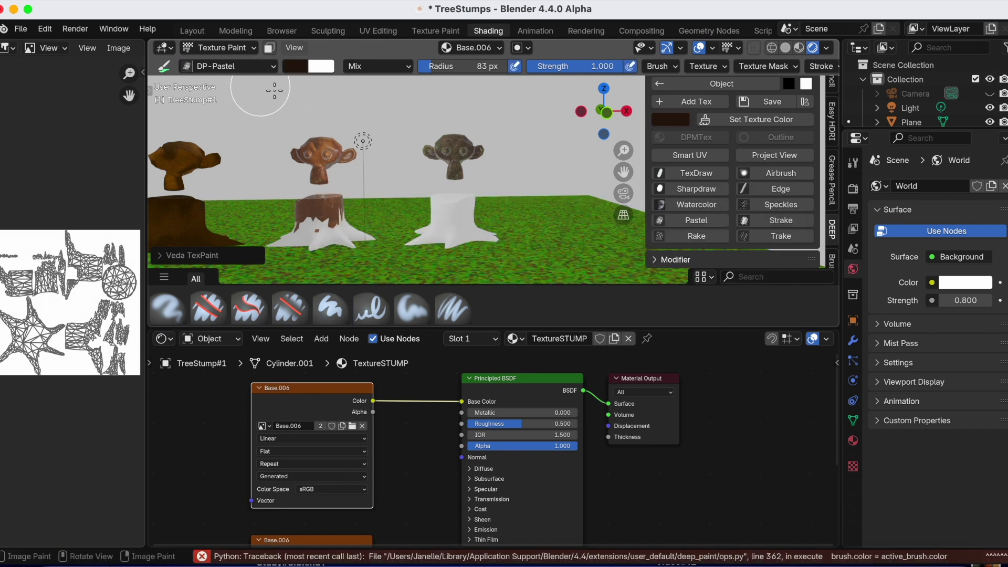
{"action": "left_click", "coordinate": [298, 69]}
{"action": "mouse_move", "coordinate": [411, 177]}
{"action": "left_mouse_down"}
{"action": "mouse_move", "coordinate": [413, 158]}
{"action": "mouse_move", "coordinate": [407, 164]}
{"action": "left_mouse_up"}
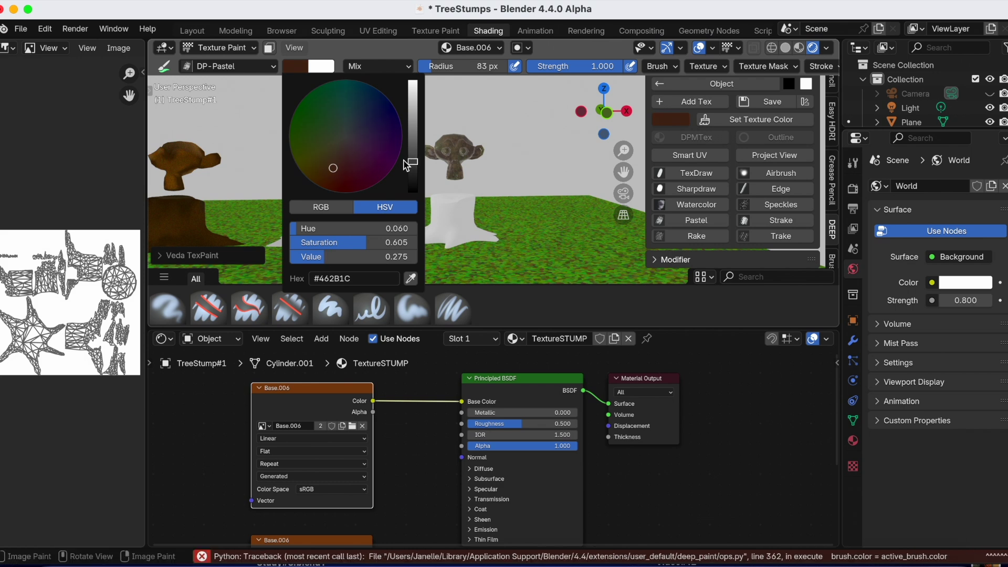
- Delete the duplicate, unconnected Base.006 image texture node from the TextureSTUMP material
{"action": "scroll", "coordinate": [417, 518], "scroll_direction": "down", "scroll_amount": 5}
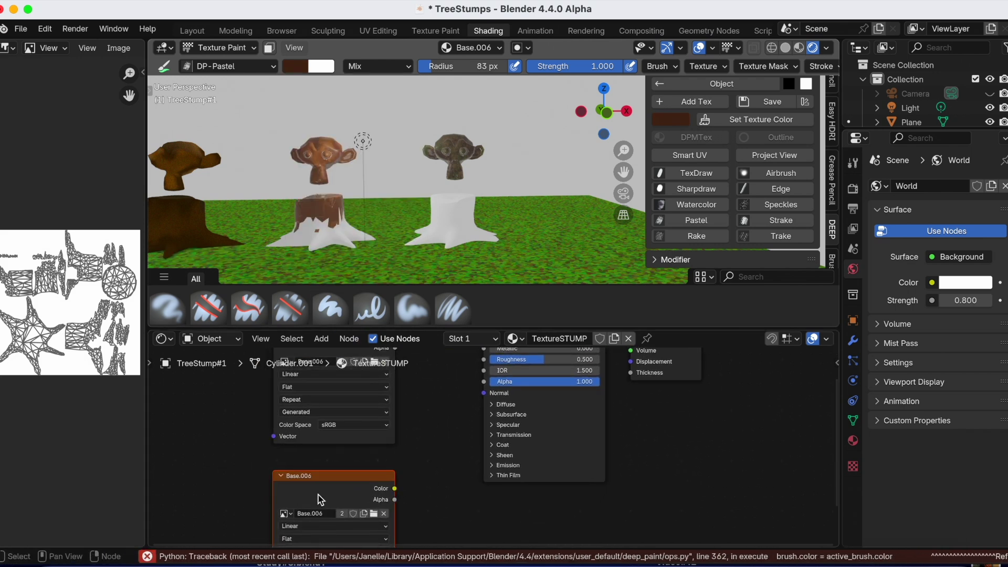
{"action": "key", "text": "x"}
{"action": "scroll", "coordinate": [428, 452], "scroll_direction": "up", "scroll_amount": 2}
{"action": "middle_click_drag", "start_coordinate": [446, 432], "coordinate": [428, 521]}
{"action": "scroll", "coordinate": [476, 222], "scroll_direction": "up", "scroll_amount": 1}
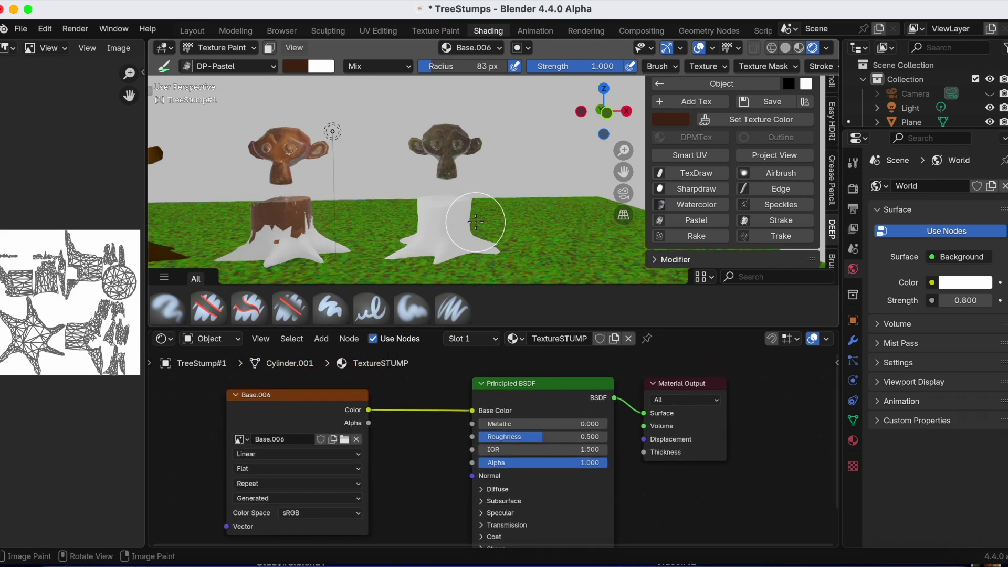
- Paint the roots and lower trunk of the right stump with brown Pastel brush strokes
{"action": "scroll", "coordinate": [476, 222], "scroll_direction": "up", "scroll_amount": 1}
{"action": "scroll", "coordinate": [569, 213], "scroll_direction": "up", "scroll_amount": 2}
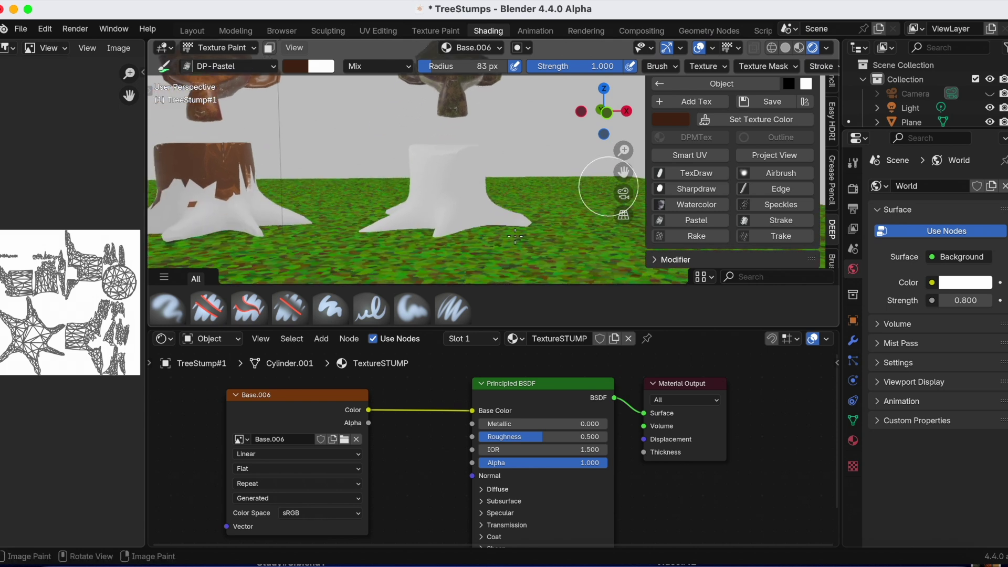
{"action": "mouse_move", "coordinate": [432, 225]}
{"action": "left_mouse_down"}
{"action": "mouse_move", "coordinate": [443, 237]}
{"action": "mouse_move", "coordinate": [430, 198]}
{"action": "mouse_move", "coordinate": [373, 219]}
{"action": "mouse_move", "coordinate": [441, 208]}
{"action": "mouse_move", "coordinate": [518, 224]}
{"action": "left_mouse_up"}
{"action": "middle_click_drag", "start_coordinate": [518, 225], "coordinate": [487, 225]}
{"action": "mouse_move", "coordinate": [488, 224]}
{"action": "left_mouse_down"}
{"action": "mouse_move", "coordinate": [477, 203]}
{"action": "mouse_move", "coordinate": [499, 219]}
{"action": "mouse_move", "coordinate": [518, 213]}
{"action": "left_mouse_up"}
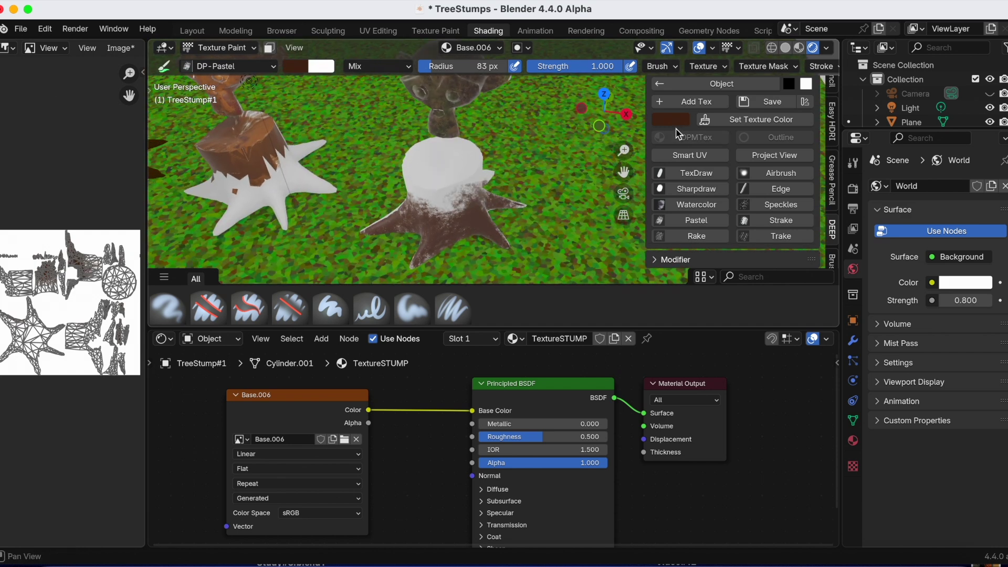
- Darken the brush color and paint over the remaining white areas of the right stump's trunk and roots from several sides
{"action": "right_click", "coordinate": [349, 144]}
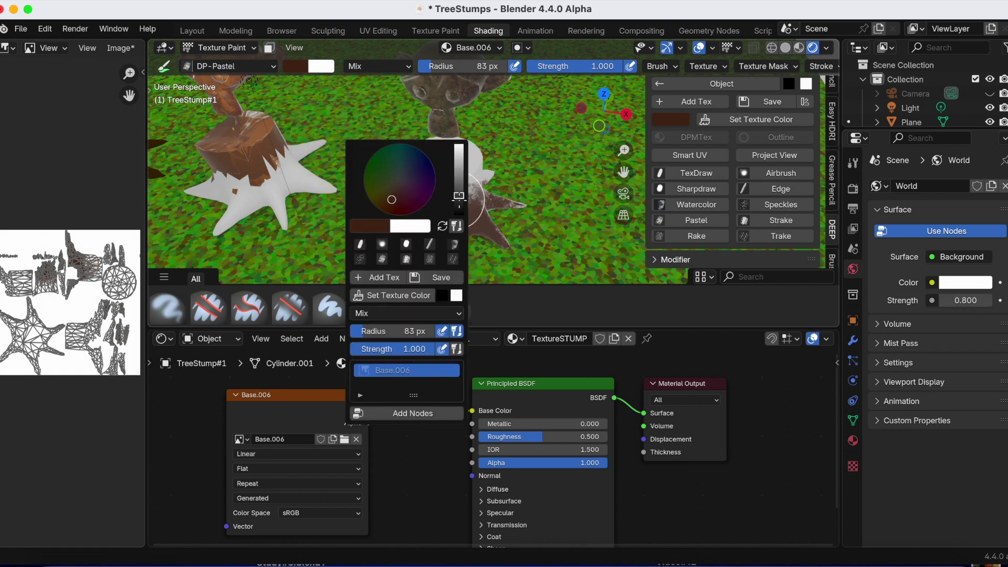
{"action": "left_click_drag", "start_coordinate": [458, 196], "coordinate": [458, 201]}
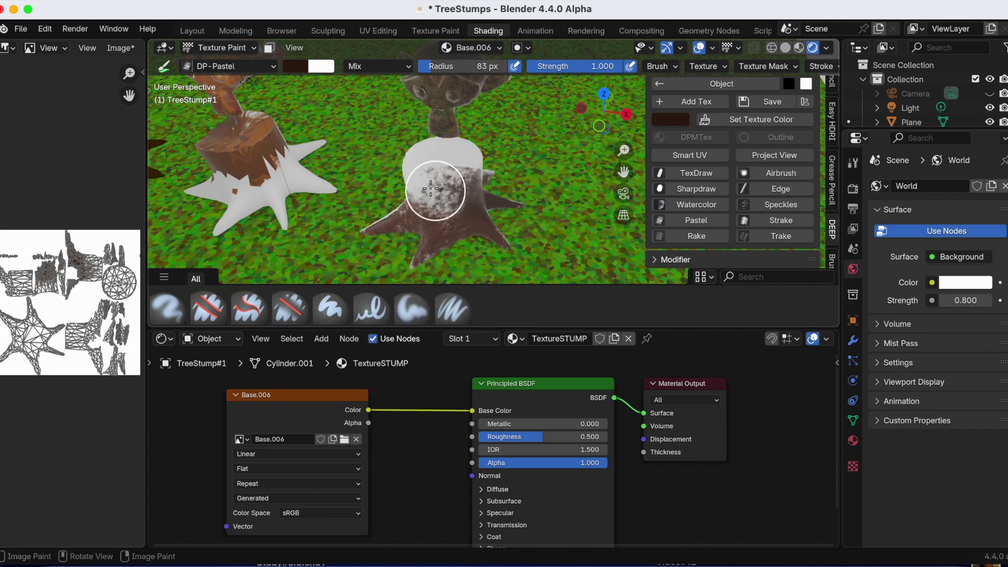
{"action": "middle_click_drag", "start_coordinate": [376, 219], "coordinate": [467, 223]}
{"action": "mouse_move", "coordinate": [467, 223]}
{"action": "left_mouse_down"}
{"action": "mouse_move", "coordinate": [448, 261]}
{"action": "mouse_move", "coordinate": [474, 241]}
{"action": "mouse_move", "coordinate": [466, 262]}
{"action": "mouse_move", "coordinate": [473, 184]}
{"action": "left_mouse_up"}
{"action": "middle_click_drag", "start_coordinate": [473, 184], "coordinate": [470, 225]}
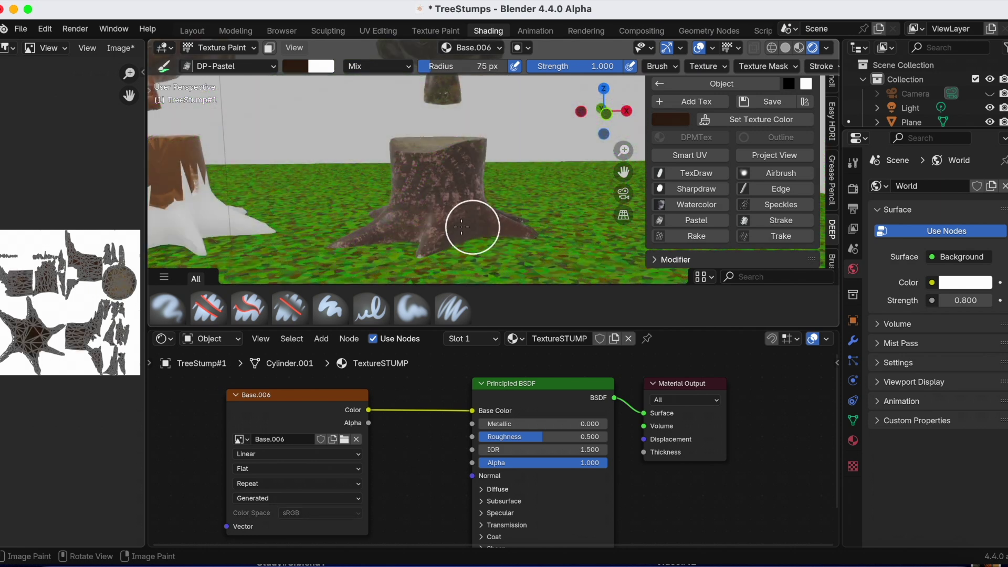
{"action": "middle_click_drag", "start_coordinate": [408, 229], "coordinate": [466, 225]}
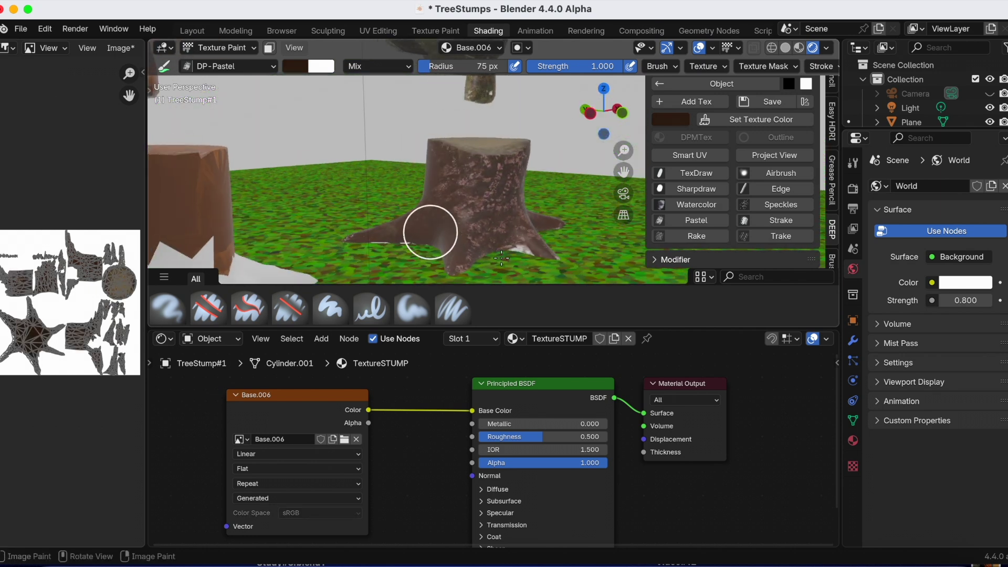
{"action": "mouse_move", "coordinate": [536, 253]}
{"action": "middle_mouse_down"}
{"action": "mouse_move", "coordinate": [488, 253]}
{"action": "mouse_move", "coordinate": [452, 274]}
{"action": "mouse_move", "coordinate": [411, 226]}
{"action": "mouse_move", "coordinate": [446, 190]}
{"action": "mouse_move", "coordinate": [447, 207]}
{"action": "middle_mouse_up"}
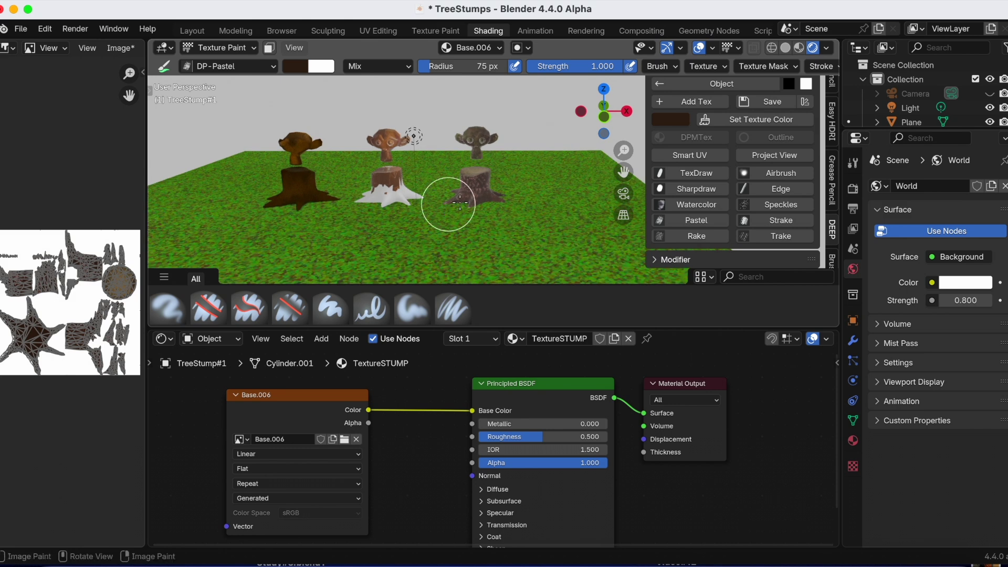
- Save the file, and in the Layout workspace move the light between the left and middle Suzanne heads
{"action": "key", "text": "super+s"}
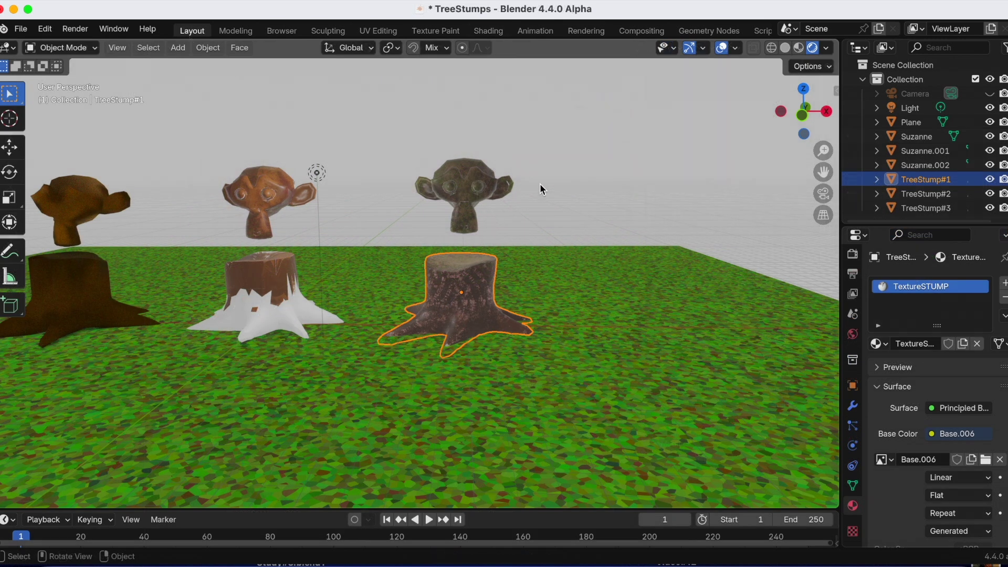
{"action": "left_click", "coordinate": [560, 190]}
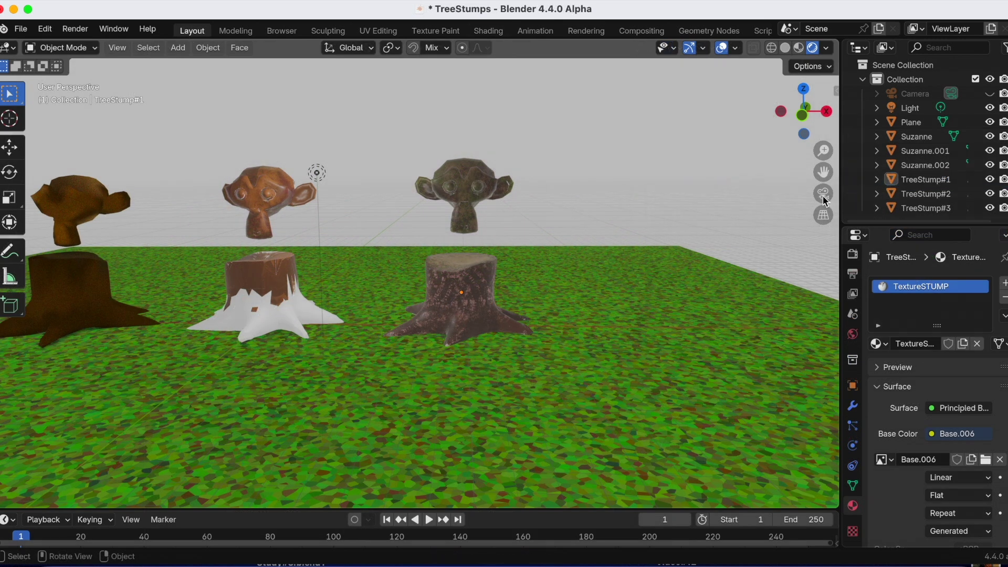
{"action": "left_click_drag", "start_coordinate": [824, 172], "coordinate": [1003, 170]}
{"action": "left_click_drag", "start_coordinate": [398, 196], "coordinate": [400, 203]}
{"action": "left_click", "coordinate": [496, 180]}
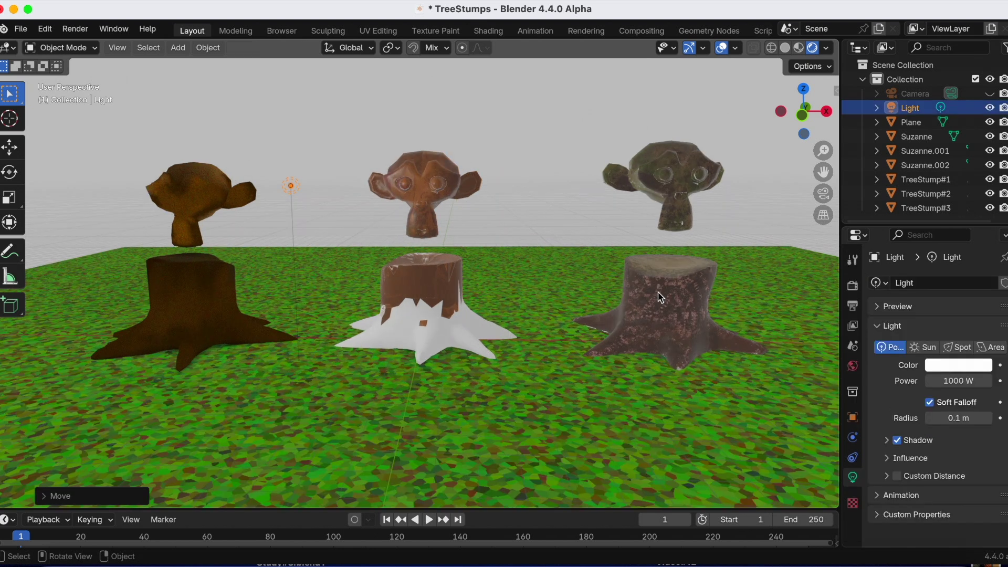
- Show the Deep Paint Pro tools in the 3D viewport, frame all three stumps beside them, and deselect the light
{"action": "key", "text": "n"}
{"action": "scroll", "coordinate": [661, 297], "scroll_direction": "down", "scroll_amount": 2}
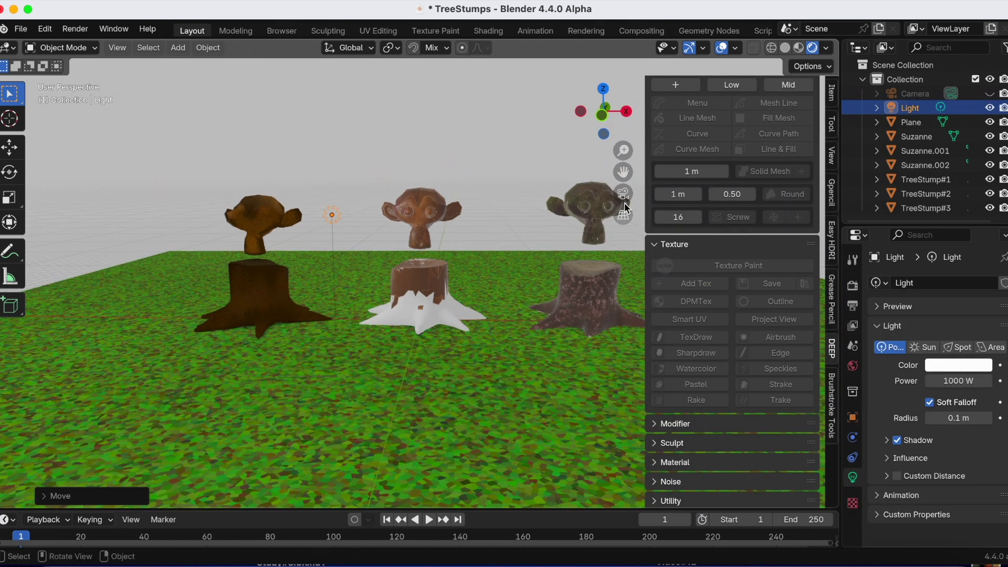
{"action": "left_click_drag", "start_coordinate": [623, 171], "coordinate": [560, 173]}
{"action": "scroll", "coordinate": [773, 301], "scroll_direction": "up", "scroll_amount": 10}
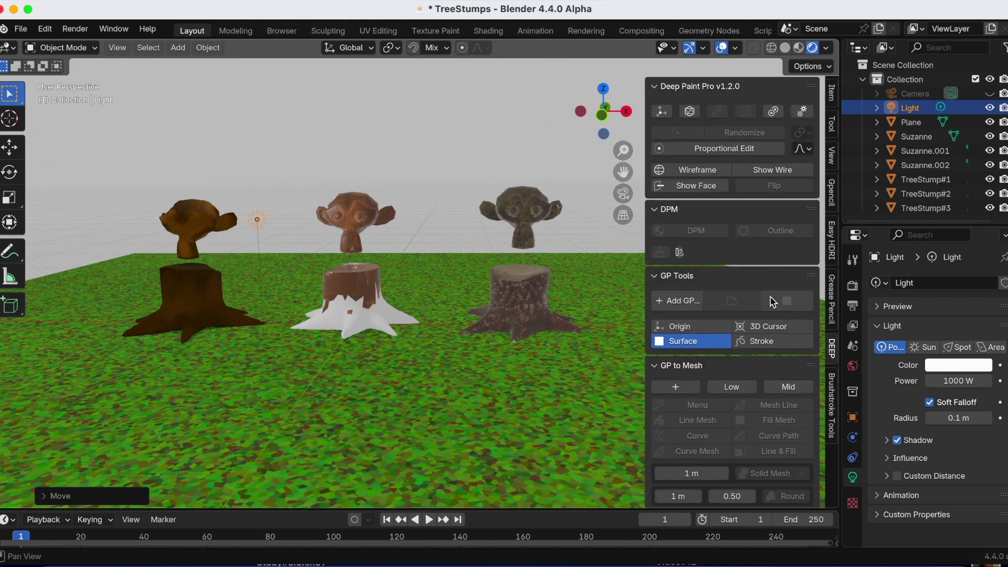
{"action": "left_click_drag", "start_coordinate": [624, 171], "coordinate": [624, 122]}
{"action": "left_click", "coordinate": [547, 150]}
{"action": "middle_click_drag", "start_coordinate": [554, 160], "coordinate": [554, 224]}
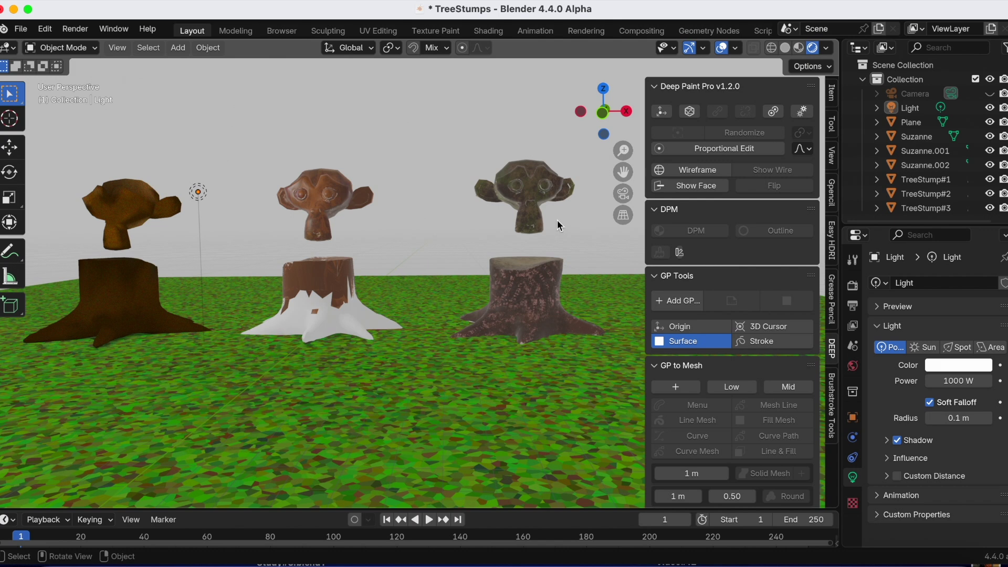